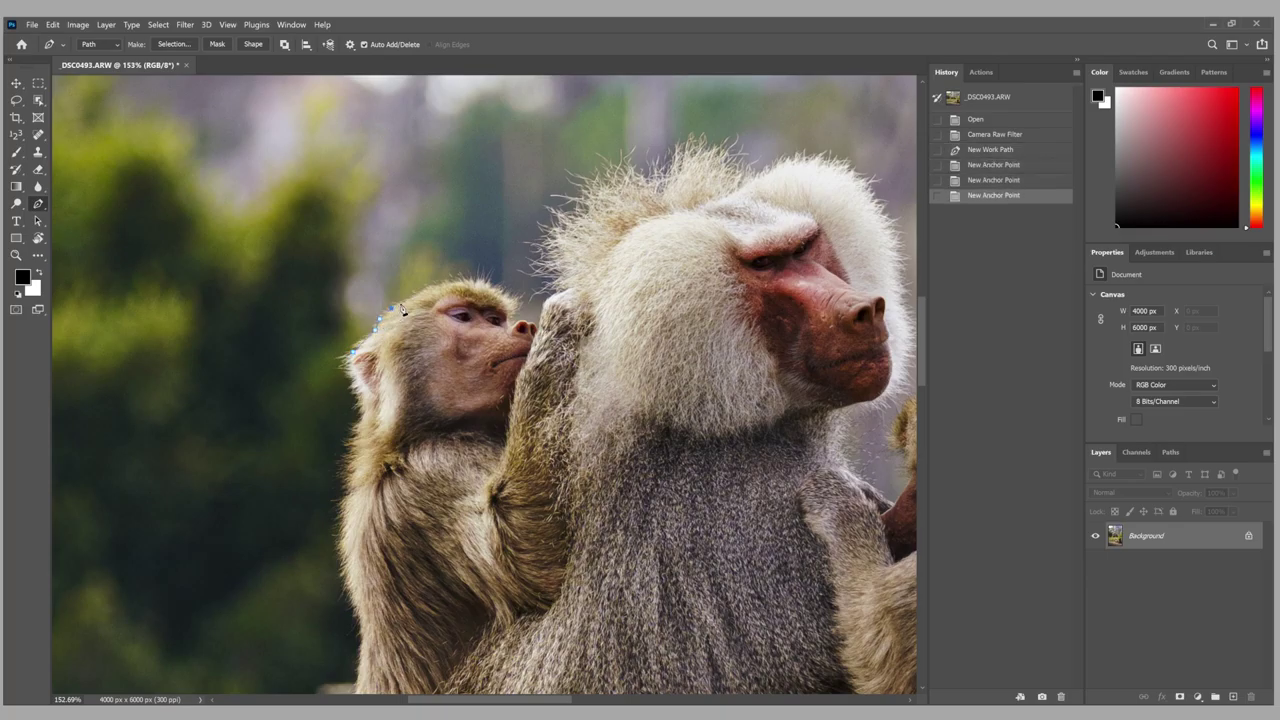
Place the first Pen path anchors along the top of the young baboon's head.
{"action": "left_click", "coordinate": [391, 310]}
{"action": "left_click", "coordinate": [408, 298]}
{"action": "left_click", "coordinate": [423, 288]}
Continue the path over the young baboon's head and down its brow toward the nose.
{"action": "left_click", "coordinate": [445, 282]}
{"action": "left_click", "coordinate": [465, 281]}
{"action": "left_click", "coordinate": [483, 283]}
{"action": "left_click", "coordinate": [498, 288]}
{"action": "left_click", "coordinate": [513, 298]}
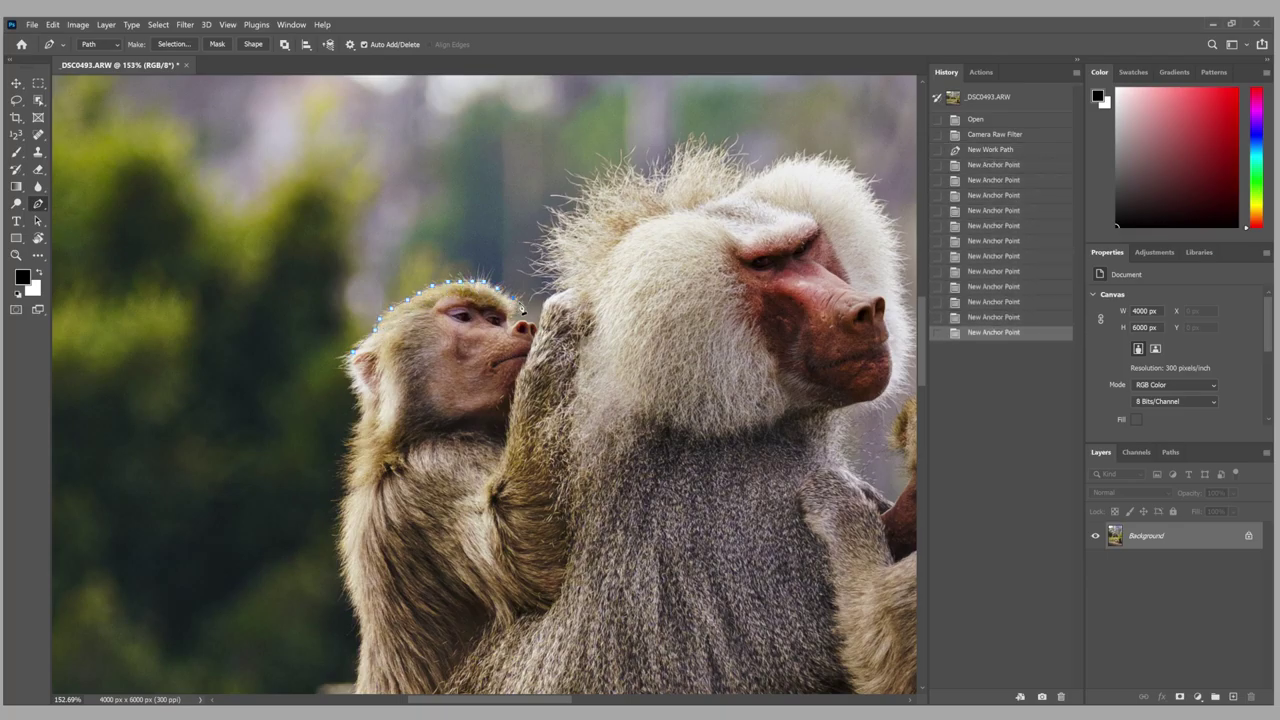
{"action": "left_click", "coordinate": [522, 303]}
{"action": "left_click", "coordinate": [516, 312]}
{"action": "left_click", "coordinate": [510, 318]}
{"action": "scroll", "coordinate": [508, 290], "scroll_direction": "up", "scroll_amount": 5}
{"action": "left_click", "coordinate": [512, 323]}
{"action": "left_click", "coordinate": [515, 324]}
{"action": "left_click", "coordinate": [519, 321]}
{"action": "left_click", "coordinate": [525, 323]}
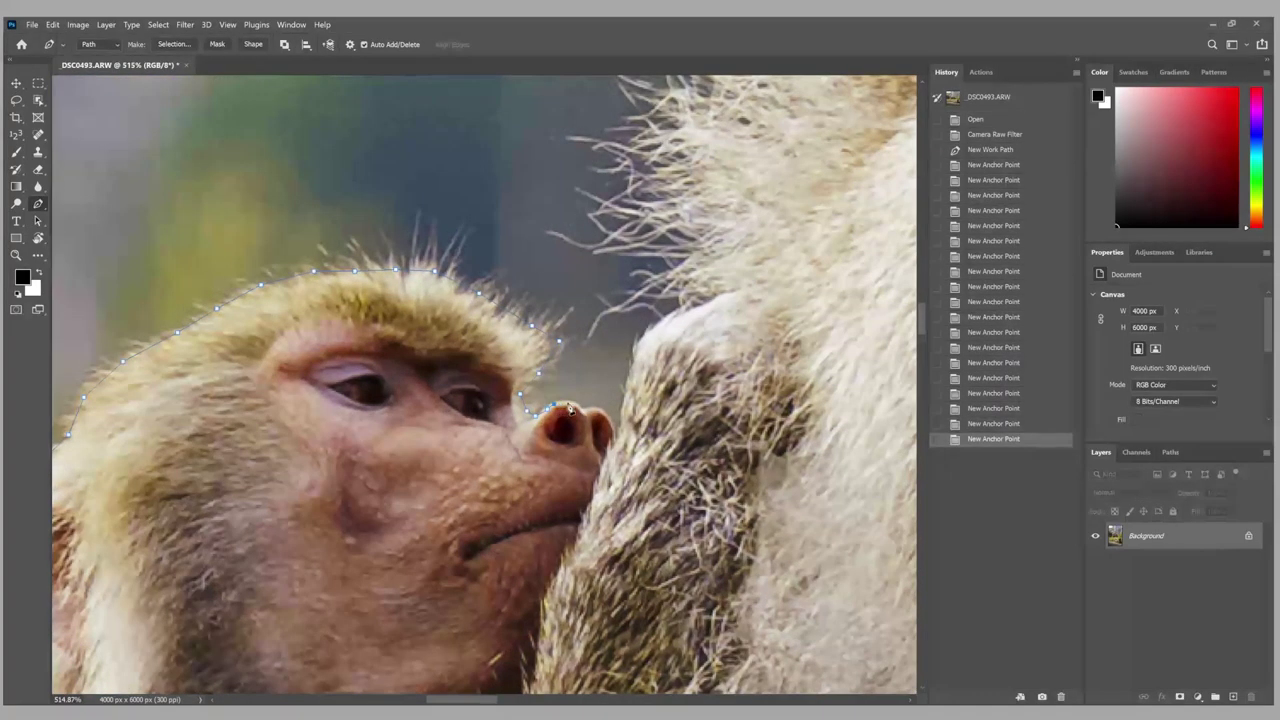
Trace anchors along the top of the nose to its right edge.
{"action": "left_click", "coordinate": [573, 404]}
{"action": "left_click", "coordinate": [580, 405]}
{"action": "left_click", "coordinate": [587, 407]}
{"action": "left_click", "coordinate": [594, 408]}
{"action": "left_click", "coordinate": [600, 410]}
{"action": "left_click", "coordinate": [606, 414]}
{"action": "left_click", "coordinate": [611, 420]}
{"action": "left_click", "coordinate": [617, 438]}
{"action": "left_click", "coordinate": [619, 440]}
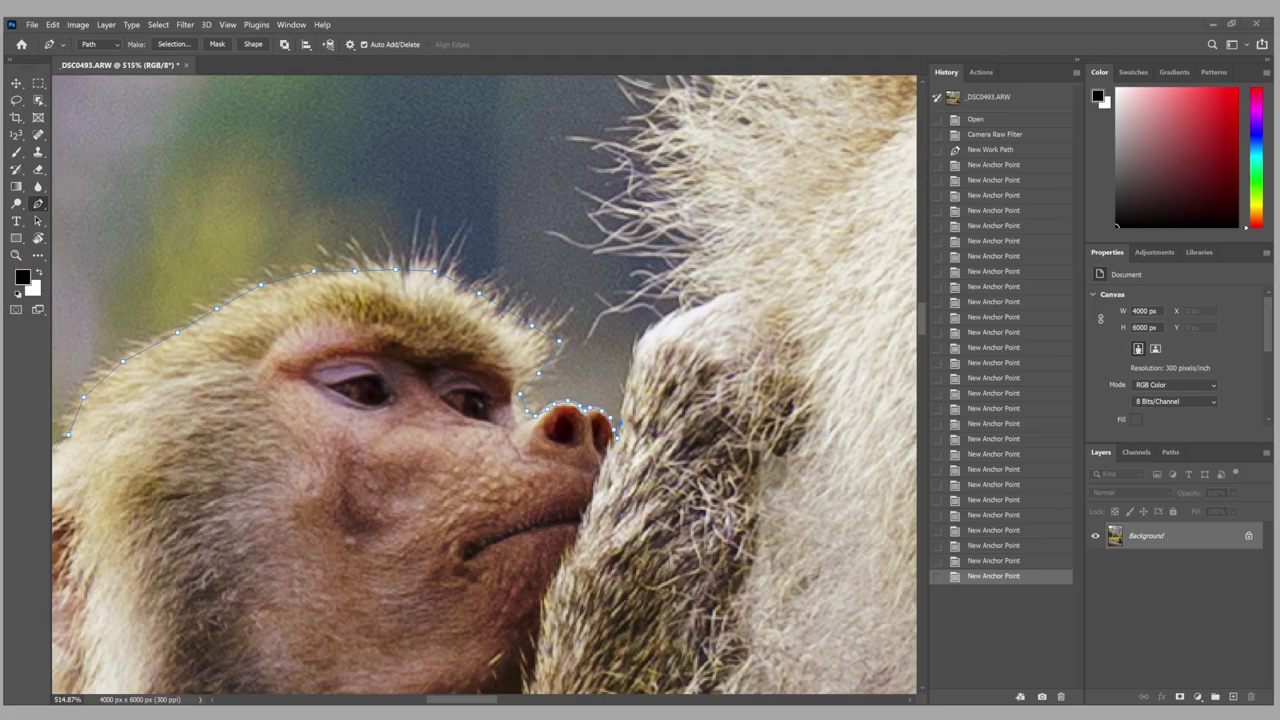
Extend the path up the big baboon's fur.
{"action": "left_click", "coordinate": [622, 397]}
{"action": "left_click", "coordinate": [633, 343]}
{"action": "left_click", "coordinate": [657, 317]}
{"action": "left_click", "coordinate": [688, 300]}
{"action": "left_click", "coordinate": [712, 292]}
{"action": "left_click", "coordinate": [705, 265]}
{"action": "left_click", "coordinate": [686, 237]}
{"action": "scroll", "coordinate": [763, 272], "scroll_direction": "up", "scroll_amount": 1}
{"action": "scroll", "coordinate": [763, 272], "scroll_direction": "up", "scroll_amount": 1}
Continue the path up the left edge of the big baboon's fur.
{"action": "left_click", "coordinate": [659, 387]}
{"action": "left_click", "coordinate": [609, 379]}
{"action": "left_click", "coordinate": [584, 374]}
{"action": "left_click", "coordinate": [602, 310]}
{"action": "left_click", "coordinate": [620, 233]}
{"action": "left_click", "coordinate": [640, 172]}
{"action": "left_click", "coordinate": [660, 115]}
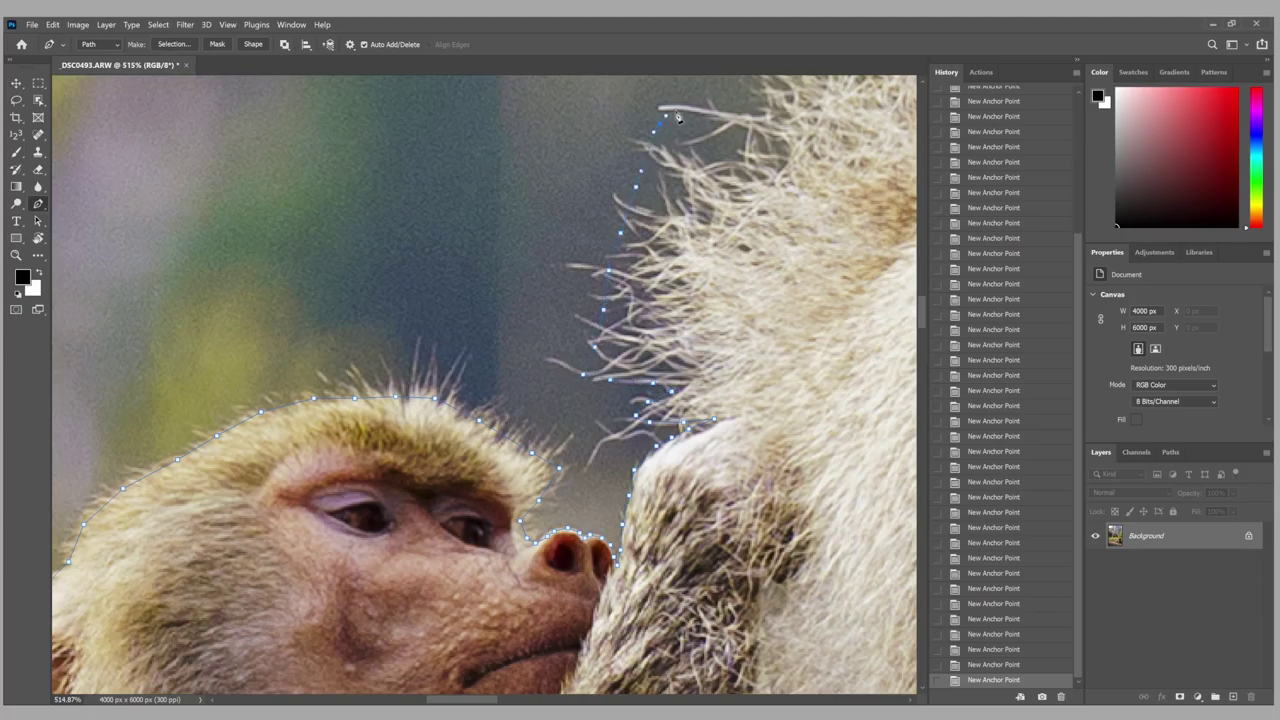
{"action": "scroll", "coordinate": [677, 117], "scroll_direction": "up", "scroll_amount": 3}
{"action": "scroll", "coordinate": [529, 252], "scroll_direction": "right", "scroll_amount": 5}
Trace across the top of the hair, undoing misplaced points and curving the segment.
{"action": "left_click", "coordinate": [506, 249]}
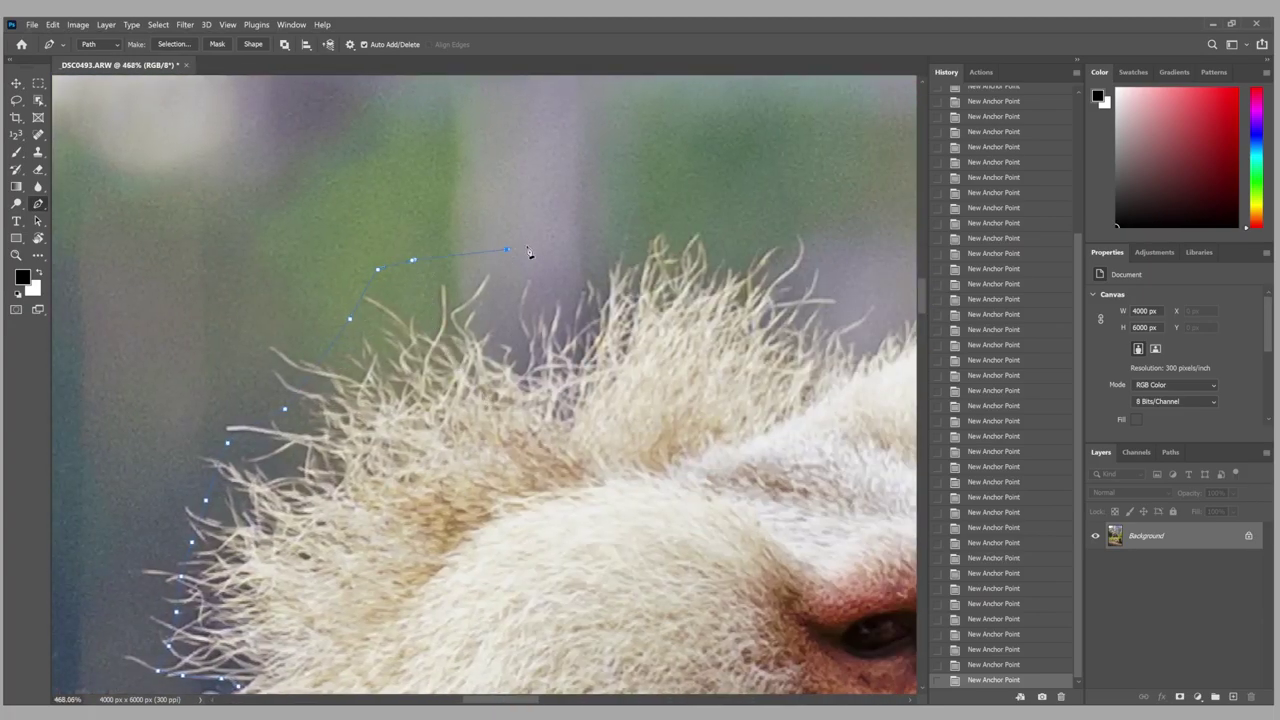
{"action": "left_click_drag", "start_coordinate": [505, 695], "coordinate": [525, 695]}
{"action": "left_click", "coordinate": [579, 307]}
{"action": "key", "text": "ctrl+z"}
{"action": "key", "text": "ctrl+z"}
{"action": "key", "text": "ctrl+z"}
{"action": "key", "text": "ctrl+z"}
{"action": "key", "text": "ctrl+z"}
{"action": "left_click", "coordinate": [595, 321]}
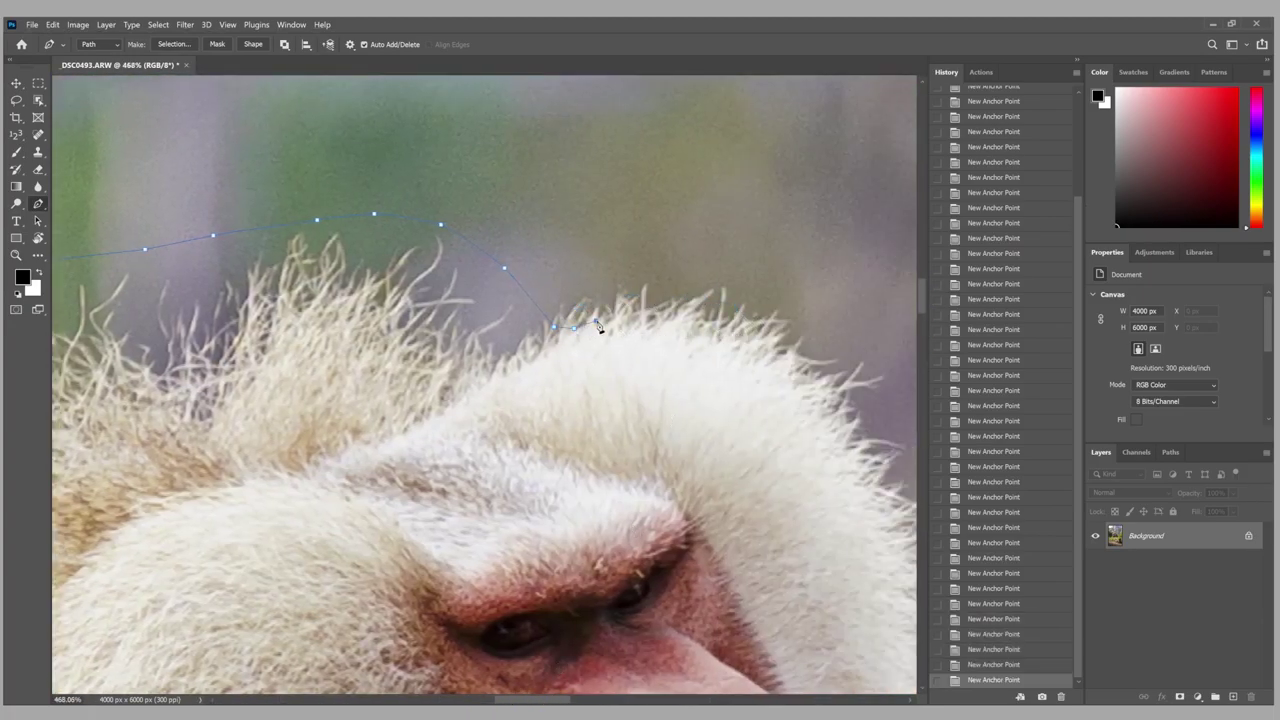
{"action": "left_click", "coordinate": [673, 326]}
{"action": "left_click", "coordinate": [743, 351]}
{"action": "left_click", "coordinate": [817, 409]}
{"action": "left_click_drag", "start_coordinate": [817, 409], "coordinate": [469, 314]}
{"action": "left_click", "coordinate": [496, 350]}
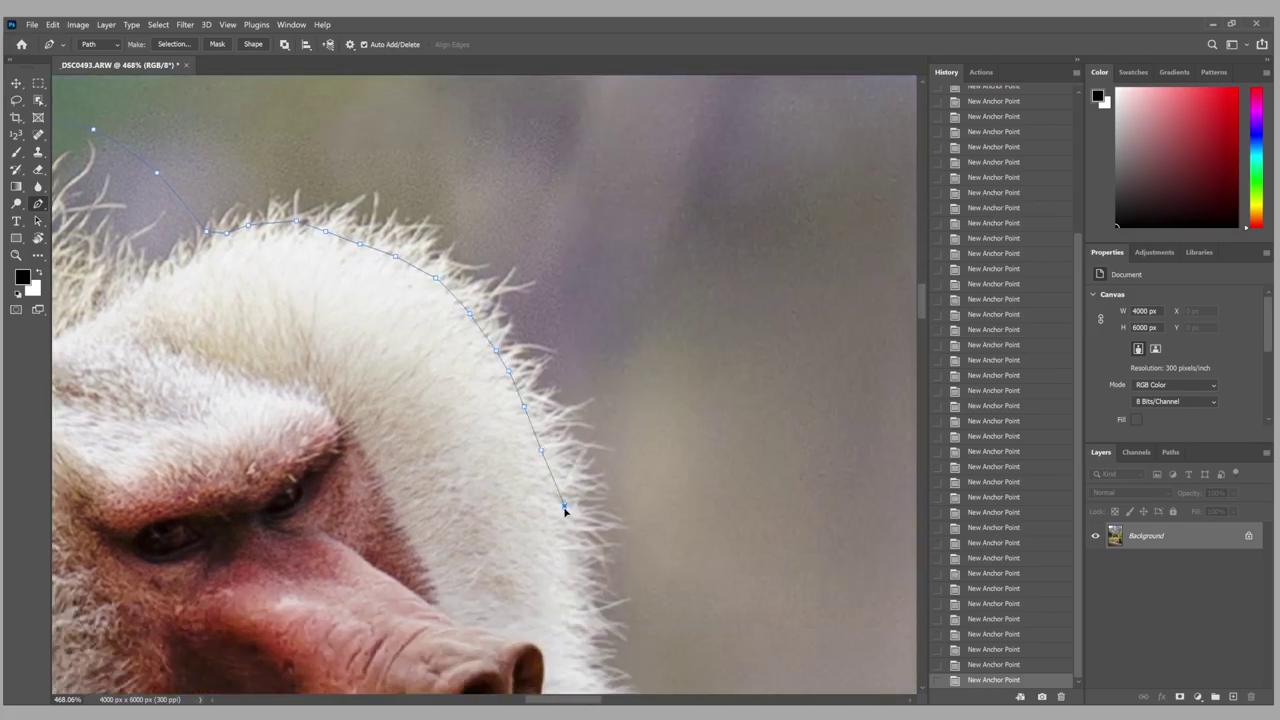
{"action": "scroll", "coordinate": [564, 510], "scroll_direction": "down", "scroll_amount": 4}
Add anchors down the muzzle's fur edge.
{"action": "left_click", "coordinate": [618, 410]}
{"action": "left_click", "coordinate": [622, 446]}
{"action": "left_click", "coordinate": [598, 515]}
{"action": "left_click", "coordinate": [582, 564]}
{"action": "left_click", "coordinate": [553, 602]}
{"action": "scroll", "coordinate": [537, 493], "scroll_direction": "down", "scroll_amount": 2}
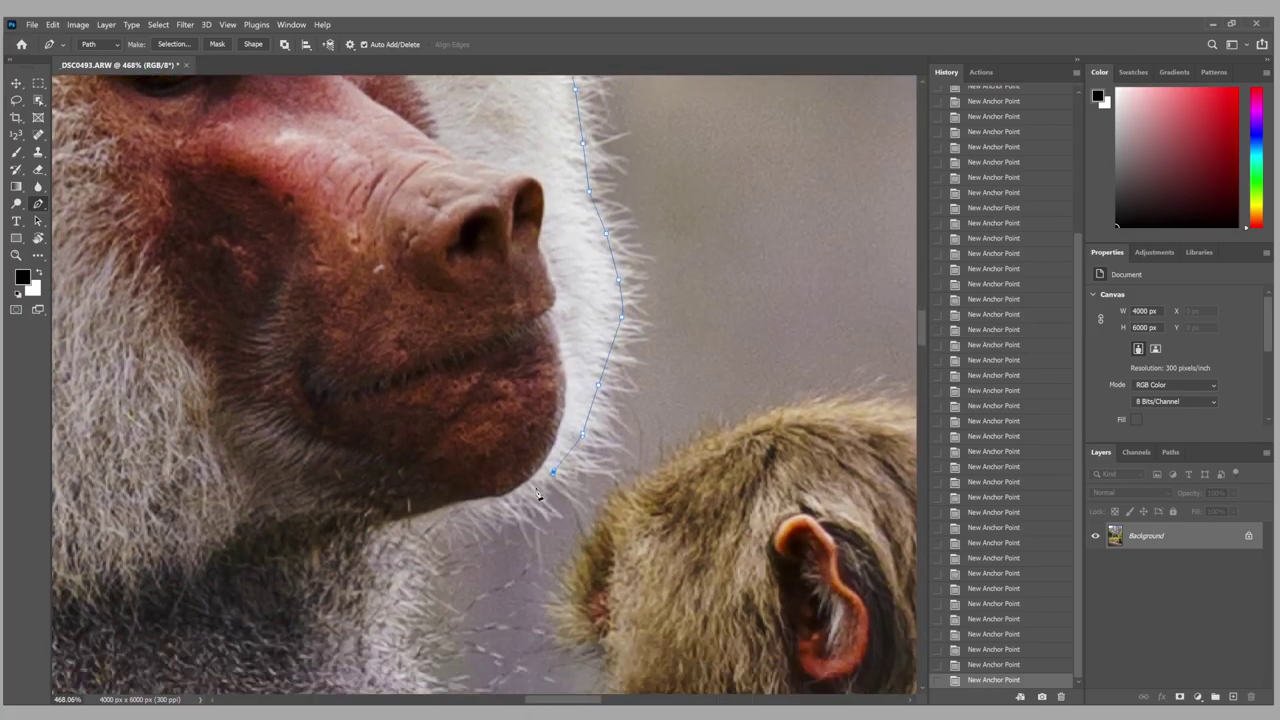
{"action": "scroll", "coordinate": [432, 617], "scroll_direction": "down", "scroll_amount": 2}
Extend the path below the big baboon's chin, through the gap, onto the young baboon's head.
{"action": "left_click", "coordinate": [426, 353]}
{"action": "left_click", "coordinate": [485, 540]}
{"action": "left_click", "coordinate": [503, 558]}
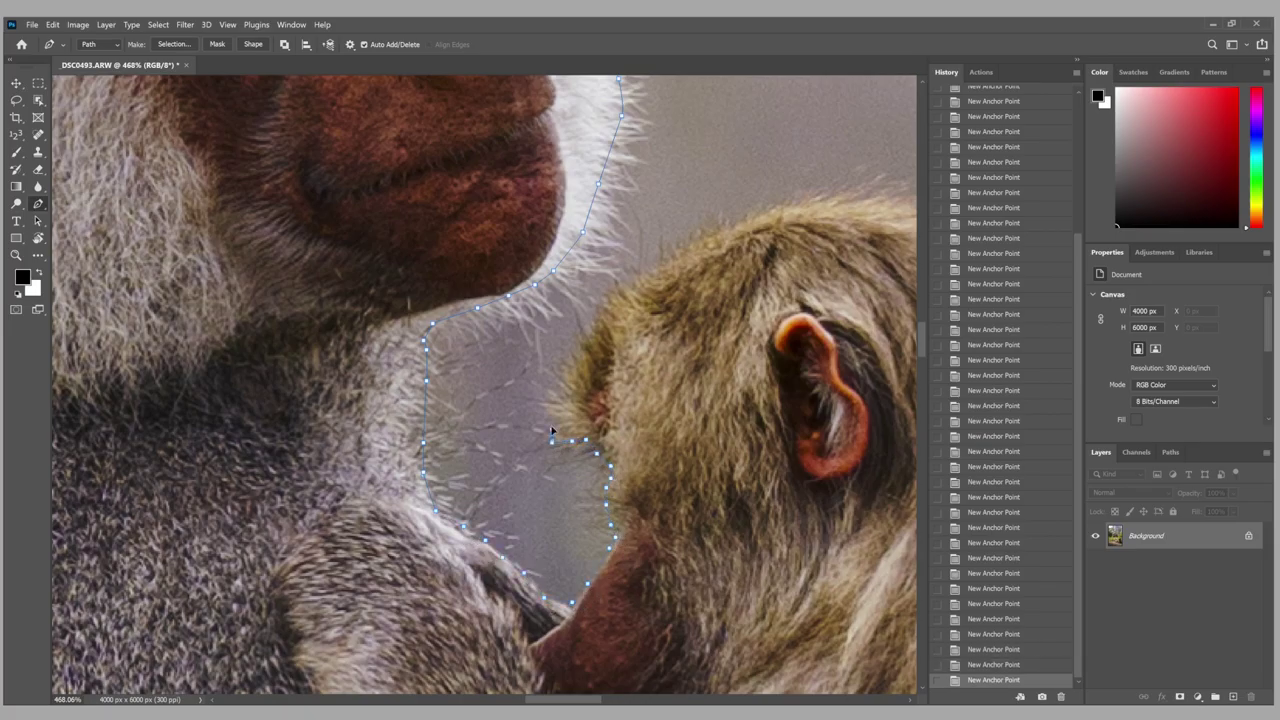
{"action": "scroll", "coordinate": [762, 220], "scroll_direction": "right", "scroll_amount": 5}
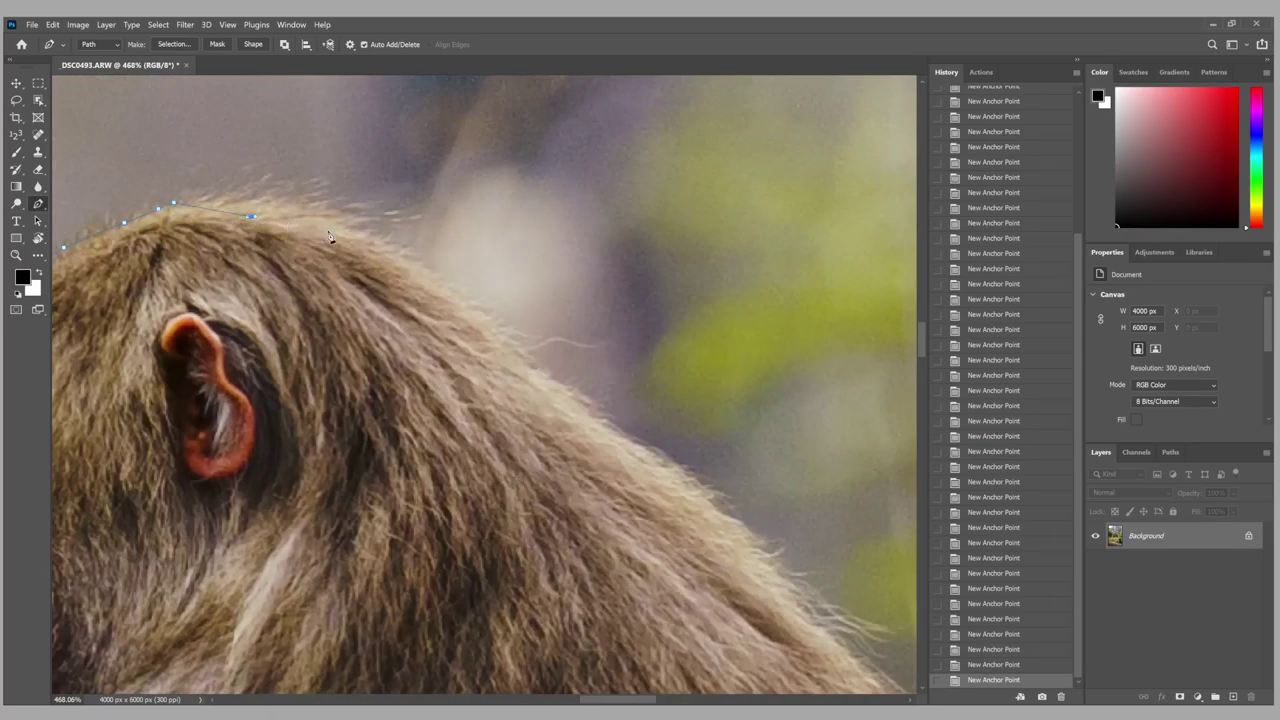
{"action": "left_click", "coordinate": [173, 203]}
{"action": "left_click", "coordinate": [197, 200]}
Add anchors along the upper back fur edge.
{"action": "scroll", "coordinate": [820, 640], "scroll_direction": "down", "scroll_amount": 5}
{"action": "scroll", "coordinate": [658, 602], "scroll_direction": "up", "scroll_amount": 5}
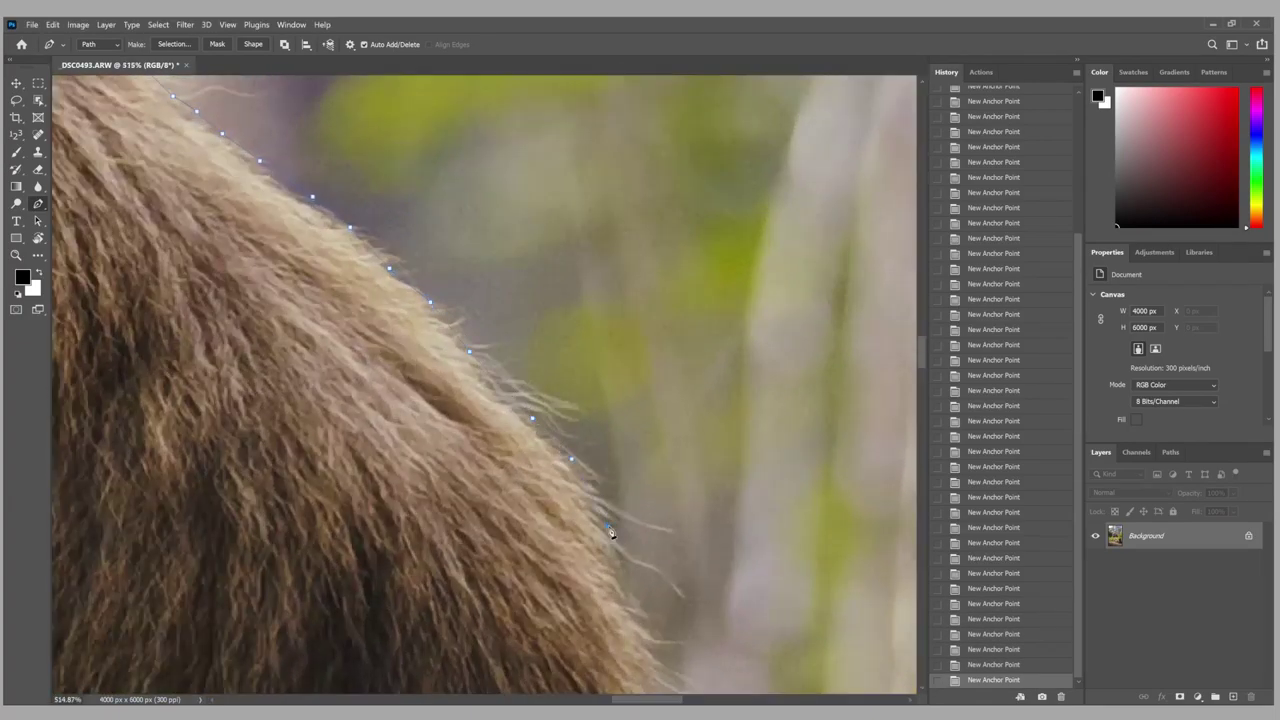
{"action": "scroll", "coordinate": [658, 602], "scroll_direction": "down", "scroll_amount": 1}
{"action": "scroll", "coordinate": [658, 602], "scroll_direction": "down", "scroll_amount": 1}
{"action": "left_click", "coordinate": [656, 442]}
{"action": "left_click", "coordinate": [663, 462]}
{"action": "scroll", "coordinate": [686, 597], "scroll_direction": "down", "scroll_amount": 6}
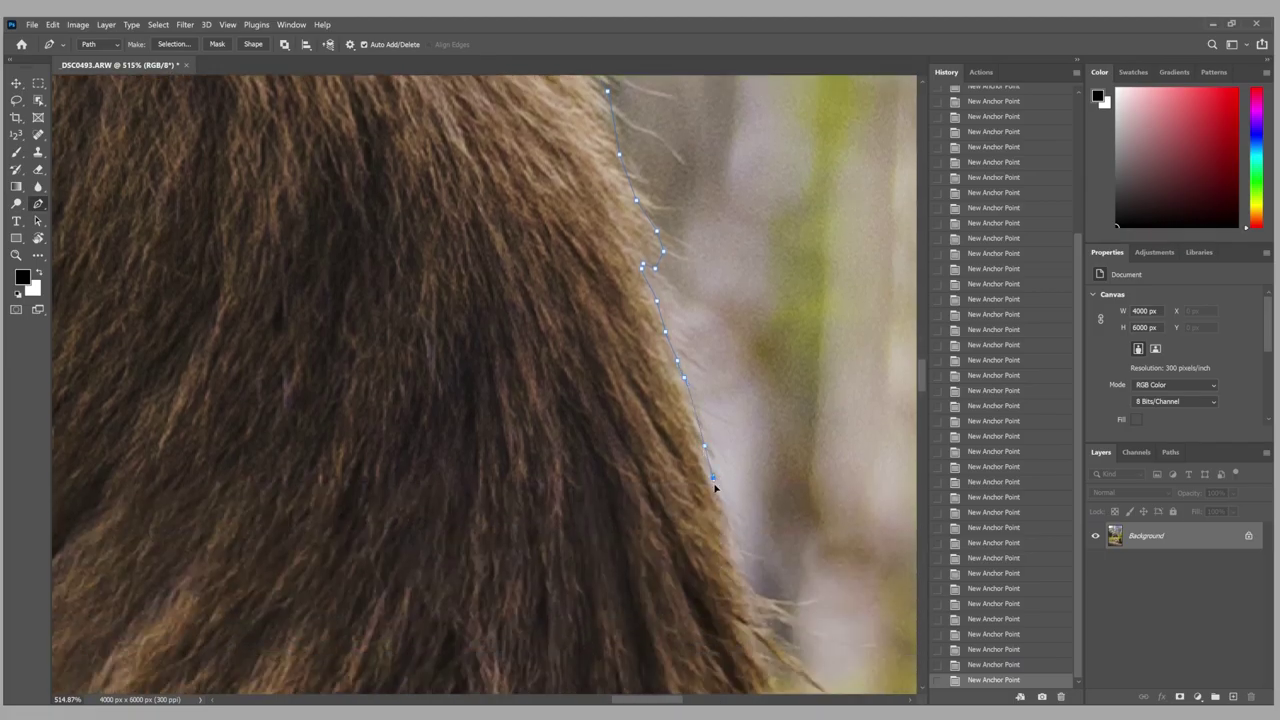
Extend the path further down the back fur edge.
{"action": "left_click", "coordinate": [685, 272]}
{"action": "left_click", "coordinate": [704, 340]}
{"action": "left_click", "coordinate": [713, 371]}
{"action": "left_click", "coordinate": [723, 404]}
{"action": "left_click", "coordinate": [748, 482]}
{"action": "left_click", "coordinate": [765, 493]}
{"action": "left_click", "coordinate": [783, 496]}
Resume the path from its last point and trace down the lower fur edge.
{"action": "left_click", "coordinate": [783, 528]}
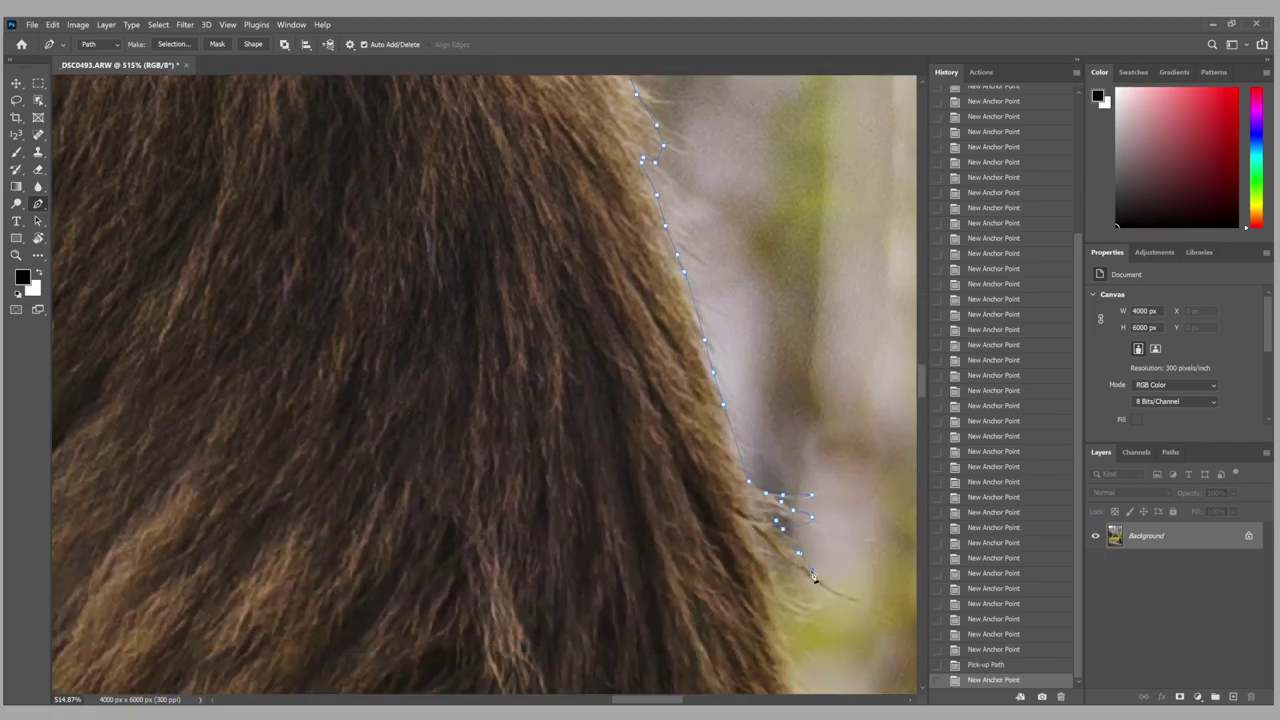
{"action": "left_click", "coordinate": [754, 535]}
{"action": "scroll", "coordinate": [760, 540], "scroll_direction": "down", "scroll_amount": 5}
{"action": "left_click", "coordinate": [773, 352]}
{"action": "left_click", "coordinate": [790, 430]}
{"action": "left_click", "coordinate": [790, 500]}
{"action": "left_click", "coordinate": [778, 590]}
{"action": "left_click", "coordinate": [758, 678]}
{"action": "scroll", "coordinate": [766, 663], "scroll_direction": "down", "scroll_amount": 1}
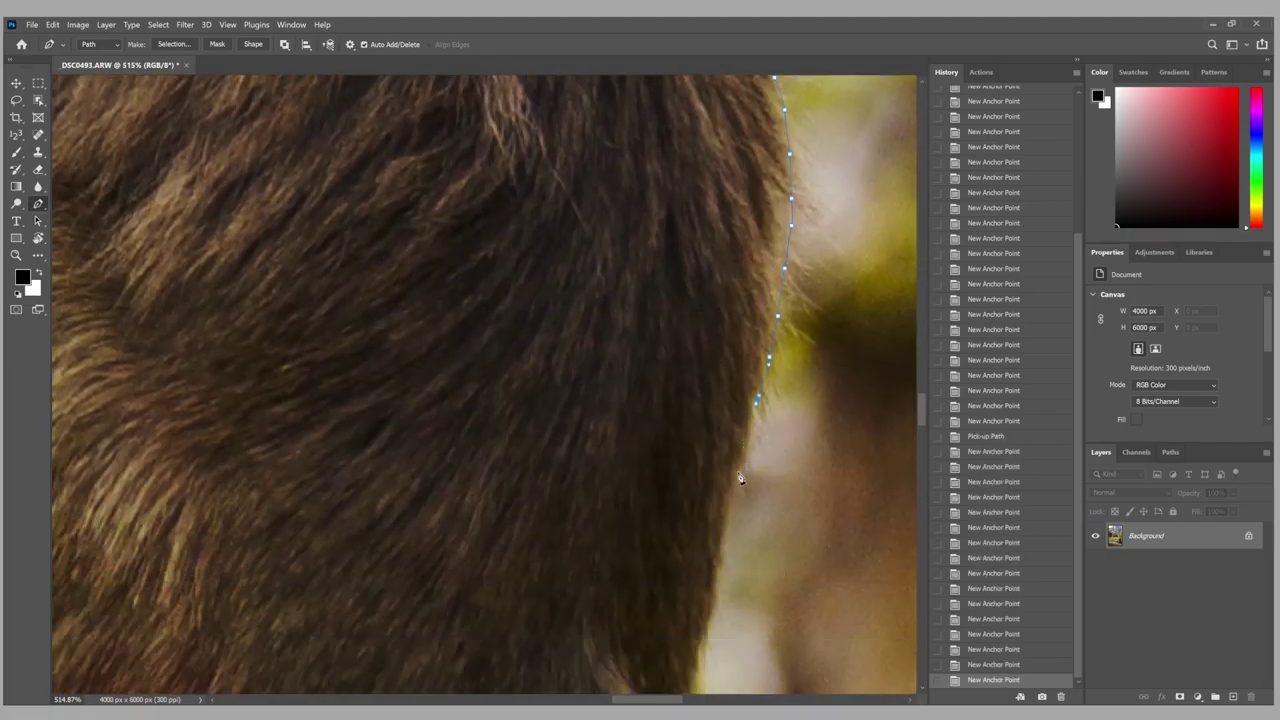
{"action": "key", "text": "ctrl+0"}
{"action": "scroll", "coordinate": [640, 585], "scroll_direction": "up", "scroll_amount": 6}
Trace the path along the tail's underside.
{"action": "left_click", "coordinate": [605, 555]}
{"action": "left_click", "coordinate": [658, 584]}
{"action": "left_click", "coordinate": [707, 604]}
{"action": "left_click", "coordinate": [768, 626]}
{"action": "left_click", "coordinate": [810, 660]}
{"action": "left_click", "coordinate": [826, 678]}
{"action": "left_click", "coordinate": [693, 661]}
{"action": "left_click", "coordinate": [610, 651]}
{"action": "left_click", "coordinate": [535, 641]}
Extend the path left along the ground edge toward the leg.
{"action": "left_click", "coordinate": [466, 634]}
{"action": "left_click", "coordinate": [416, 629]}
{"action": "left_click", "coordinate": [360, 620]}
{"action": "left_click", "coordinate": [330, 615]}
{"action": "left_click", "coordinate": [295, 612]}
{"action": "left_click", "coordinate": [260, 609]}
{"action": "left_click", "coordinate": [228, 606]}
{"action": "left_click", "coordinate": [200, 607]}
{"action": "left_click_drag", "start_coordinate": [145, 606], "coordinate": [438, 590]}
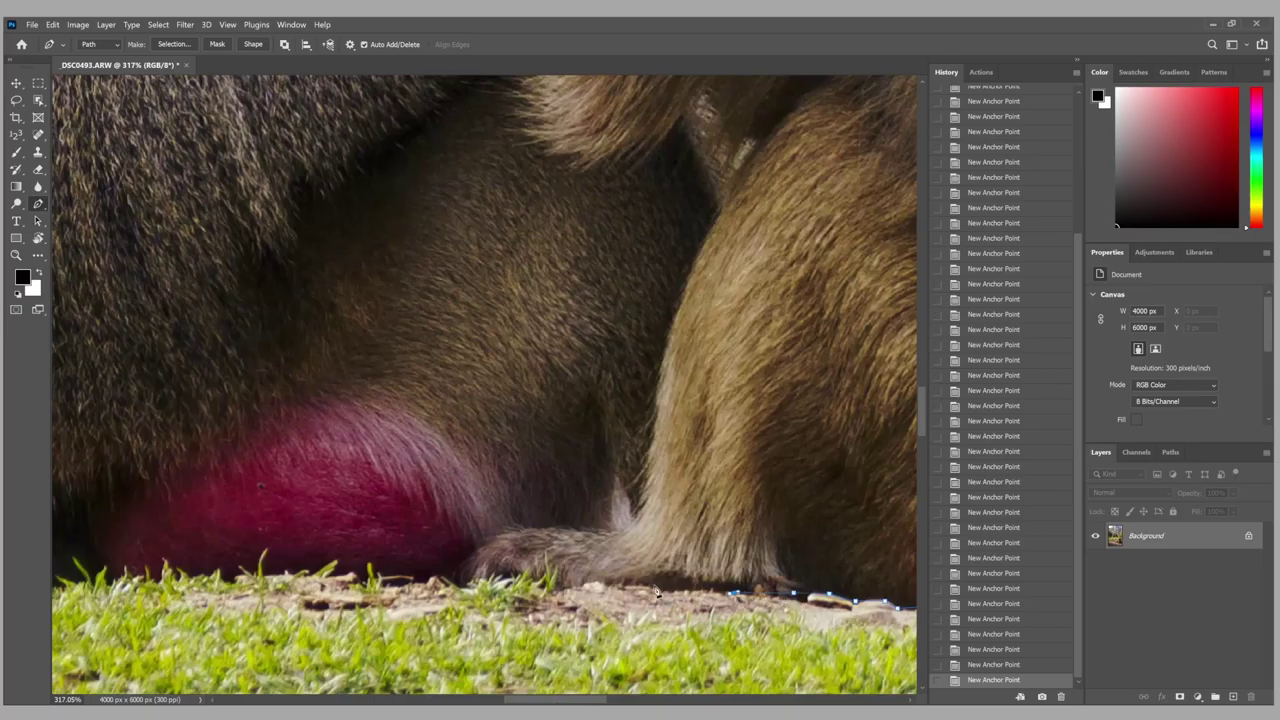
{"action": "left_click_drag", "start_coordinate": [253, 657], "coordinate": [742, 582]}
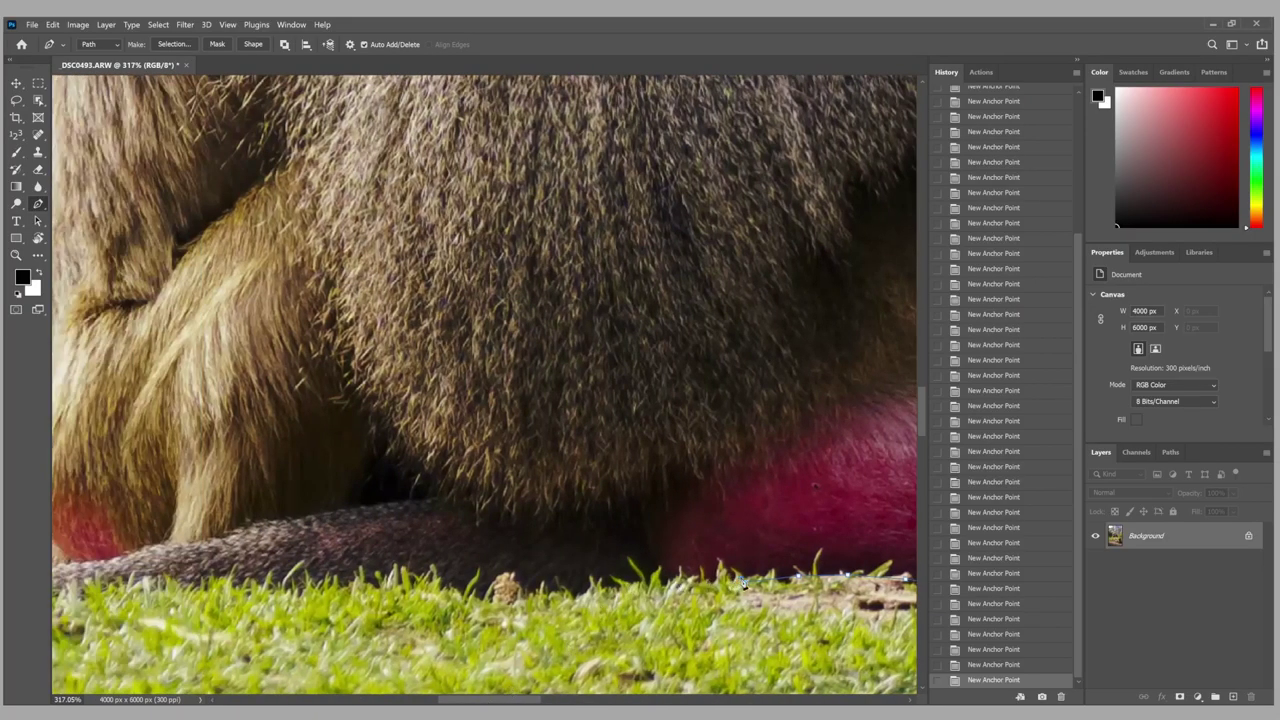
{"action": "left_click_drag", "start_coordinate": [449, 598], "coordinate": [819, 598]}
Add anchors along the tail and the grass line.
{"action": "left_click", "coordinate": [800, 587]}
{"action": "left_click", "coordinate": [725, 580]}
{"action": "left_click", "coordinate": [660, 580]}
{"action": "left_click", "coordinate": [600, 585]}
{"action": "left_click", "coordinate": [540, 592]}
{"action": "left_click", "coordinate": [493, 605]}
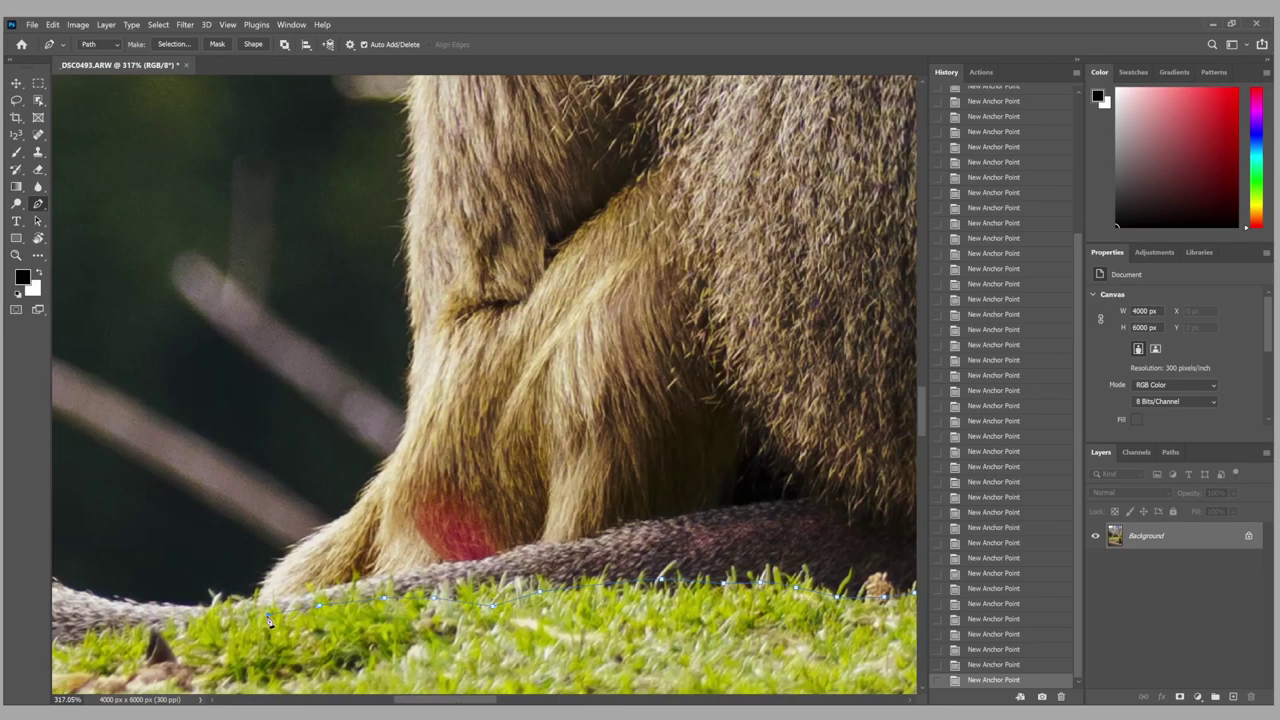
{"action": "left_click", "coordinate": [268, 621]}
{"action": "left_click_drag", "start_coordinate": [451, 699], "coordinate": [432, 699]}
Trace up the leg and young baboon's shoulder, closing the path at its first anchor.
{"action": "scroll", "coordinate": [416, 557], "scroll_direction": "left", "scroll_amount": 2}
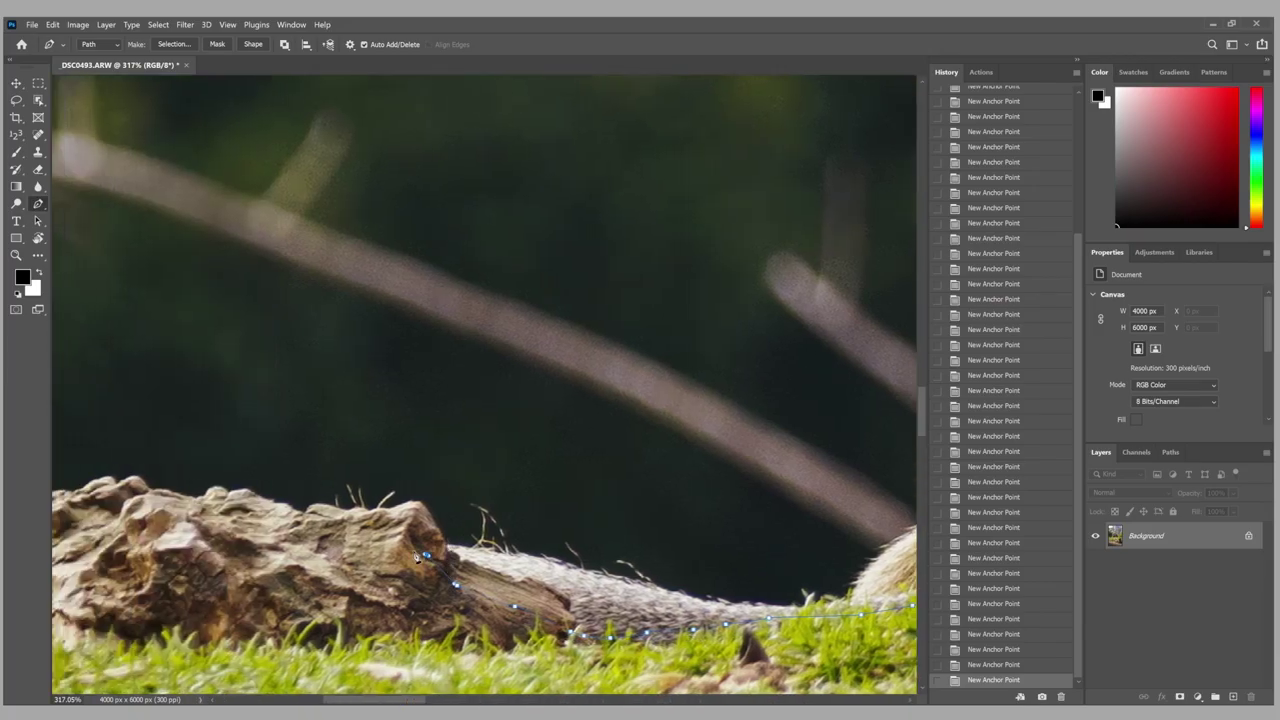
{"action": "scroll", "coordinate": [549, 565], "scroll_direction": "right", "scroll_amount": 5}
{"action": "left_click", "coordinate": [410, 523]}
{"action": "left_click", "coordinate": [437, 499]}
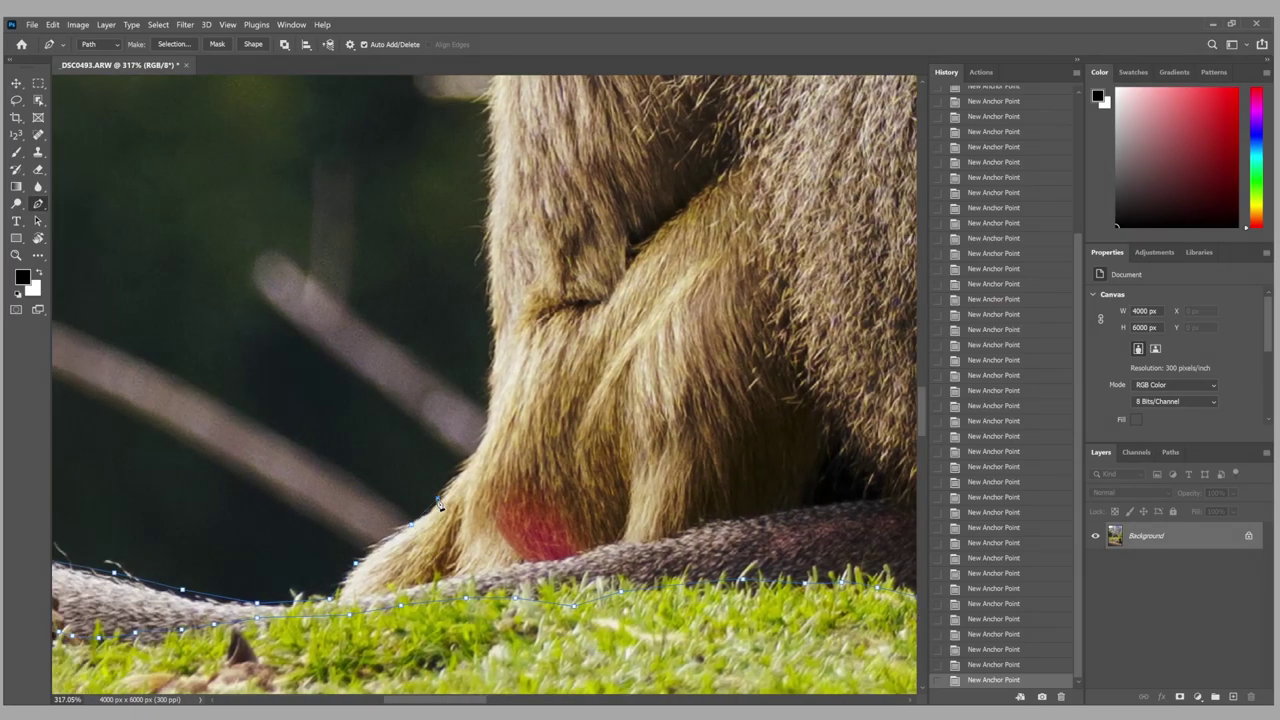
{"action": "scroll", "coordinate": [490, 425], "scroll_direction": "up", "scroll_amount": 3}
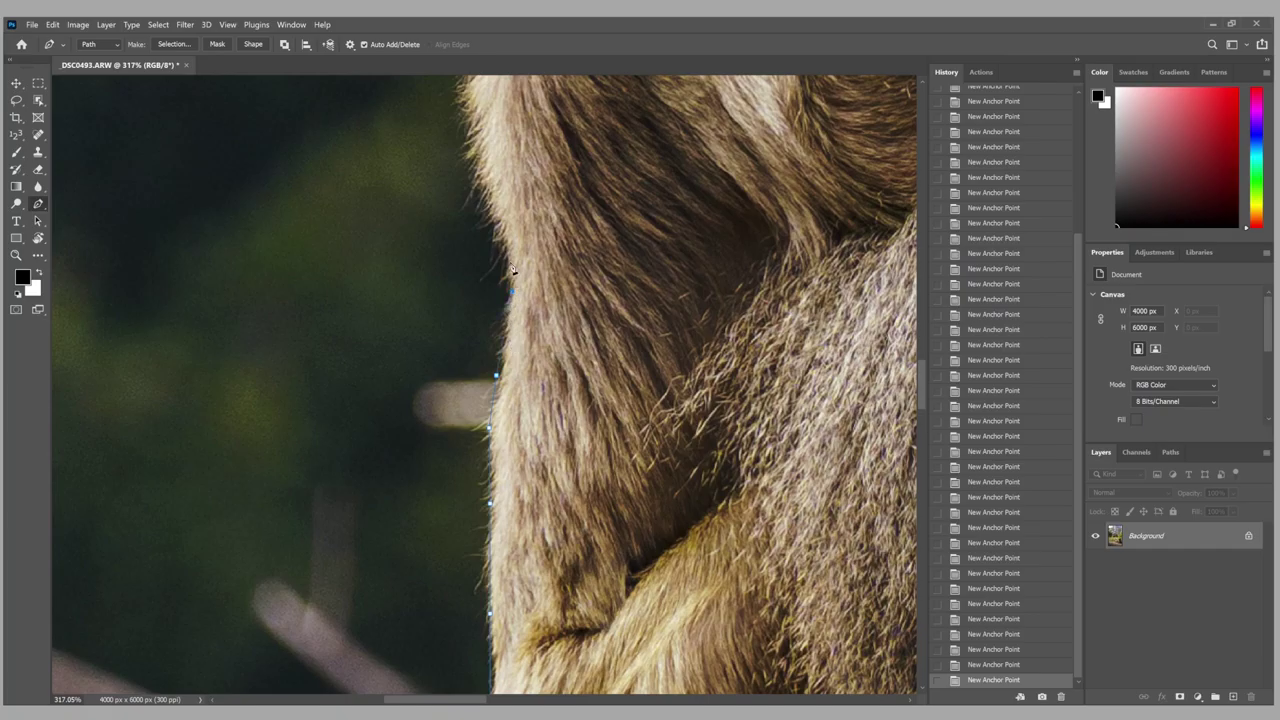
{"action": "scroll", "coordinate": [513, 283], "scroll_direction": "up", "scroll_amount": 3}
{"action": "scroll", "coordinate": [508, 360], "scroll_direction": "up", "scroll_amount": 3}
{"action": "left_click", "coordinate": [506, 361]}
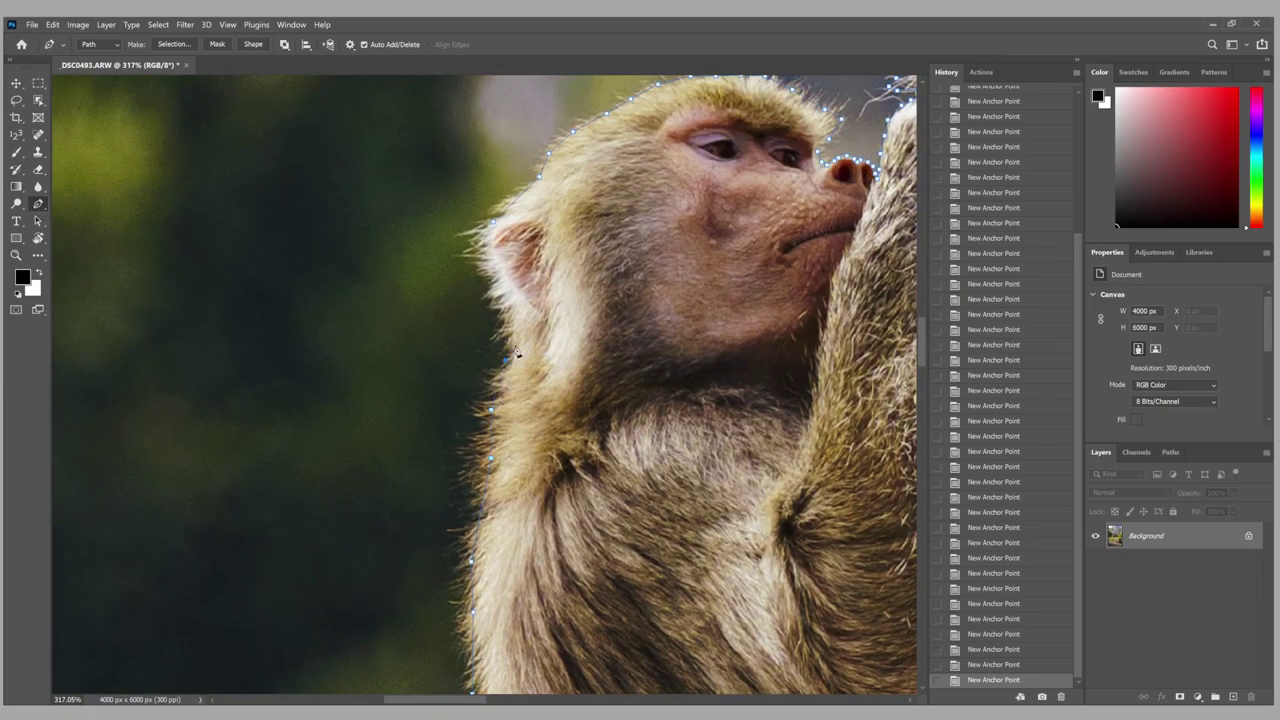
{"action": "left_click", "coordinate": [494, 226]}
Pull the closing path points onto the young baboon's head edge with the Curvature Pen.
{"action": "key", "text": "shift+p"}
{"action": "left_click_drag", "start_coordinate": [494, 225], "coordinate": [498, 207]}
{"action": "left_click_drag", "start_coordinate": [512, 198], "coordinate": [517, 193]}
Add path points along the top of the young baboon's head.
{"action": "left_click", "coordinate": [517, 192]}
{"action": "left_click", "coordinate": [545, 160]}
{"action": "left_click", "coordinate": [585, 135]}
{"action": "left_click", "coordinate": [603, 118]}
{"action": "scroll", "coordinate": [603, 118], "scroll_direction": "up", "scroll_amount": 1}
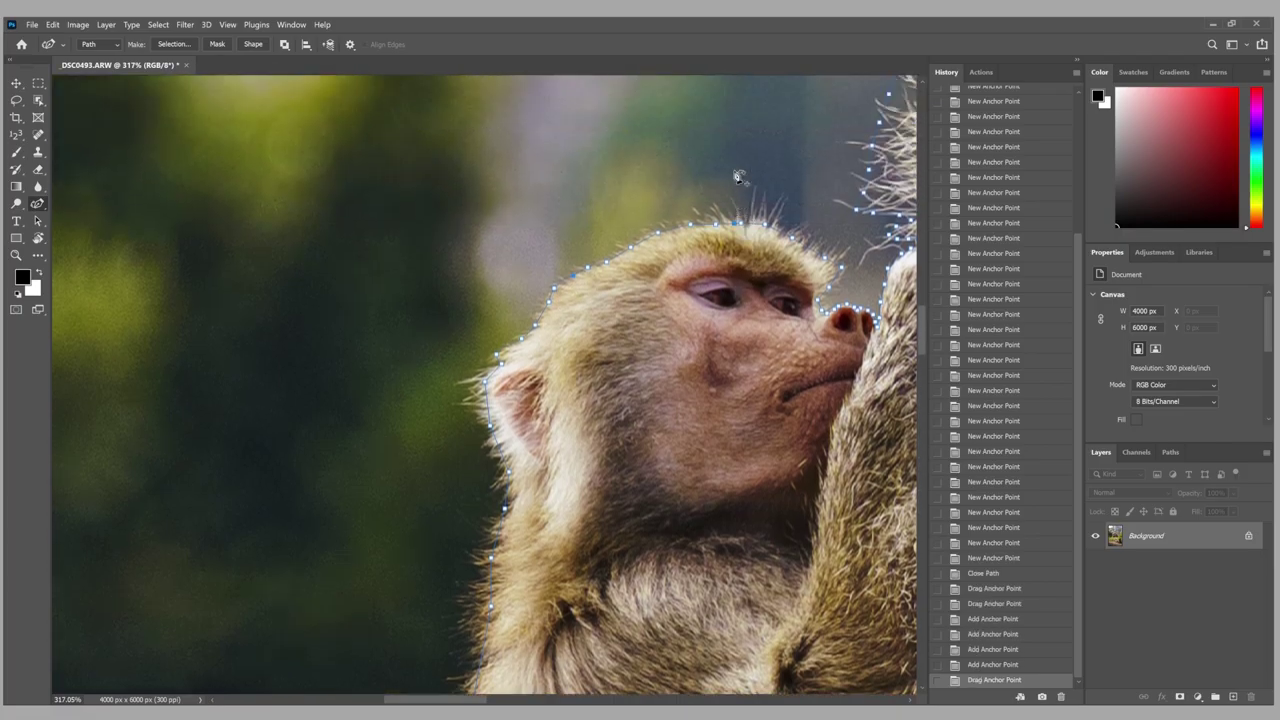
{"action": "left_click_drag", "start_coordinate": [610, 262], "coordinate": [614, 258]}
{"action": "left_click_drag", "start_coordinate": [628, 255], "coordinate": [634, 250]}
Extend the path across the head and bend it down toward the nose.
{"action": "left_click", "coordinate": [672, 229]}
{"action": "left_click", "coordinate": [720, 219]}
{"action": "left_click_drag", "start_coordinate": [748, 222], "coordinate": [794, 238]}
{"action": "left_click", "coordinate": [813, 253]}
{"action": "left_click", "coordinate": [838, 270]}
{"action": "left_click_drag", "start_coordinate": [822, 299], "coordinate": [824, 309]}
{"action": "left_click_drag", "start_coordinate": [824, 312], "coordinate": [826, 318]}
Refine the path curve over the top of the nose with added points.
{"action": "scroll", "coordinate": [826, 318], "scroll_direction": "up", "scroll_amount": 5}
{"action": "left_click", "coordinate": [740, 362]}
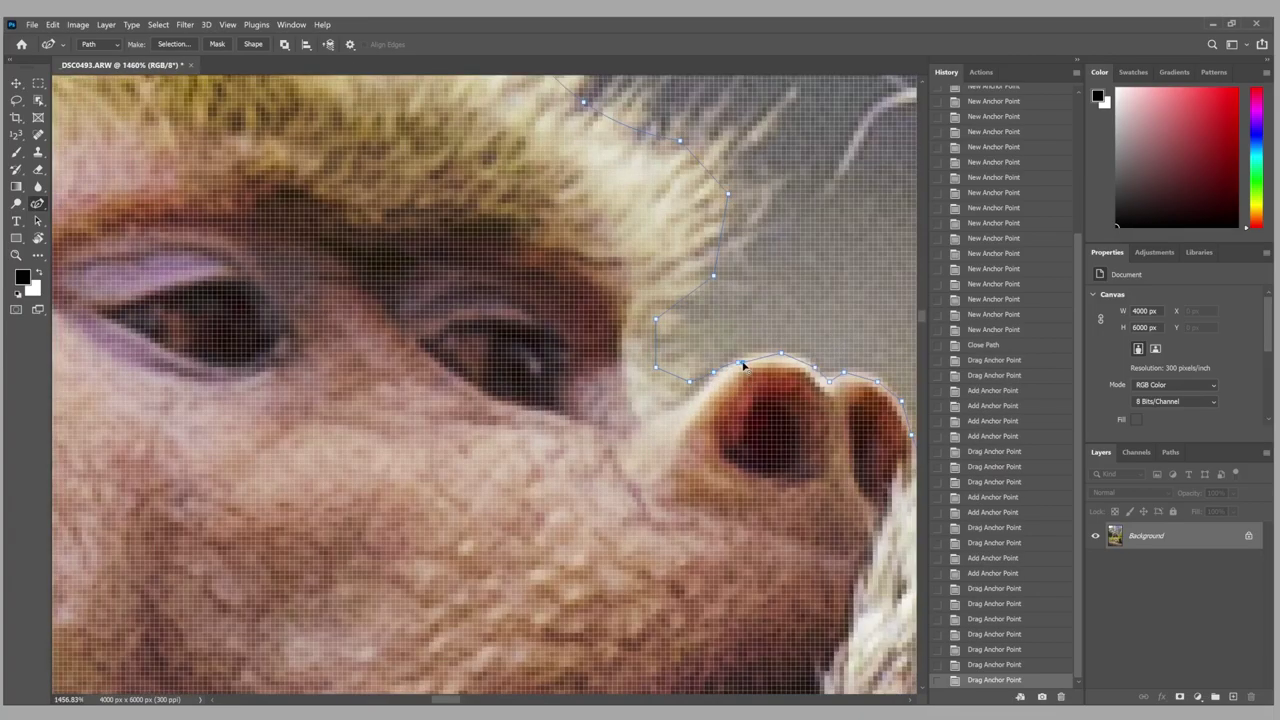
{"action": "left_click_drag", "start_coordinate": [762, 358], "coordinate": [880, 384]}
{"action": "left_click", "coordinate": [748, 356]}
{"action": "left_click", "coordinate": [879, 383]}
Nudge path points onto the nose's right and lower edges, adding one point.
{"action": "scroll", "coordinate": [760, 420], "scroll_direction": "right", "scroll_amount": 5}
{"action": "left_click_drag", "start_coordinate": [603, 411], "coordinate": [608, 437]}
{"action": "left_click_drag", "start_coordinate": [613, 467], "coordinate": [621, 459]}
{"action": "left_click_drag", "start_coordinate": [632, 344], "coordinate": [634, 349]}
{"action": "left_click_drag", "start_coordinate": [620, 462], "coordinate": [615, 464]}
{"action": "left_click", "coordinate": [614, 462]}
Move and add path points to follow the big baboon's cheek edge.
{"action": "scroll", "coordinate": [615, 464], "scroll_direction": "down", "scroll_amount": 8}
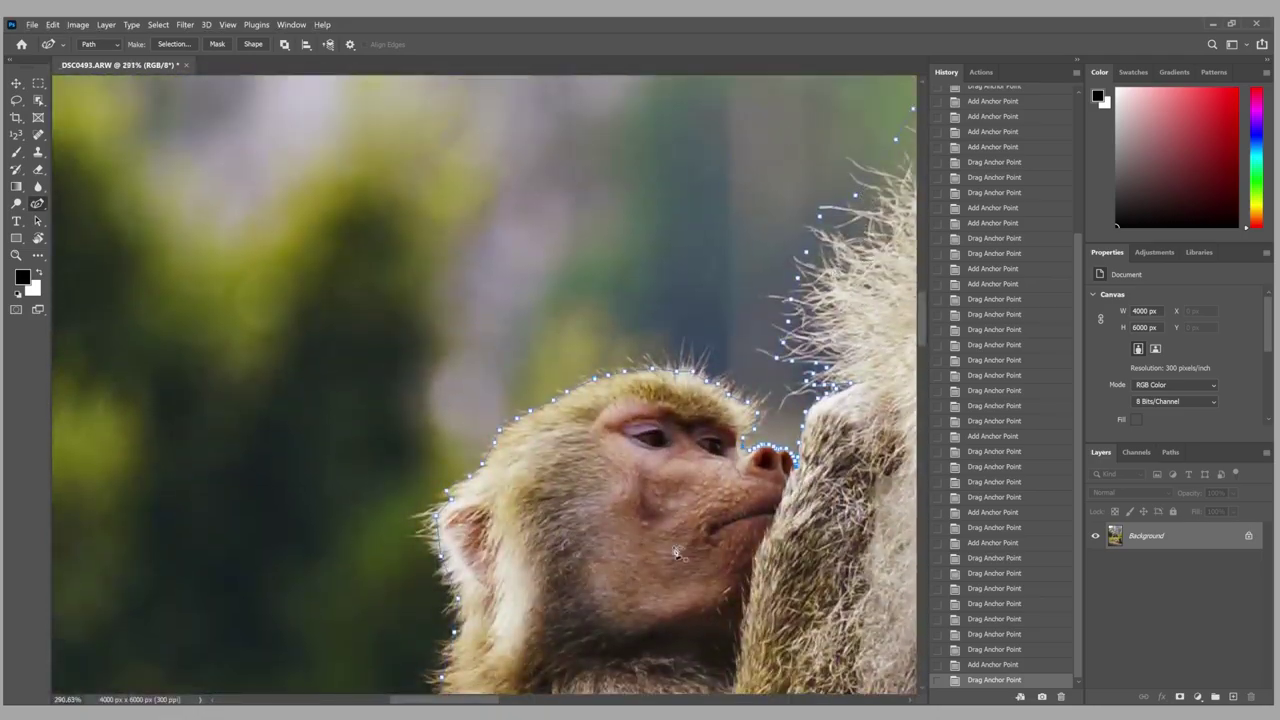
{"action": "left_click_drag", "start_coordinate": [426, 699], "coordinate": [481, 699]}
{"action": "mouse_move", "coordinate": [359, 368]}
{"action": "left_mouse_down"}
{"action": "mouse_move", "coordinate": [400, 356]}
{"action": "mouse_move", "coordinate": [385, 338]}
{"action": "mouse_move", "coordinate": [355, 360]}
{"action": "left_mouse_up"}
{"action": "left_click_drag", "start_coordinate": [368, 356], "coordinate": [373, 360]}
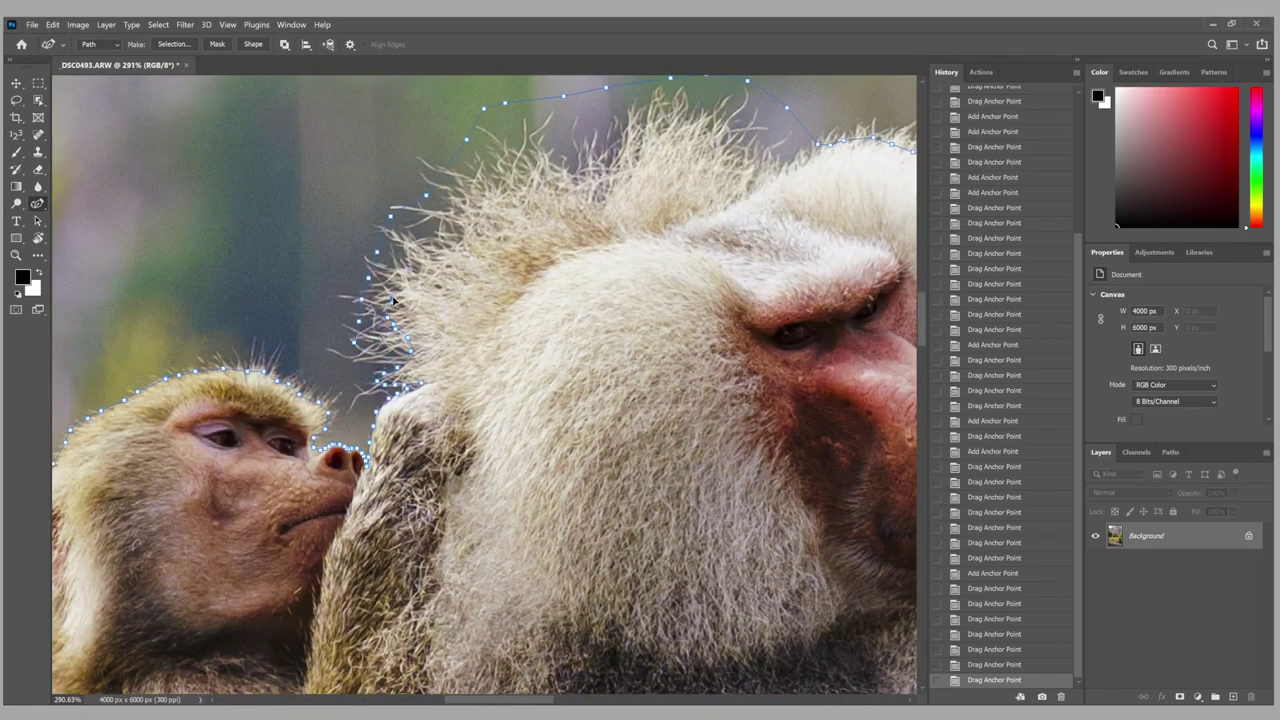
{"action": "left_click_drag", "start_coordinate": [395, 301], "coordinate": [396, 303]}
{"action": "left_click_drag", "start_coordinate": [360, 322], "coordinate": [358, 321]}
{"action": "left_click", "coordinate": [381, 328]}
Delete three stray anchor points from the hair-edge path.
{"action": "left_click", "coordinate": [483, 107]}
{"action": "key", "text": "Delete"}
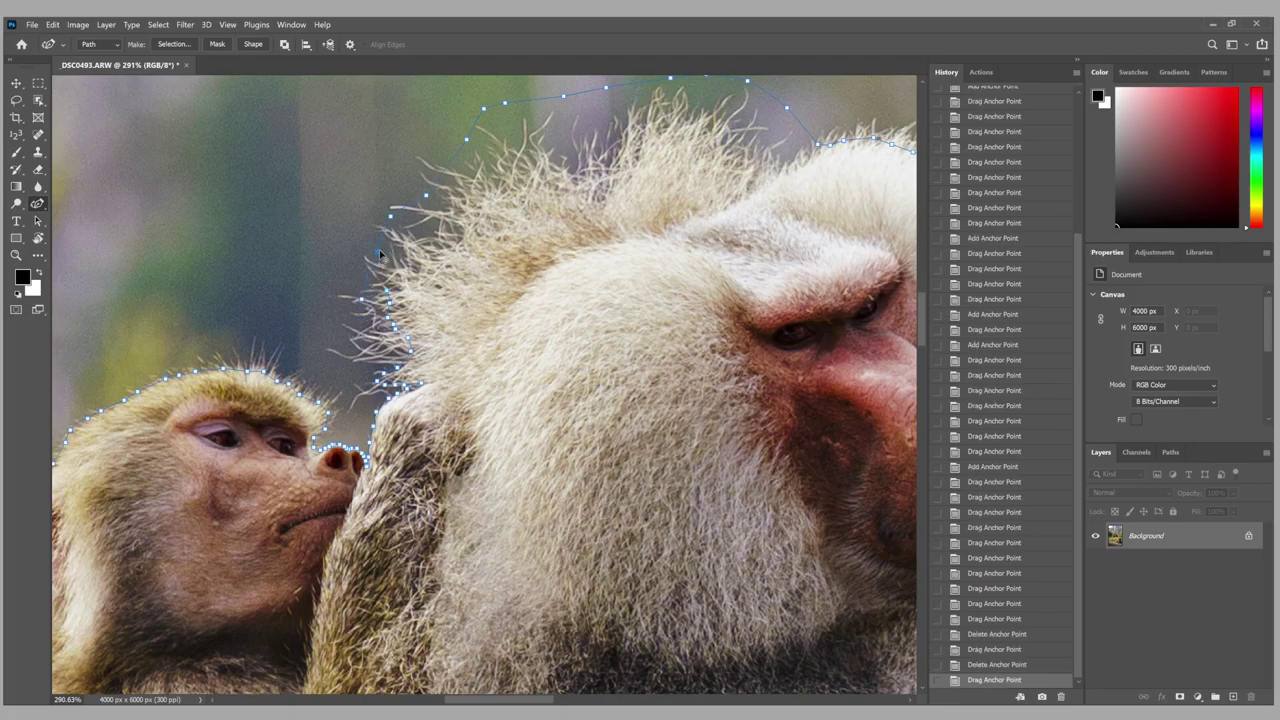
{"action": "left_click", "coordinate": [466, 139]}
{"action": "key", "text": "Delete"}
{"action": "left_click", "coordinate": [390, 215]}
{"action": "key", "text": "Delete"}
Pull the path points along the top of the hair down onto the fur.
{"action": "scroll", "coordinate": [622, 198], "scroll_direction": "up", "scroll_amount": 2}
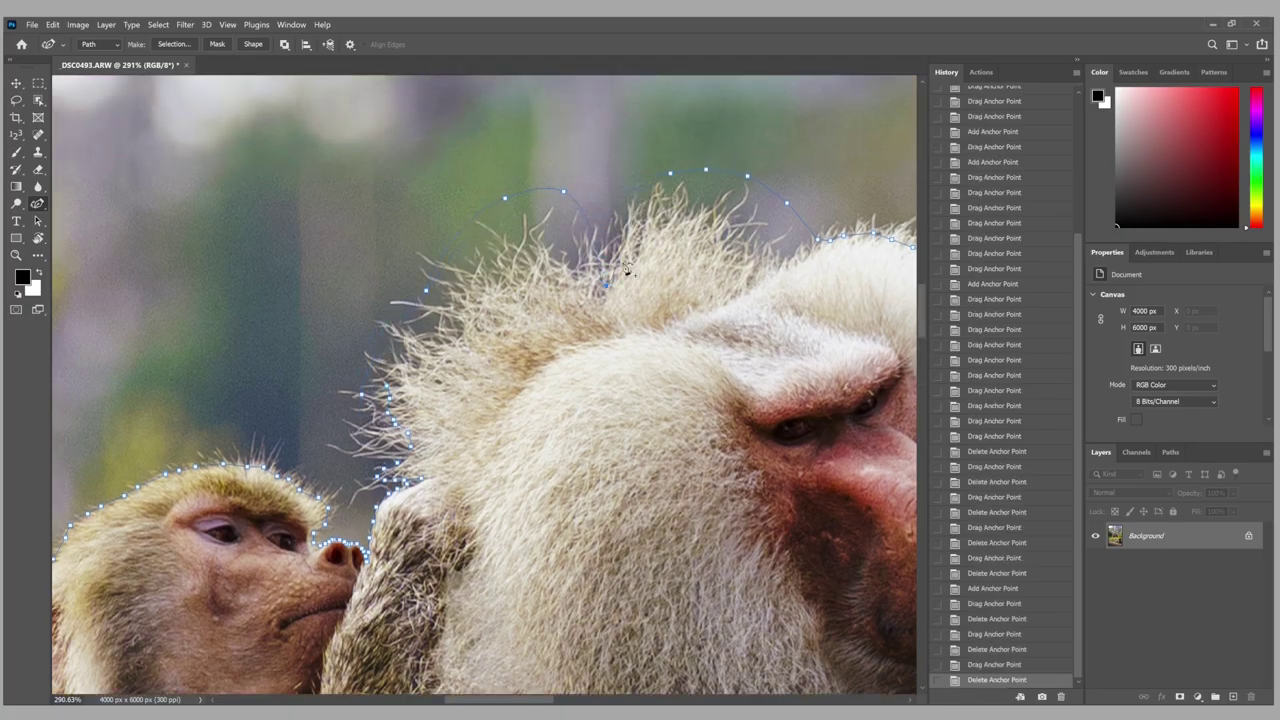
{"action": "left_click_drag", "start_coordinate": [670, 173], "coordinate": [656, 188]}
{"action": "left_click_drag", "start_coordinate": [706, 170], "coordinate": [700, 215]}
{"action": "left_click_drag", "start_coordinate": [747, 176], "coordinate": [705, 225]}
{"action": "left_click_drag", "start_coordinate": [787, 203], "coordinate": [757, 244]}
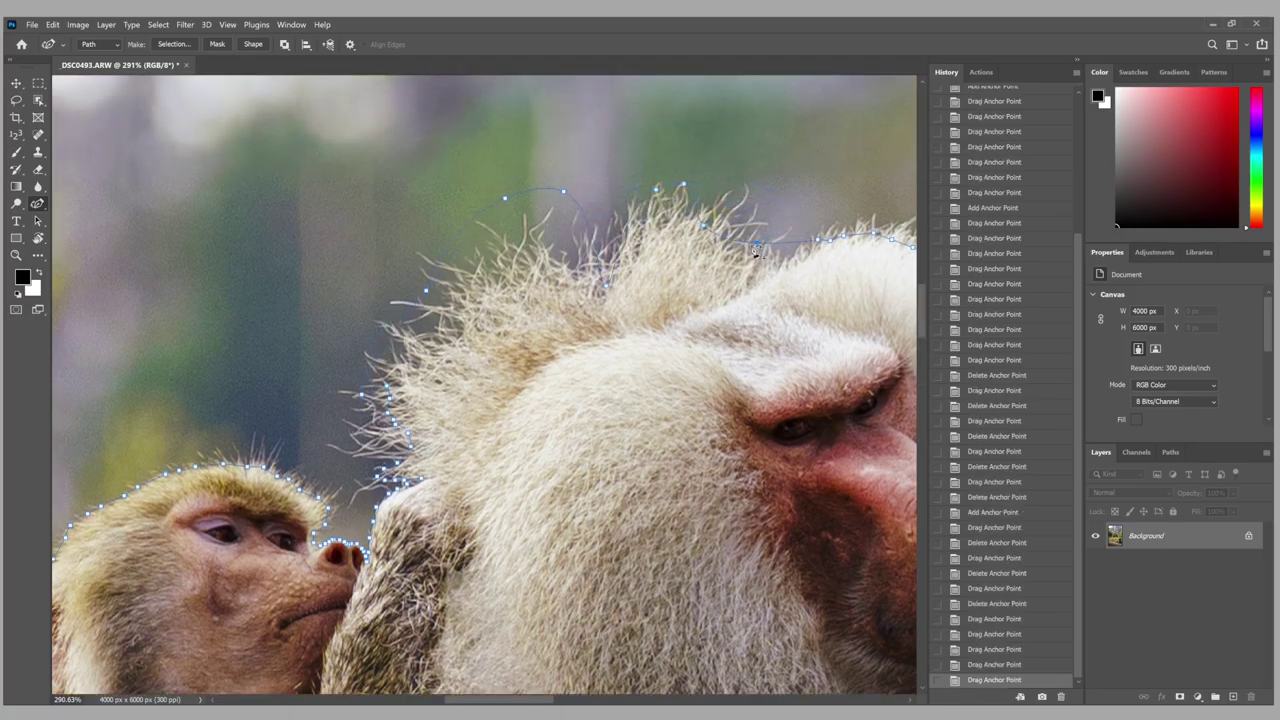
Reshape the path along the upper-left hair edge, adding anchors.
{"action": "left_click_drag", "start_coordinate": [518, 238], "coordinate": [518, 236]}
{"action": "left_click", "coordinate": [478, 260]}
{"action": "left_click_drag", "start_coordinate": [563, 190], "coordinate": [563, 255]}
{"action": "left_click_drag", "start_coordinate": [426, 290], "coordinate": [478, 337]}
{"action": "left_click", "coordinate": [425, 355]}
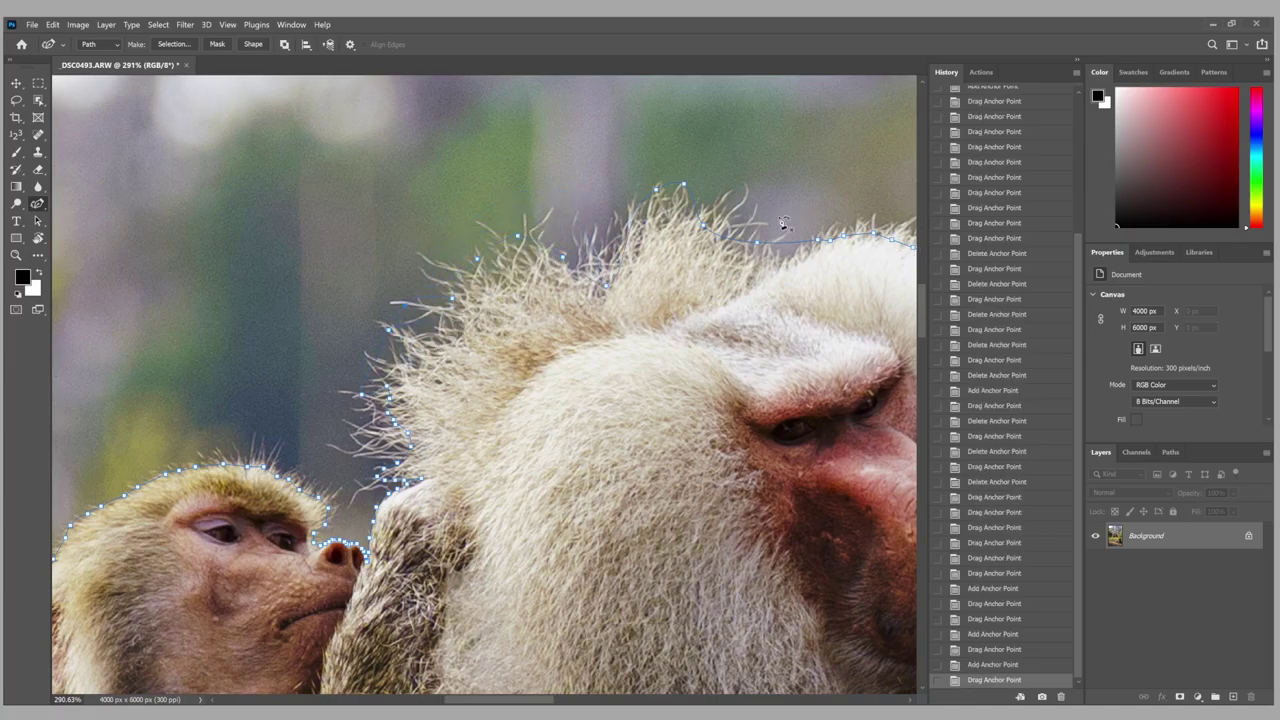
{"action": "left_click_drag", "start_coordinate": [507, 698], "coordinate": [552, 693]}
{"action": "scroll", "coordinate": [371, 320], "scroll_direction": "up", "scroll_amount": 5}
Pull the path onto the hair edge and add anchors along the chin's fur.
{"action": "left_click_drag", "start_coordinate": [371, 320], "coordinate": [354, 349]}
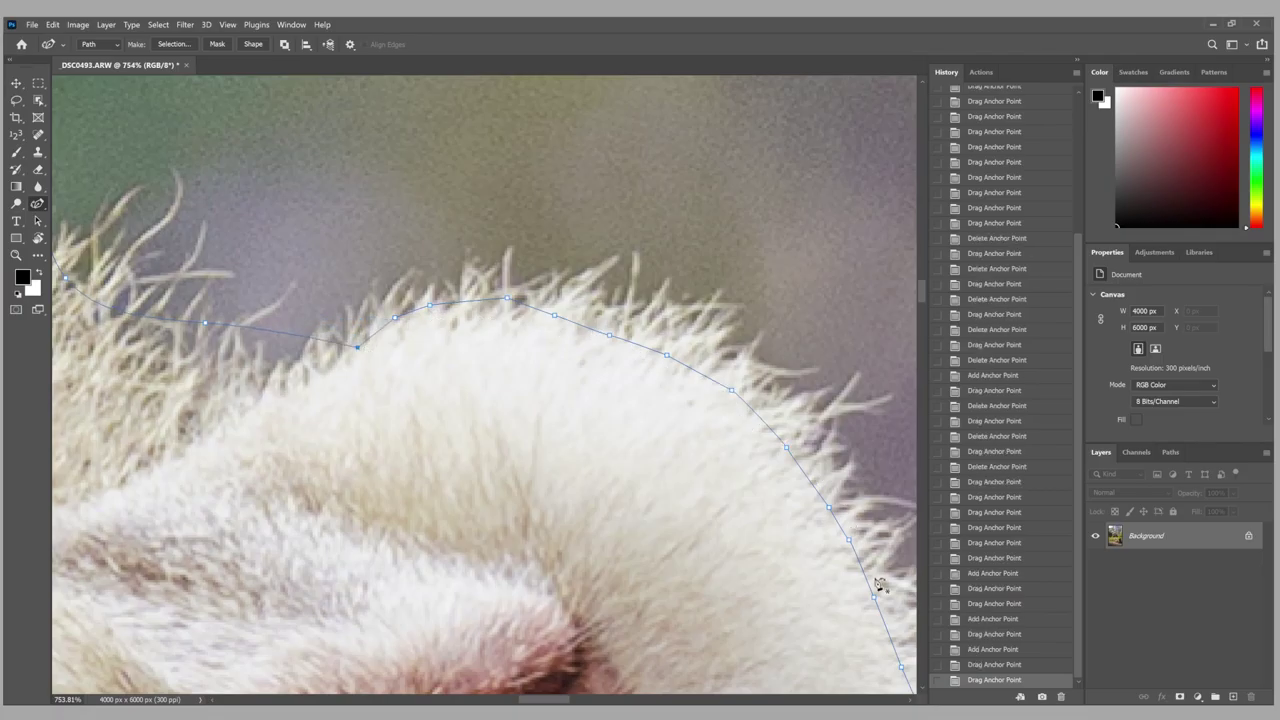
{"action": "left_click_drag", "start_coordinate": [877, 586], "coordinate": [703, 581]}
{"action": "scroll", "coordinate": [705, 595], "scroll_direction": "down", "scroll_amount": 10}
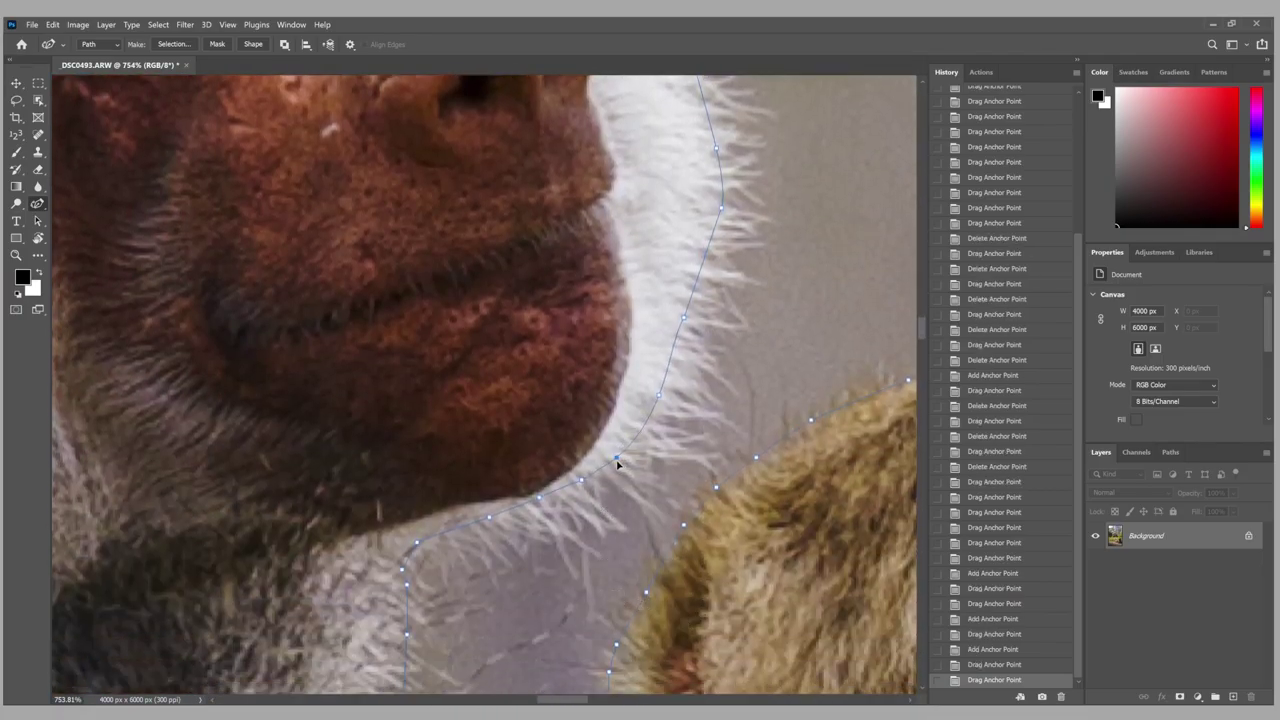
{"action": "left_click", "coordinate": [588, 485]}
{"action": "left_click_drag", "start_coordinate": [617, 463], "coordinate": [584, 482]}
{"action": "left_click_drag", "start_coordinate": [538, 497], "coordinate": [501, 534]}
{"action": "left_click", "coordinate": [452, 530]}
{"action": "scroll", "coordinate": [447, 572], "scroll_direction": "down", "scroll_amount": 5}
{"action": "scroll", "coordinate": [446, 571], "scroll_direction": "down", "scroll_amount": 2}
{"action": "left_click_drag", "start_coordinate": [530, 558], "coordinate": [532, 560]}
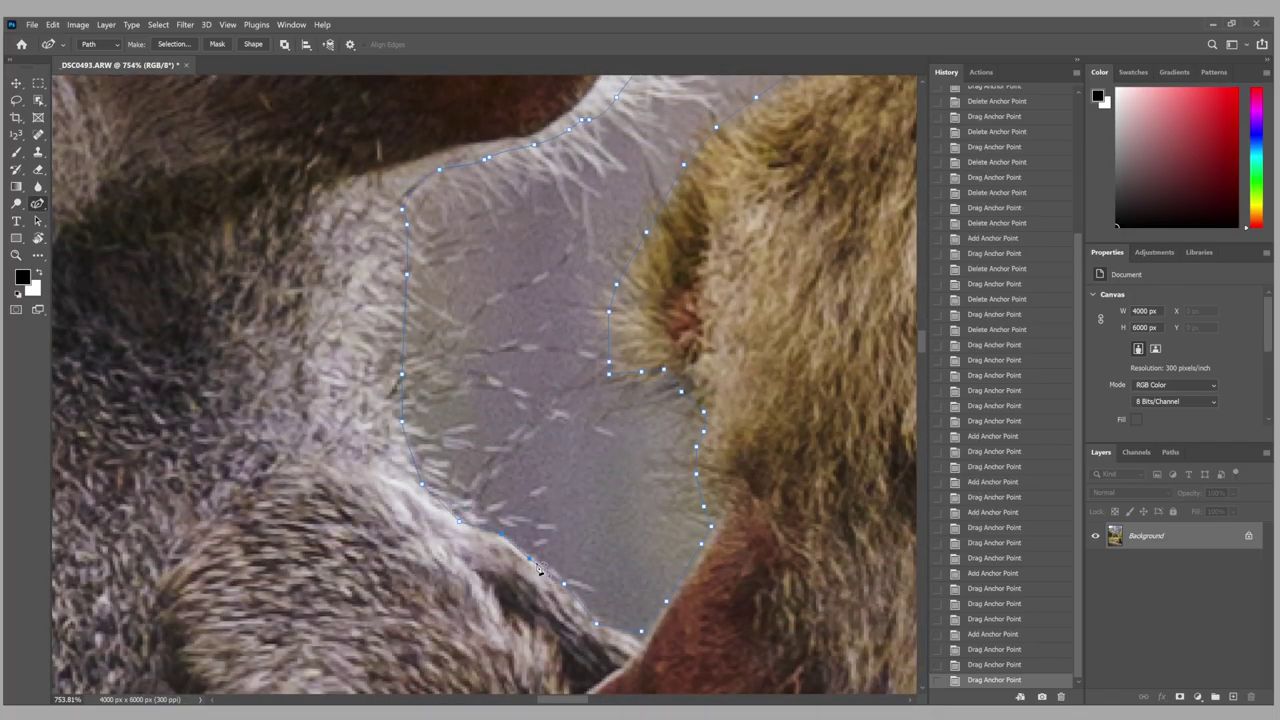
Add an anchor in the gap between baboons and fit the path to the smaller baboon's fur.
{"action": "left_click", "coordinate": [617, 632]}
{"action": "left_click_drag", "start_coordinate": [645, 643], "coordinate": [617, 632]}
{"action": "left_click_drag", "start_coordinate": [665, 600], "coordinate": [668, 601]}
{"action": "left_click_drag", "start_coordinate": [701, 543], "coordinate": [708, 540]}
{"action": "left_click_drag", "start_coordinate": [711, 525], "coordinate": [716, 522]}
{"action": "left_click_drag", "start_coordinate": [641, 378], "coordinate": [610, 352]}
Reshape the path points along the upper fur outline.
{"action": "scroll", "coordinate": [640, 400], "scroll_direction": "up", "scroll_amount": 3}
{"action": "left_click_drag", "start_coordinate": [721, 301], "coordinate": [761, 268]}
{"action": "left_click_drag", "start_coordinate": [814, 236], "coordinate": [812, 233]}
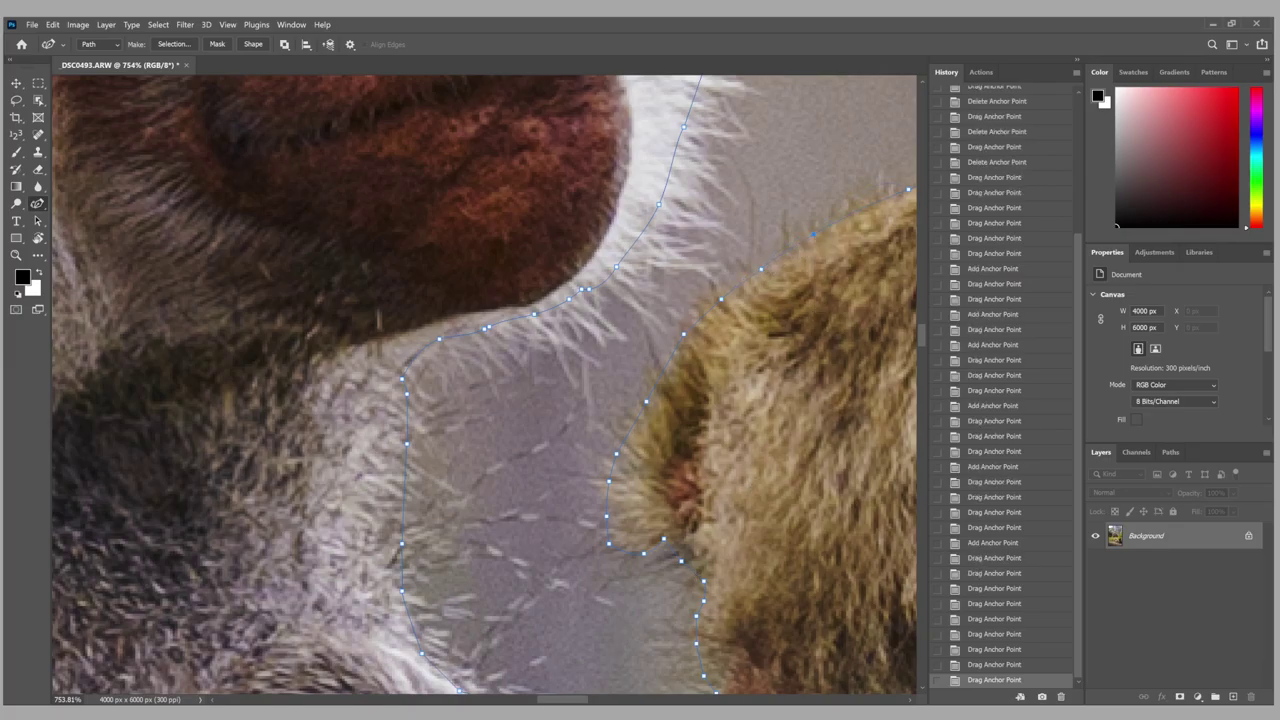
{"action": "scroll", "coordinate": [913, 412], "scroll_direction": "right", "scroll_amount": 8}
{"action": "left_click_drag", "start_coordinate": [552, 156], "coordinate": [662, 157]}
{"action": "left_click_drag", "start_coordinate": [809, 177], "coordinate": [808, 176]}
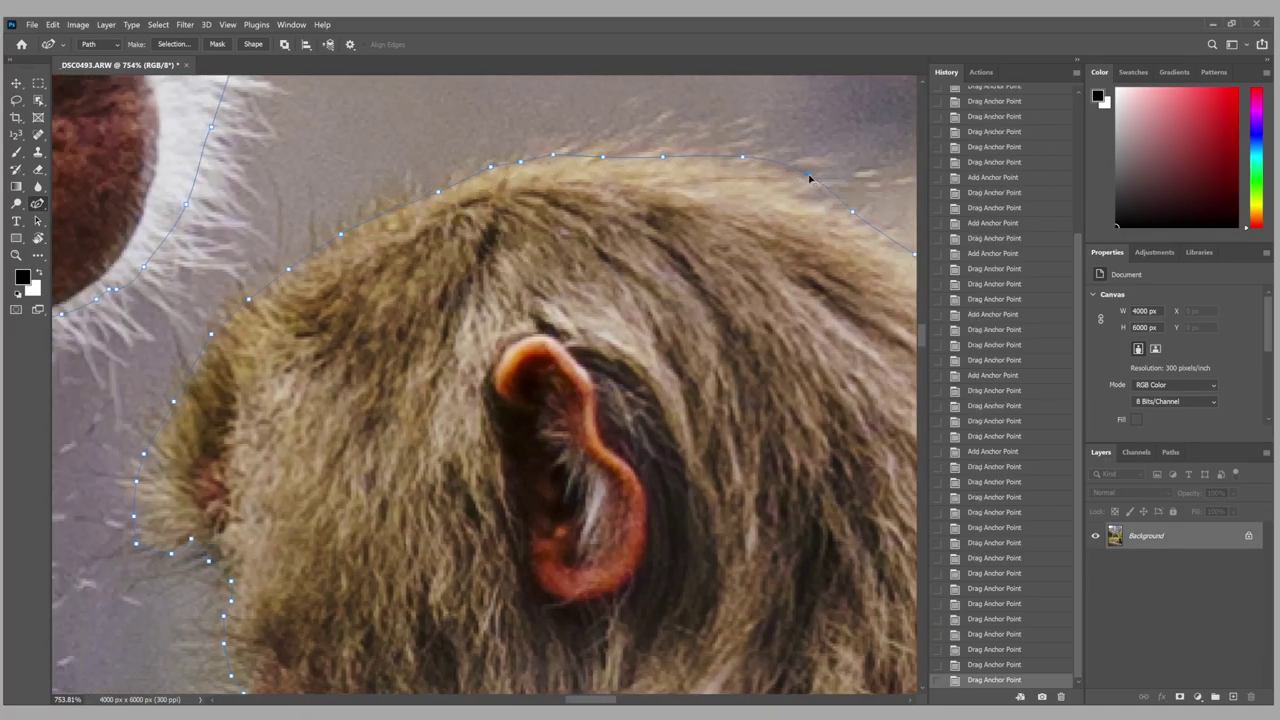
{"action": "scroll", "coordinate": [810, 178], "scroll_direction": "right", "scroll_amount": 7}
{"action": "left_click_drag", "start_coordinate": [662, 392], "coordinate": [661, 393]}
Fit the path to the head's fur edge, undoing two accidental extra anchors.
{"action": "left_click", "coordinate": [660, 392]}
{"action": "key", "text": "ctrl+z"}
{"action": "key", "text": "ctrl+z"}
{"action": "left_click_drag", "start_coordinate": [693, 411], "coordinate": [732, 444]}
{"action": "left_click_drag", "start_coordinate": [786, 484], "coordinate": [787, 485]}
{"action": "left_click_drag", "start_coordinate": [857, 534], "coordinate": [467, 433]}
{"action": "left_click", "coordinate": [466, 432]}
{"action": "key", "text": "ctrl+z"}
{"action": "left_click_drag", "start_coordinate": [579, 535], "coordinate": [580, 536]}
Nudge anchors along the back so the path follows its fur edge.
{"action": "scroll", "coordinate": [677, 509], "scroll_direction": "down", "scroll_amount": 8}
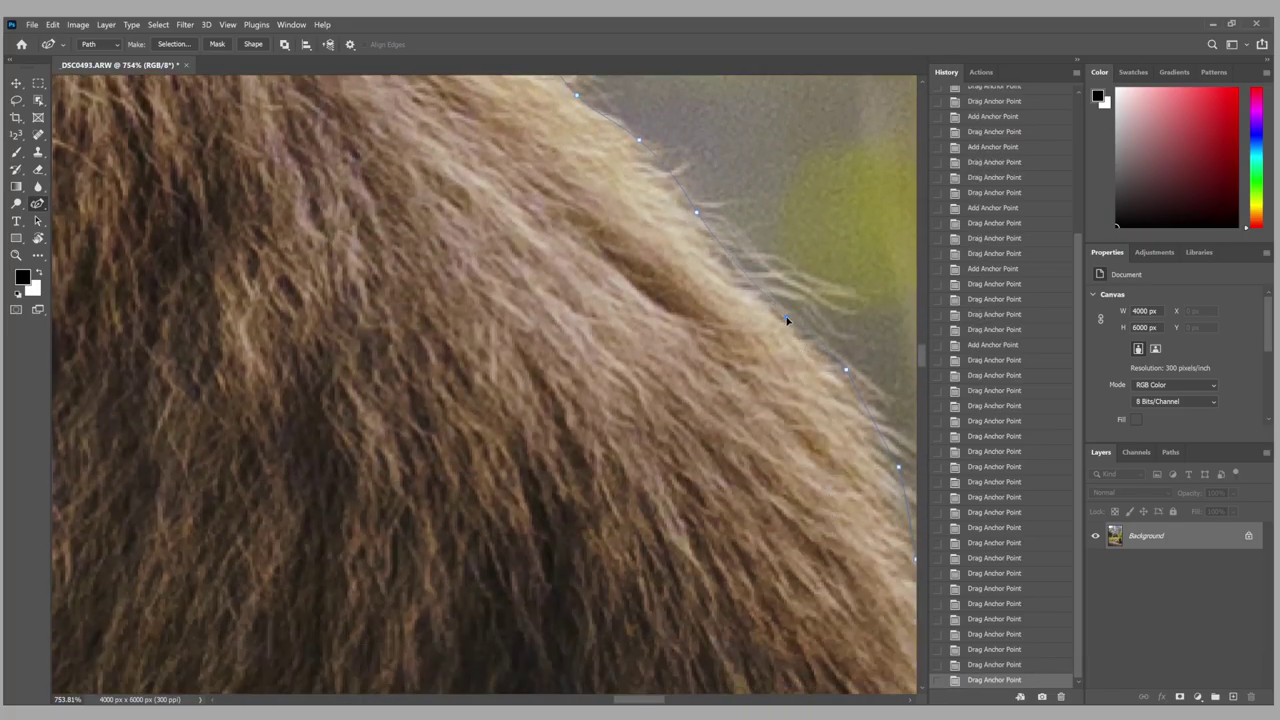
{"action": "left_click_drag", "start_coordinate": [786, 320], "coordinate": [787, 321]}
{"action": "scroll", "coordinate": [786, 320], "scroll_direction": "down", "scroll_amount": 10}
{"action": "left_click_drag", "start_coordinate": [520, 429], "coordinate": [521, 430]}
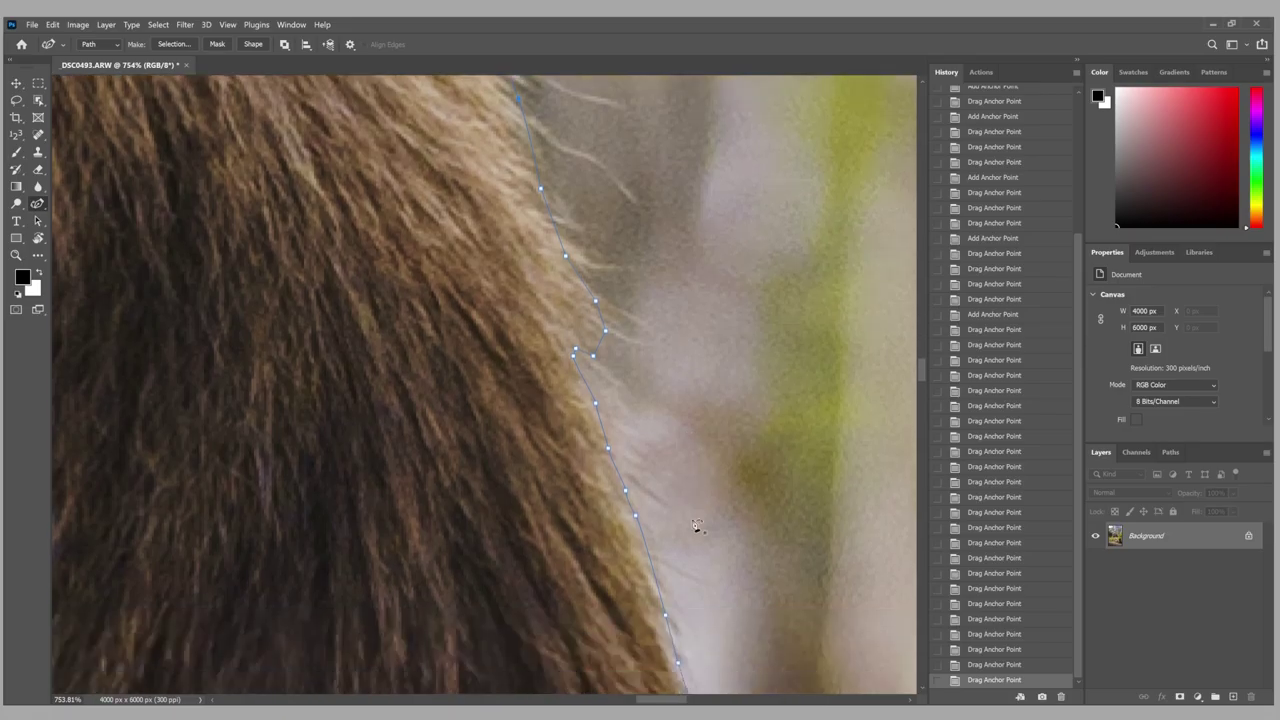
{"action": "scroll", "coordinate": [697, 527], "scroll_direction": "down", "scroll_amount": 2}
{"action": "left_click_drag", "start_coordinate": [595, 296], "coordinate": [591, 298]}
{"action": "left_click_drag", "start_coordinate": [608, 342], "coordinate": [606, 342]}
{"action": "left_click_drag", "start_coordinate": [625, 384], "coordinate": [616, 382]}
{"action": "left_click_drag", "start_coordinate": [635, 409], "coordinate": [631, 409]}
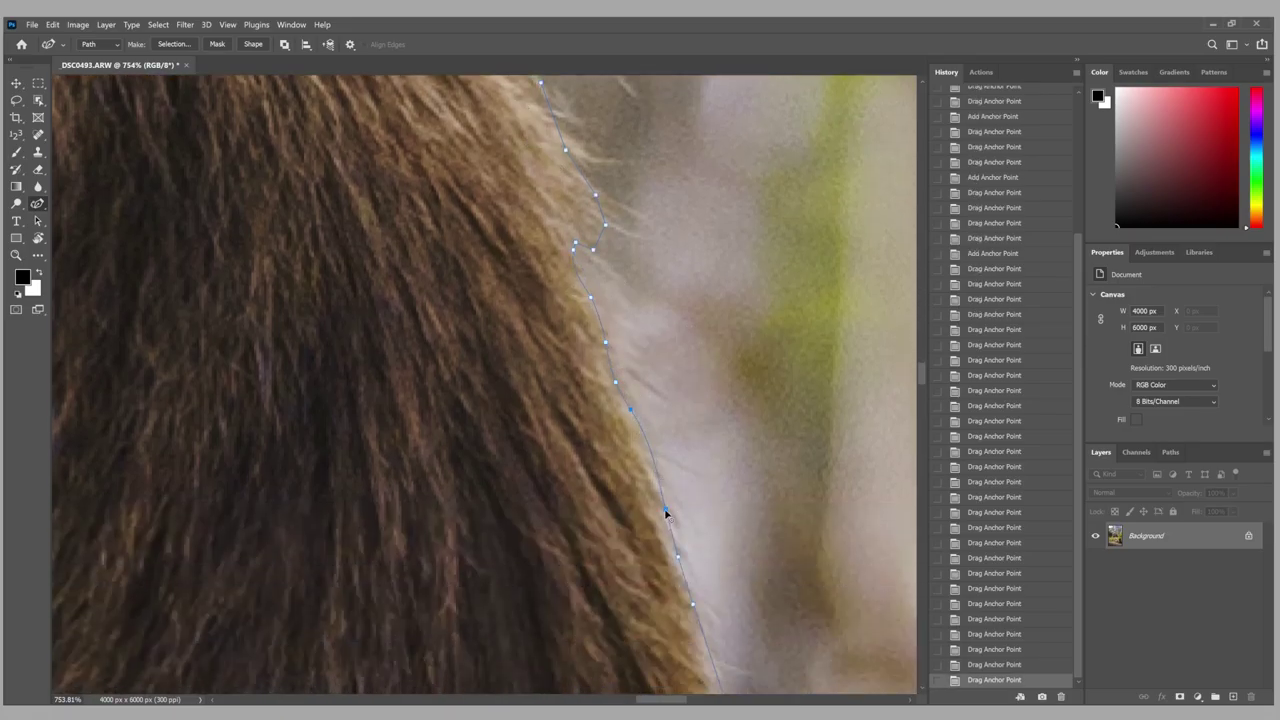
{"action": "left_click_drag", "start_coordinate": [665, 512], "coordinate": [654, 509]}
{"action": "scroll", "coordinate": [795, 539], "scroll_direction": "down", "scroll_amount": 4}
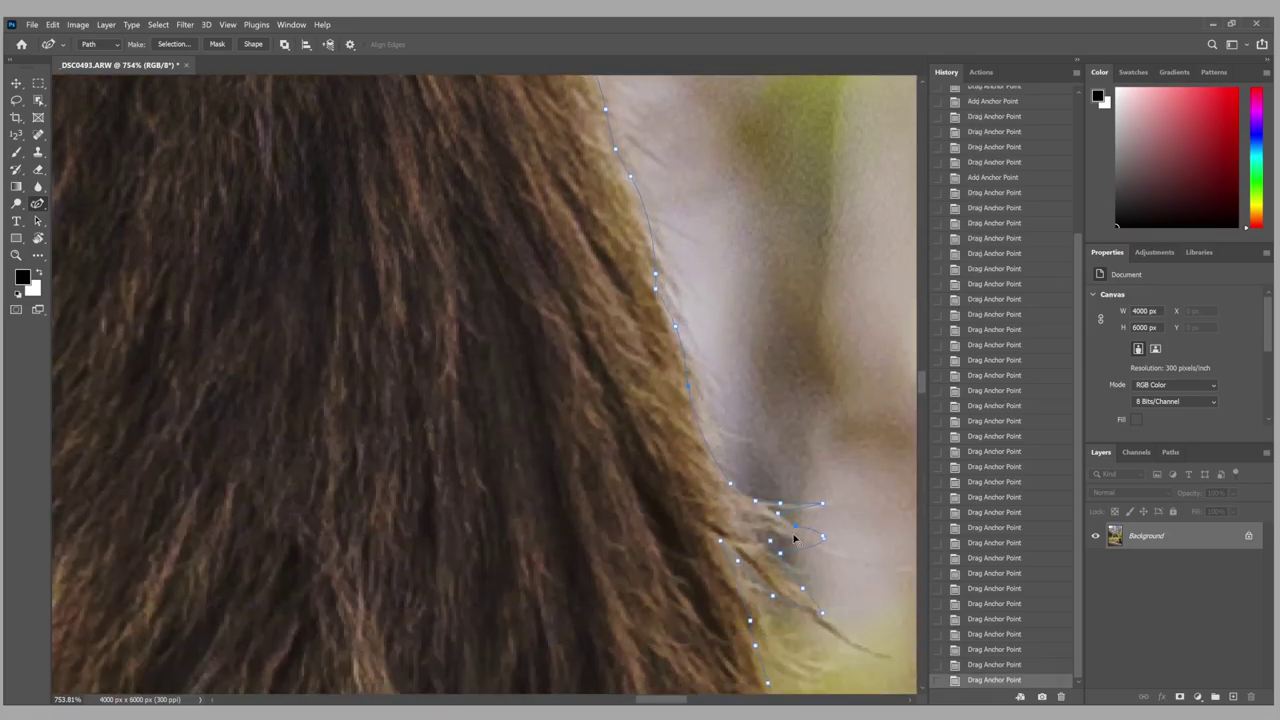
{"action": "scroll", "coordinate": [795, 539], "scroll_direction": "down", "scroll_amount": 2}
Add and curve anchors around the upper and lower stray hair strands.
{"action": "left_click_drag", "start_coordinate": [822, 420], "coordinate": [832, 417]}
{"action": "left_click_drag", "start_coordinate": [779, 420], "coordinate": [832, 419]}
{"action": "left_click", "coordinate": [806, 418]}
{"action": "left_click", "coordinate": [771, 461]}
{"action": "left_click_drag", "start_coordinate": [809, 494], "coordinate": [811, 453]}
{"action": "left_click_drag", "start_coordinate": [772, 511], "coordinate": [857, 606]}
{"action": "scroll", "coordinate": [857, 606], "scroll_direction": "up", "scroll_amount": 3}
{"action": "left_click", "coordinate": [563, 503]}
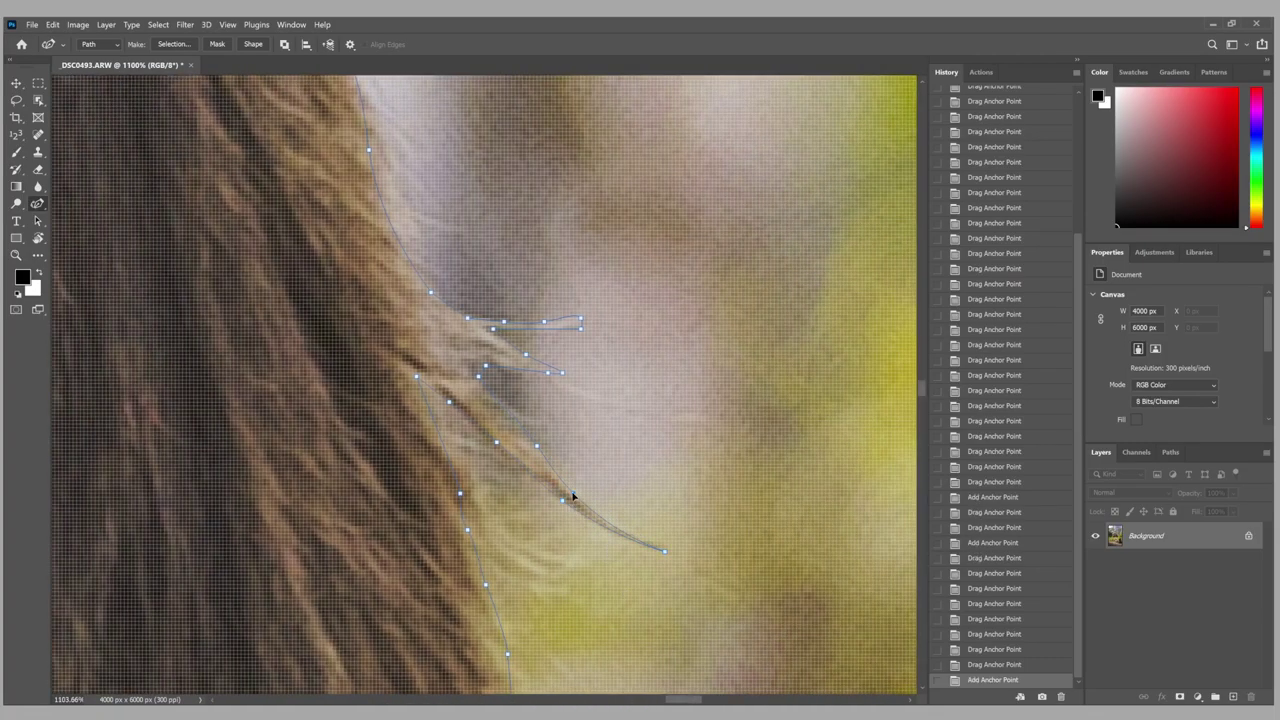
{"action": "left_click", "coordinate": [571, 500]}
{"action": "left_click_drag", "start_coordinate": [531, 449], "coordinate": [525, 446]}
Add anchors along the hair edge down to the shoulder.
{"action": "scroll", "coordinate": [458, 512], "scroll_direction": "down", "scroll_amount": 3}
{"action": "left_click", "coordinate": [465, 524]}
{"action": "left_click_drag", "start_coordinate": [465, 524], "coordinate": [469, 523]}
{"action": "scroll", "coordinate": [467, 534], "scroll_direction": "down", "scroll_amount": 4}
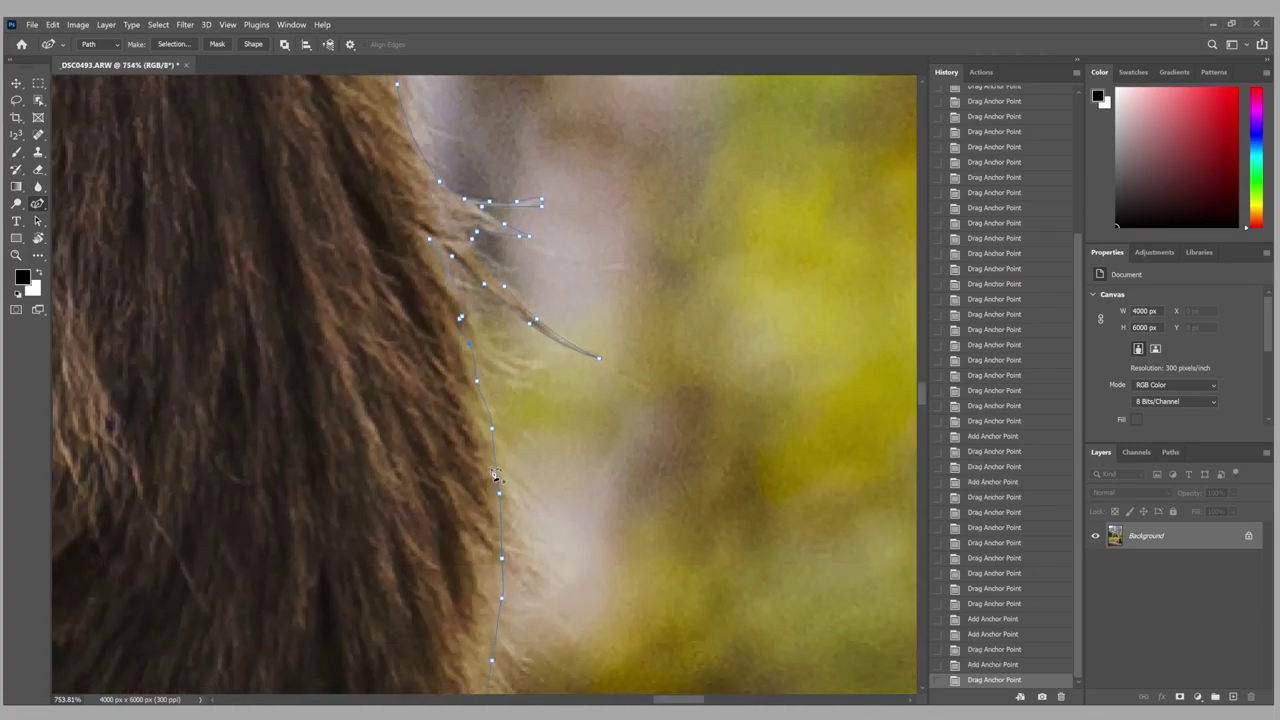
{"action": "left_click_drag", "start_coordinate": [491, 426], "coordinate": [482, 427]}
{"action": "left_click_drag", "start_coordinate": [499, 492], "coordinate": [494, 492]}
{"action": "scroll", "coordinate": [494, 492], "scroll_direction": "down", "scroll_amount": 1}
{"action": "left_click", "coordinate": [485, 525]}
{"action": "scroll", "coordinate": [492, 525], "scroll_direction": "down", "scroll_amount": 6}
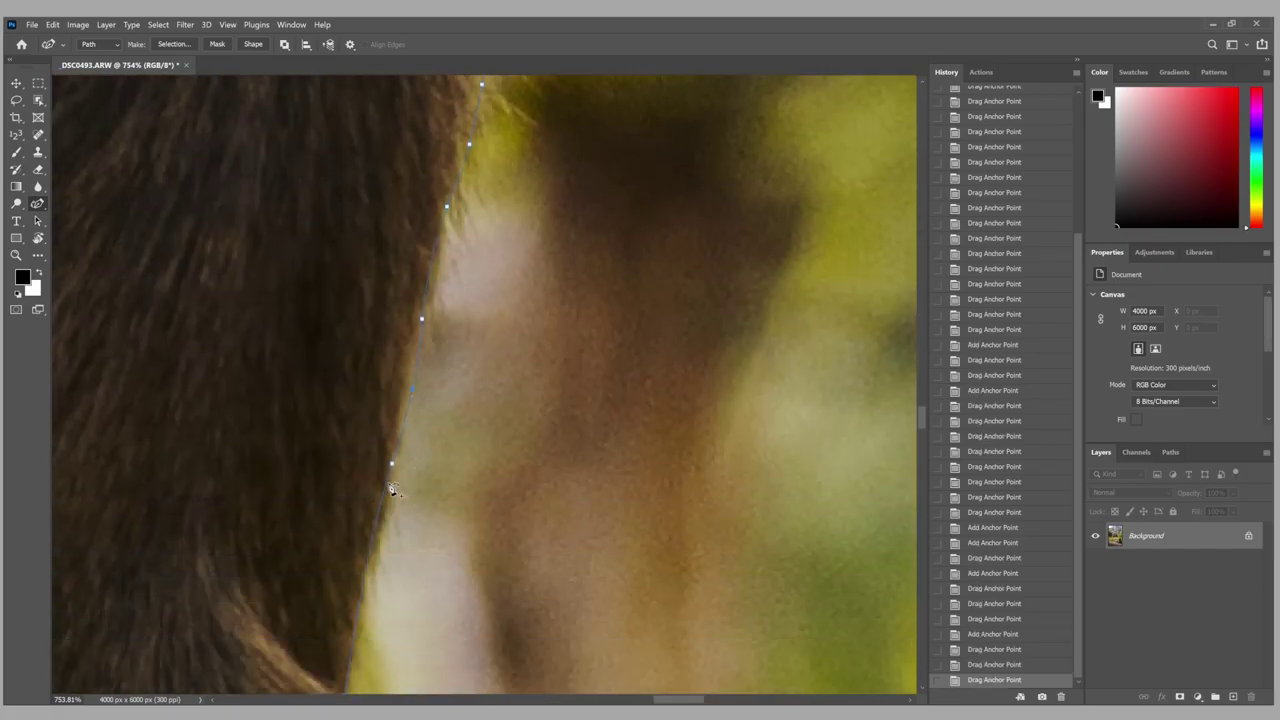
{"action": "left_click_drag", "start_coordinate": [421, 556], "coordinate": [418, 560]}
{"action": "scroll", "coordinate": [418, 560], "scroll_direction": "down", "scroll_amount": 1}
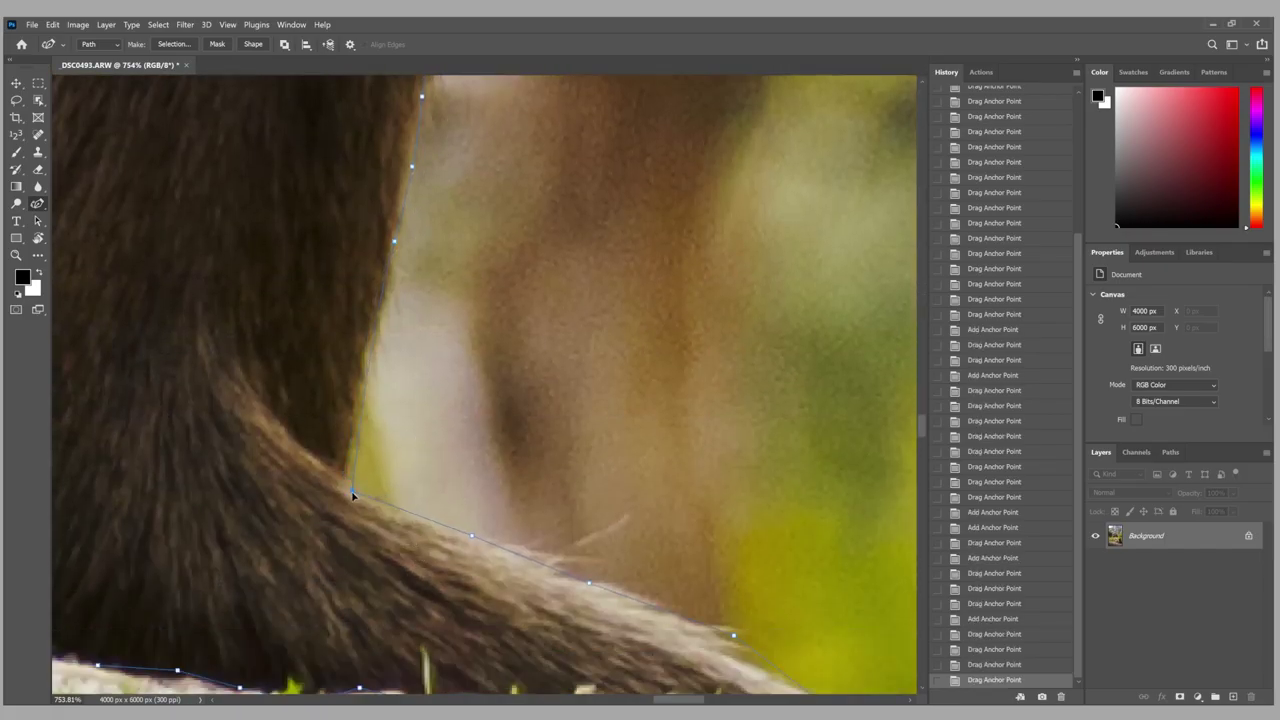
Add anchors at the hair corner and near the tail, then adjust the tail outline.
{"action": "left_click", "coordinate": [352, 490]}
{"action": "left_click", "coordinate": [349, 467]}
{"action": "left_click_drag", "start_coordinate": [344, 473], "coordinate": [349, 445]}
{"action": "scroll", "coordinate": [533, 527], "scroll_direction": "down", "scroll_amount": 2}
{"action": "left_click_drag", "start_coordinate": [580, 474], "coordinate": [571, 471]}
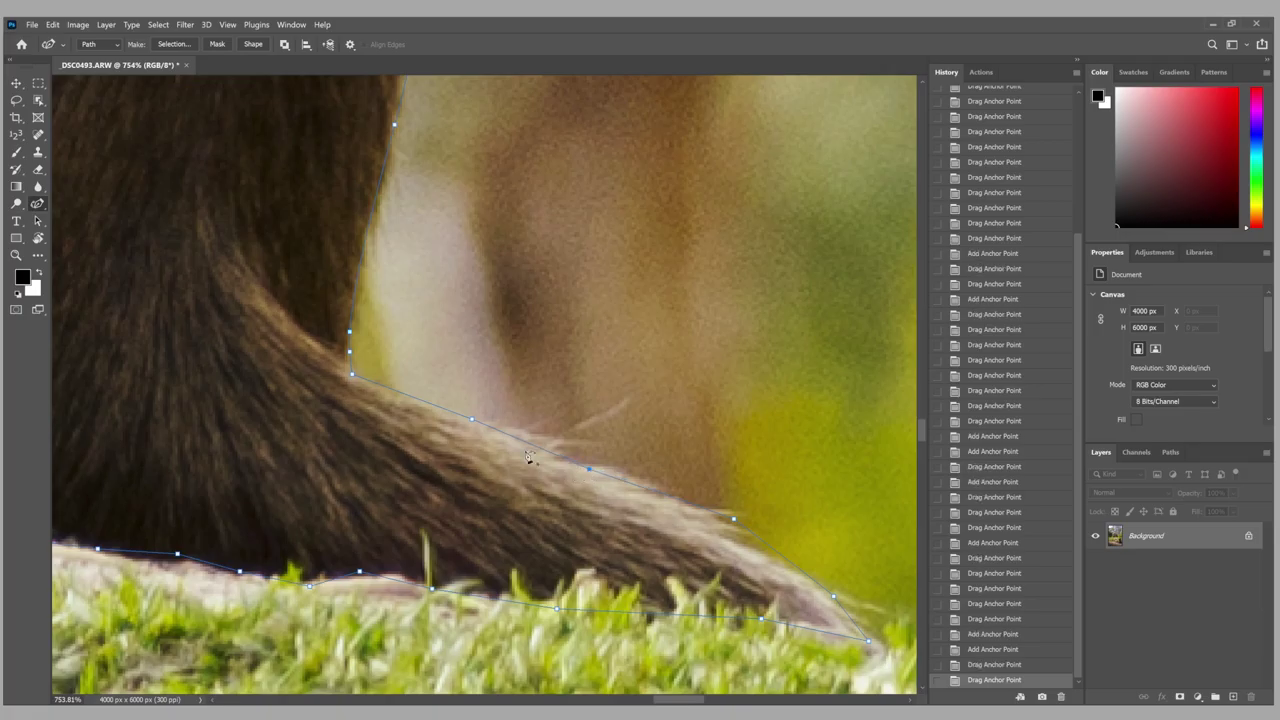
{"action": "scroll", "coordinate": [571, 471], "scroll_direction": "down", "scroll_amount": 1}
{"action": "left_click_drag", "start_coordinate": [733, 477], "coordinate": [720, 491]}
{"action": "left_click_drag", "start_coordinate": [868, 598], "coordinate": [852, 588]}
{"action": "scroll", "coordinate": [760, 578], "scroll_direction": "down", "scroll_amount": 2}
{"action": "scroll", "coordinate": [728, 577], "scroll_direction": "down", "scroll_amount": 1}
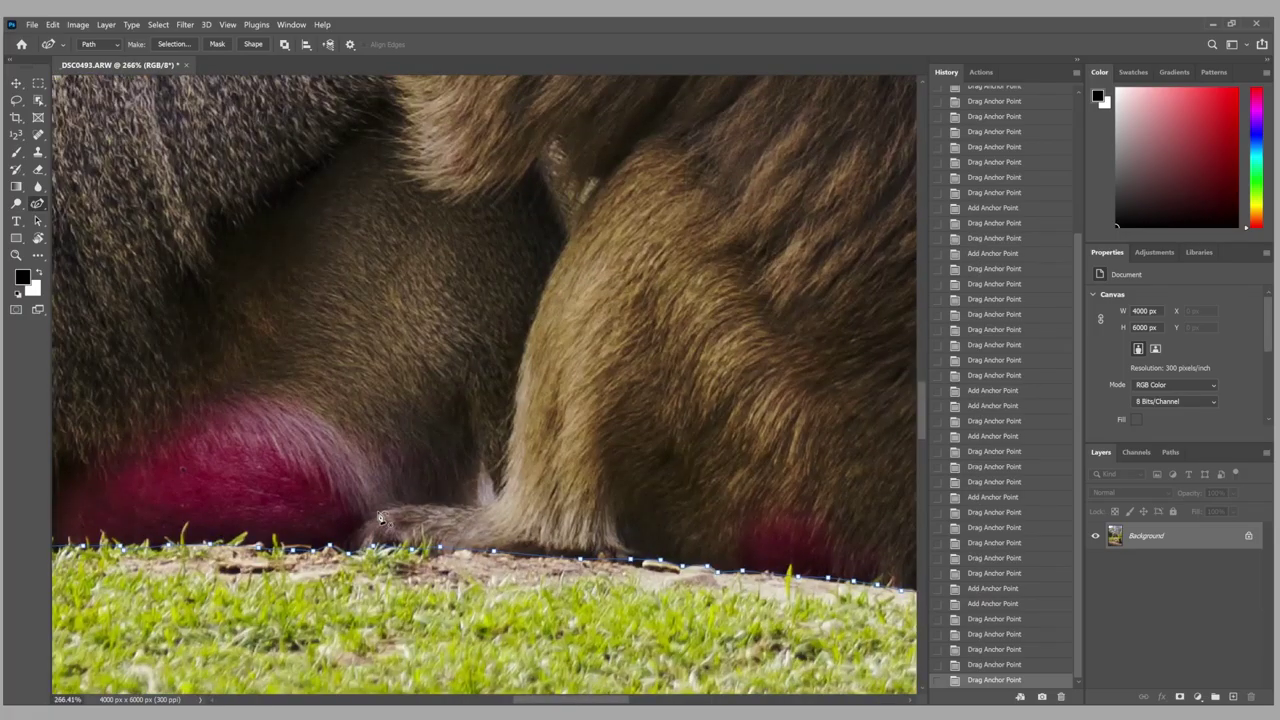
{"action": "scroll", "coordinate": [728, 577], "scroll_direction": "left", "scroll_amount": 3}
Add anchors along the lower edge and fit the path to the feet.
{"action": "left_click", "coordinate": [746, 581]}
{"action": "left_click_drag", "start_coordinate": [746, 581], "coordinate": [735, 588]}
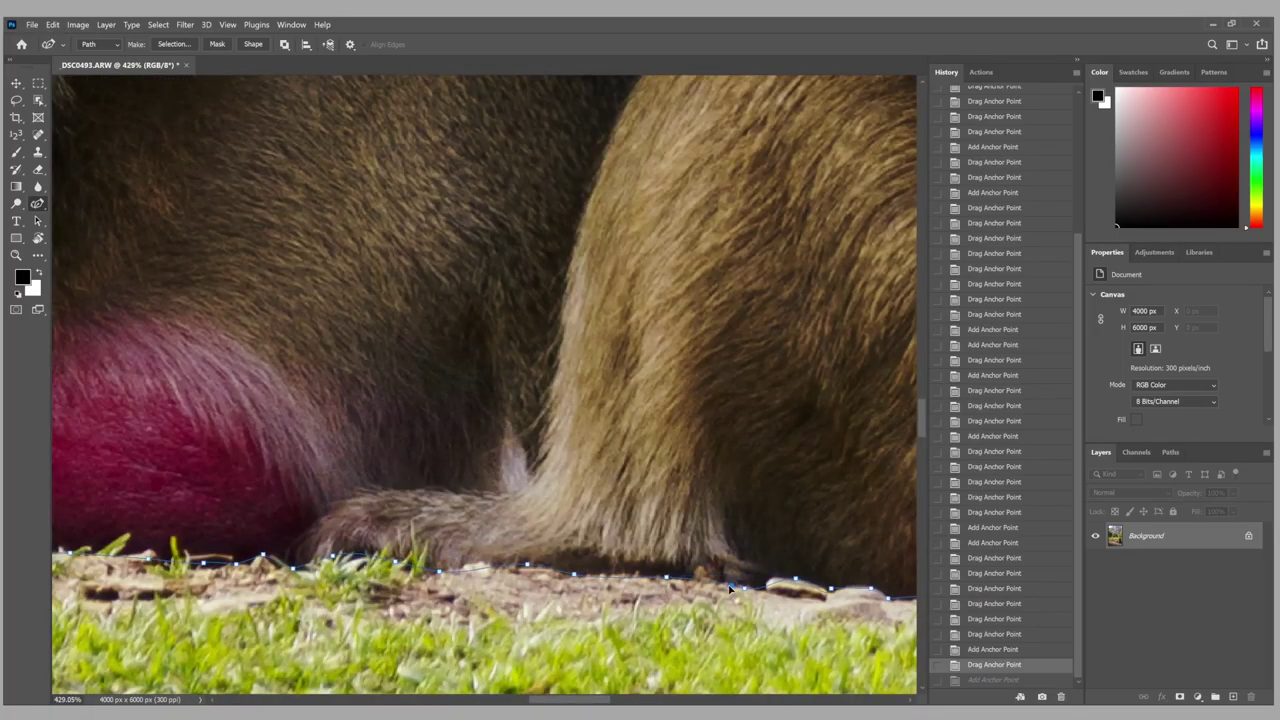
{"action": "left_click", "coordinate": [770, 579]}
{"action": "left_click", "coordinate": [815, 583]}
{"action": "scroll", "coordinate": [831, 612], "scroll_direction": "down", "scroll_amount": 2}
{"action": "scroll", "coordinate": [831, 612], "scroll_direction": "up", "scroll_amount": 3}
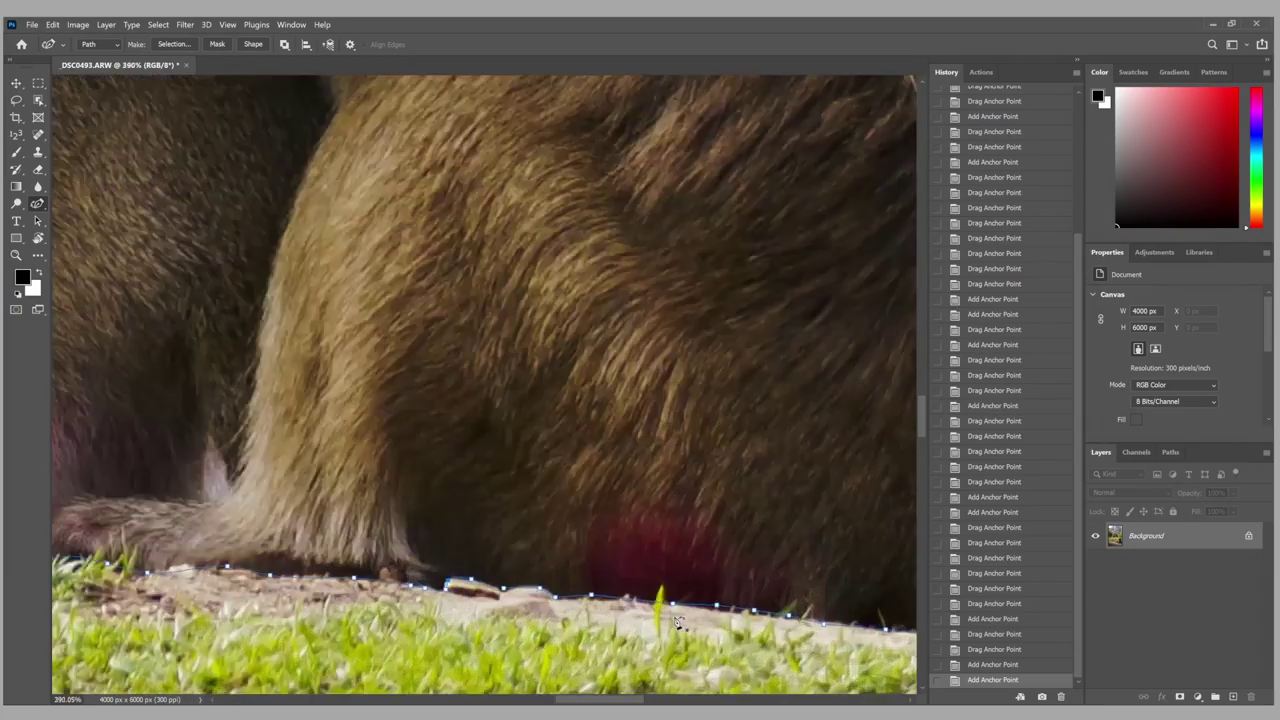
{"action": "left_click_drag", "start_coordinate": [720, 603], "coordinate": [760, 606]}
{"action": "left_click_drag", "start_coordinate": [780, 614], "coordinate": [750, 622]}
Add and nudge anchors so the path follows the ground line's grass edge.
{"action": "scroll", "coordinate": [617, 703], "scroll_direction": "right", "scroll_amount": 1}
{"action": "scroll", "coordinate": [617, 703], "scroll_direction": "right", "scroll_amount": 2}
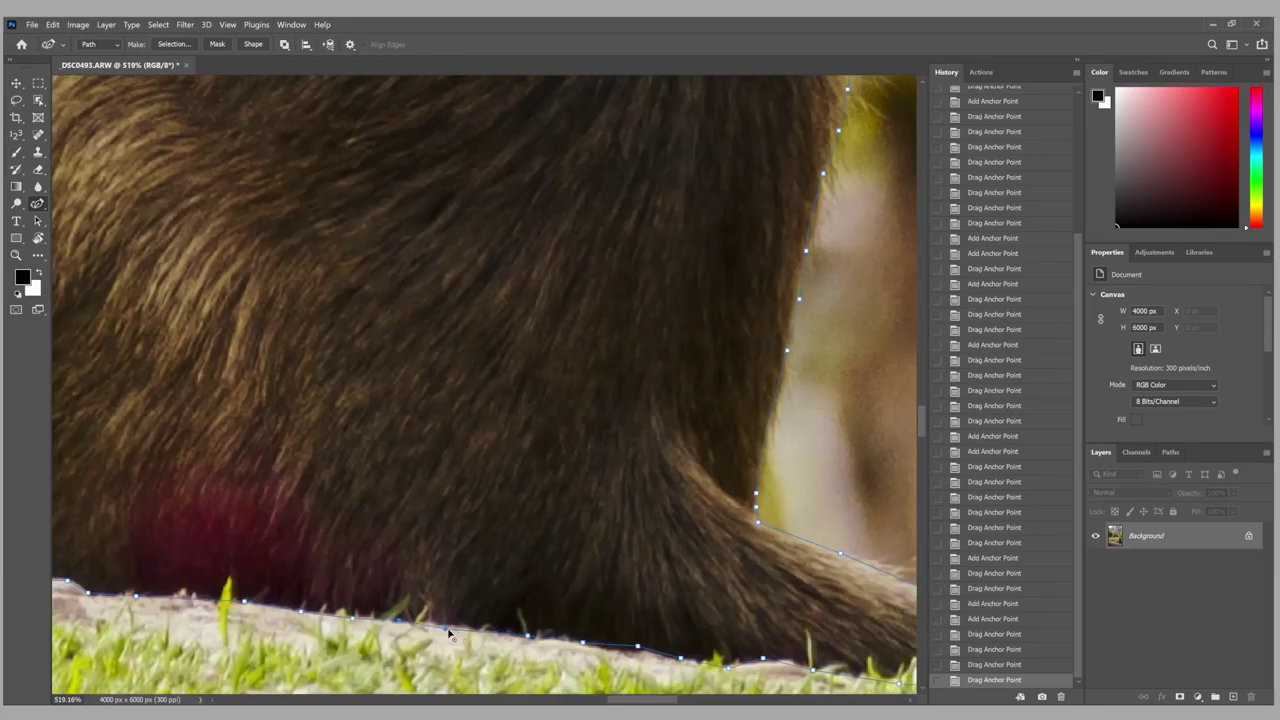
{"action": "left_click_drag", "start_coordinate": [452, 628], "coordinate": [450, 623]}
{"action": "left_click_drag", "start_coordinate": [640, 655], "coordinate": [634, 652]}
{"action": "left_click_drag", "start_coordinate": [590, 650], "coordinate": [583, 645]}
{"action": "left_click", "coordinate": [676, 660]}
{"action": "left_click_drag", "start_coordinate": [676, 660], "coordinate": [672, 658]}
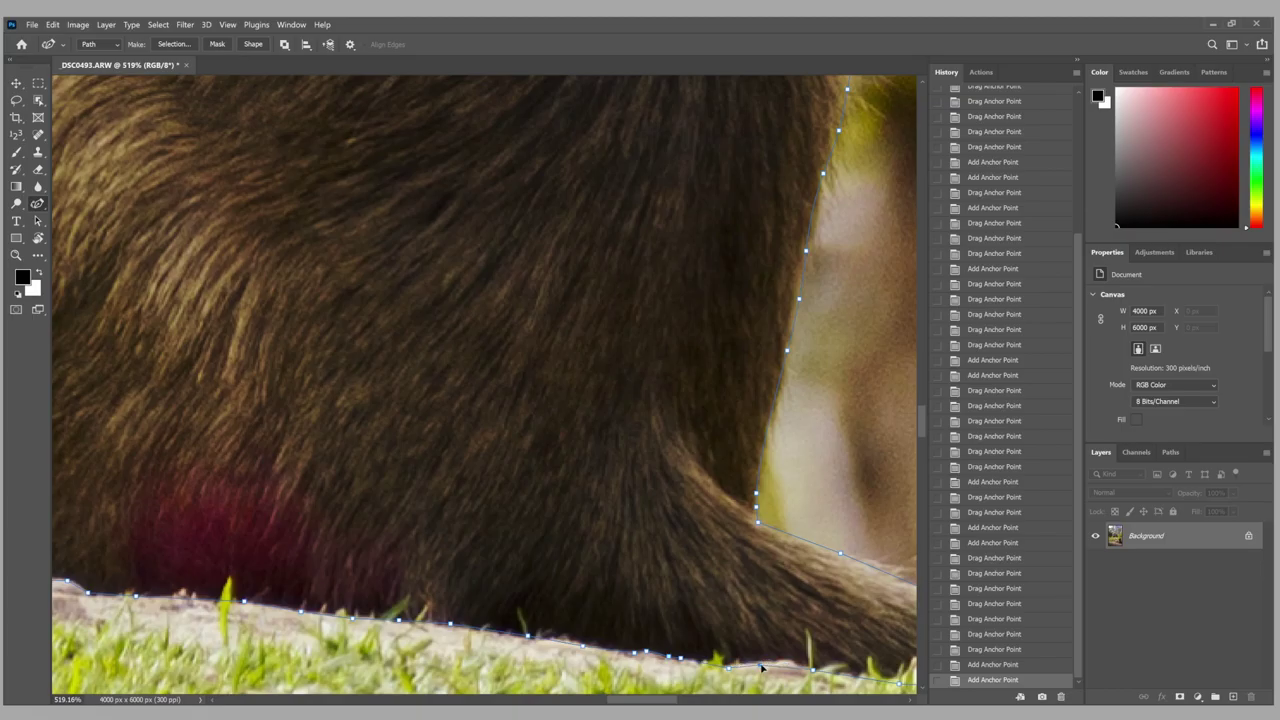
{"action": "left_click", "coordinate": [700, 664]}
{"action": "left_click", "coordinate": [745, 662]}
{"action": "left_click_drag", "start_coordinate": [763, 658], "coordinate": [765, 662]}
{"action": "left_click_drag", "start_coordinate": [785, 664], "coordinate": [788, 666]}
{"action": "scroll", "coordinate": [243, 500], "scroll_direction": "down", "scroll_amount": 4}
{"action": "scroll", "coordinate": [235, 440], "scroll_direction": "left", "scroll_amount": 3}
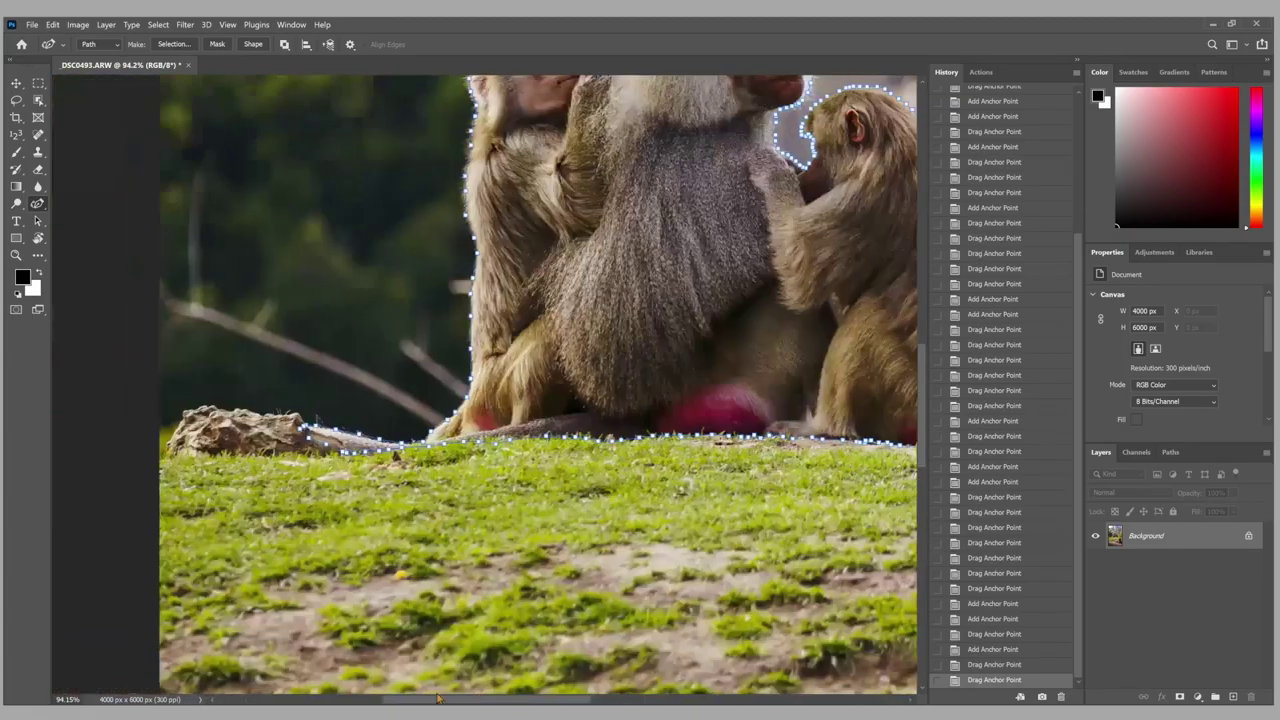
{"action": "scroll", "coordinate": [607, 566], "scroll_direction": "up", "scroll_amount": 4}
Add anchors along the grass line up to the pinecone.
{"action": "left_click_drag", "start_coordinate": [692, 573], "coordinate": [694, 572]}
{"action": "left_click", "coordinate": [790, 565]}
{"action": "scroll", "coordinate": [700, 560], "scroll_direction": "right", "scroll_amount": 3}
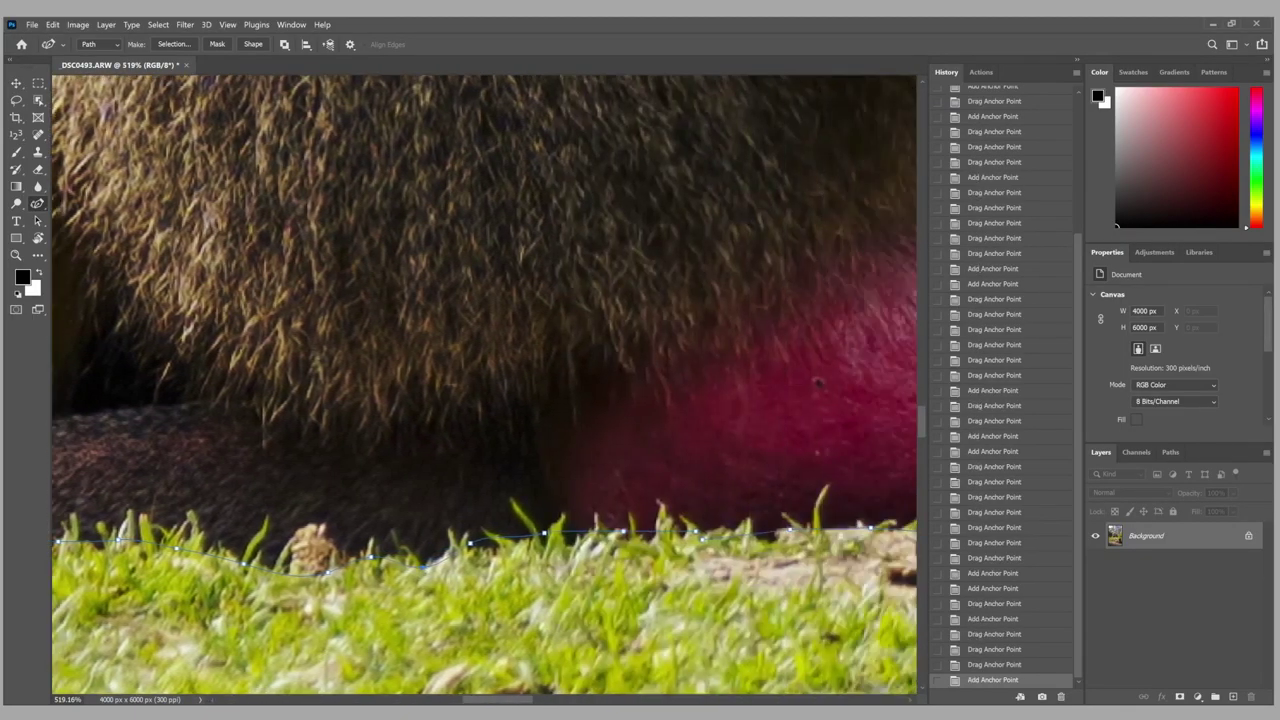
{"action": "left_click_drag", "start_coordinate": [546, 542], "coordinate": [546, 542]}
{"action": "left_click", "coordinate": [475, 552]}
{"action": "left_click_drag", "start_coordinate": [623, 531], "coordinate": [690, 538]}
{"action": "left_click", "coordinate": [573, 544]}
{"action": "left_click", "coordinate": [655, 537]}
{"action": "left_click", "coordinate": [765, 544]}
{"action": "left_click_drag", "start_coordinate": [790, 535], "coordinate": [788, 531]}
{"action": "scroll", "coordinate": [700, 545], "scroll_direction": "right", "scroll_amount": 3}
Continue adding and adjusting anchors along the grass tips.
{"action": "left_click_drag", "start_coordinate": [645, 545], "coordinate": [602, 549]}
{"action": "left_click", "coordinate": [600, 548]}
{"action": "left_click_drag", "start_coordinate": [457, 538], "coordinate": [361, 551]}
{"action": "left_click", "coordinate": [355, 548]}
{"action": "scroll", "coordinate": [360, 550], "scroll_direction": "left", "scroll_amount": 3}
{"action": "scroll", "coordinate": [733, 545], "scroll_direction": "left", "scroll_amount": 3}
{"action": "left_click_drag", "start_coordinate": [733, 546], "coordinate": [734, 548]}
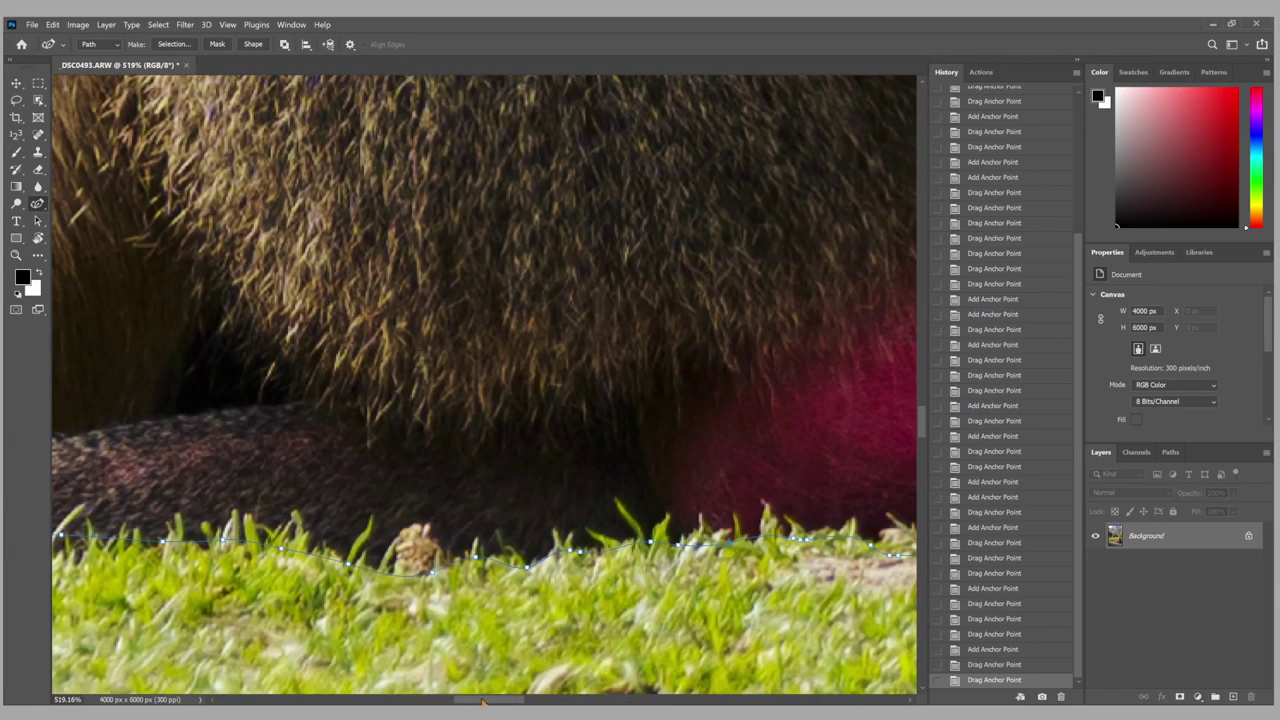
Adjust the ground-line curve near the leg and add an anchor there.
{"action": "scroll", "coordinate": [733, 548], "scroll_direction": "left", "scroll_amount": 3}
{"action": "left_click_drag", "start_coordinate": [466, 566], "coordinate": [467, 567]}
{"action": "left_click_drag", "start_coordinate": [570, 547], "coordinate": [572, 549]}
{"action": "left_click_drag", "start_coordinate": [572, 549], "coordinate": [574, 550]}
{"action": "left_click_drag", "start_coordinate": [574, 550], "coordinate": [604, 565]}
{"action": "scroll", "coordinate": [575, 550], "scroll_direction": "left", "scroll_amount": 3}
{"action": "left_click", "coordinate": [492, 578]}
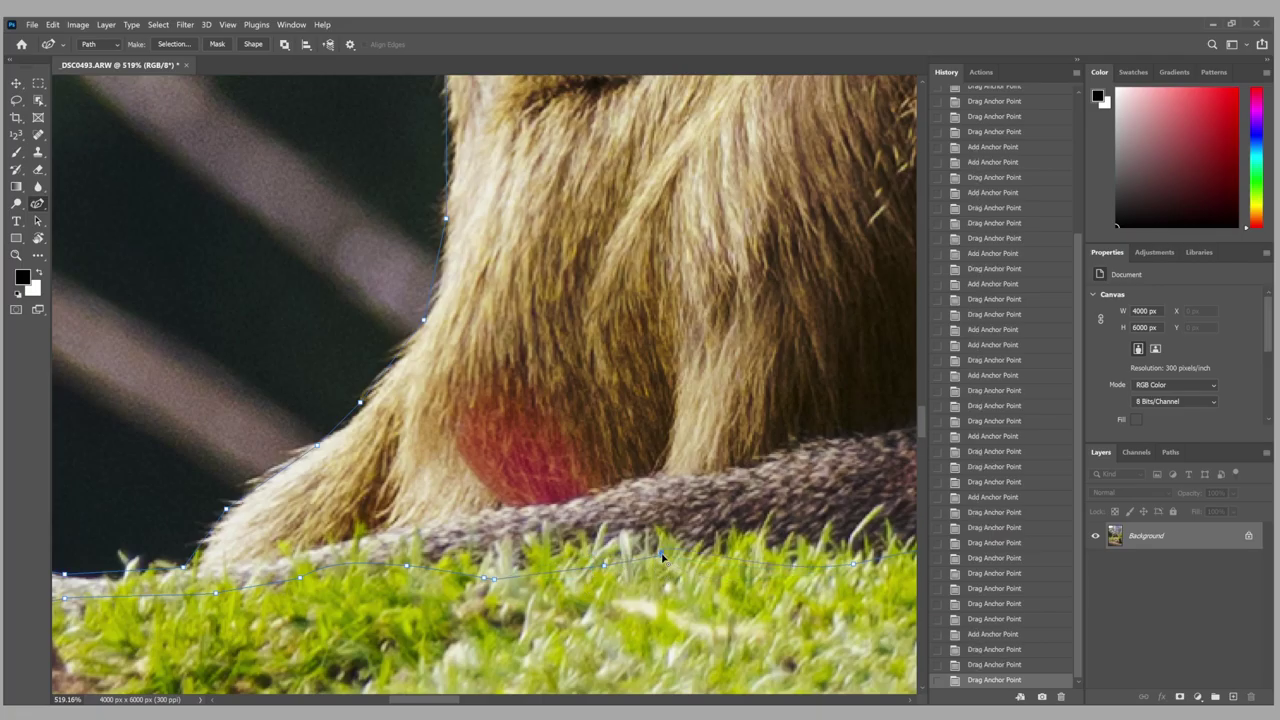
Fit the lower path onto the grass edge, beneath the tail and around the log.
{"action": "left_click_drag", "start_coordinate": [790, 566], "coordinate": [841, 571]}
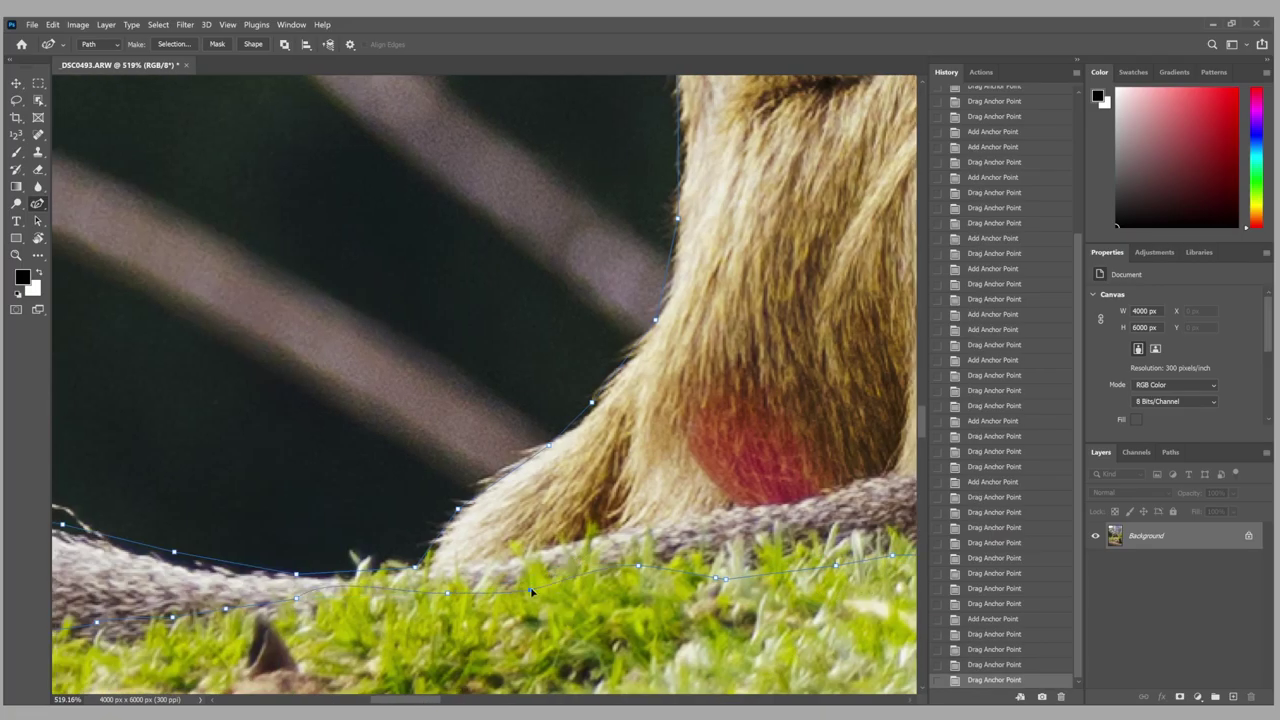
{"action": "left_click", "coordinate": [531, 592]}
{"action": "left_click", "coordinate": [364, 600]}
{"action": "scroll", "coordinate": [364, 600], "scroll_direction": "left", "scroll_amount": 5}
{"action": "left_click_drag", "start_coordinate": [504, 622], "coordinate": [500, 643]}
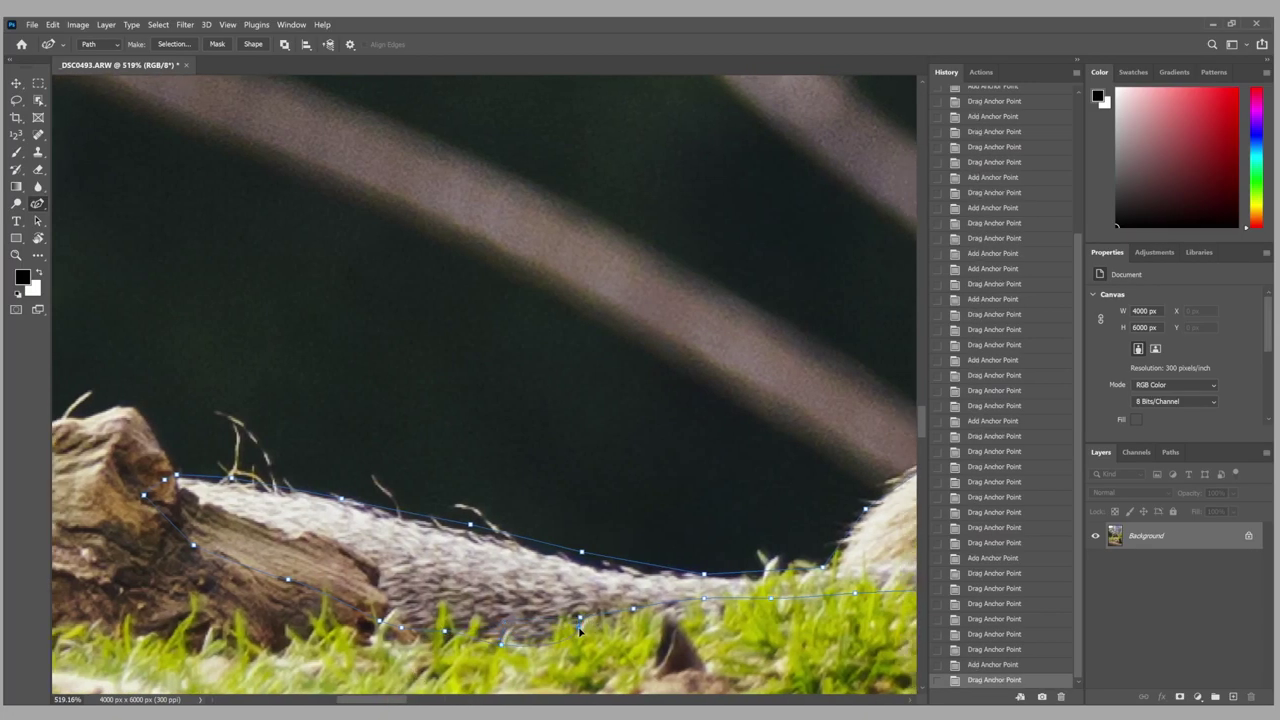
{"action": "left_click_drag", "start_coordinate": [580, 617], "coordinate": [638, 638]}
{"action": "left_click_drag", "start_coordinate": [704, 598], "coordinate": [713, 628]}
{"action": "left_click_drag", "start_coordinate": [771, 598], "coordinate": [772, 626]}
{"action": "left_click_drag", "start_coordinate": [582, 620], "coordinate": [540, 648]}
{"action": "left_click_drag", "start_coordinate": [445, 632], "coordinate": [385, 638]}
{"action": "left_click_drag", "start_coordinate": [380, 620], "coordinate": [360, 638]}
{"action": "left_click_drag", "start_coordinate": [288, 578], "coordinate": [220, 635]}
{"action": "left_click", "coordinate": [143, 548]}
{"action": "left_click_drag", "start_coordinate": [193, 545], "coordinate": [140, 542]}
Pull anchors onto the tail's upper fur edge and refine the curve at its end.
{"action": "left_click_drag", "start_coordinate": [470, 524], "coordinate": [468, 533]}
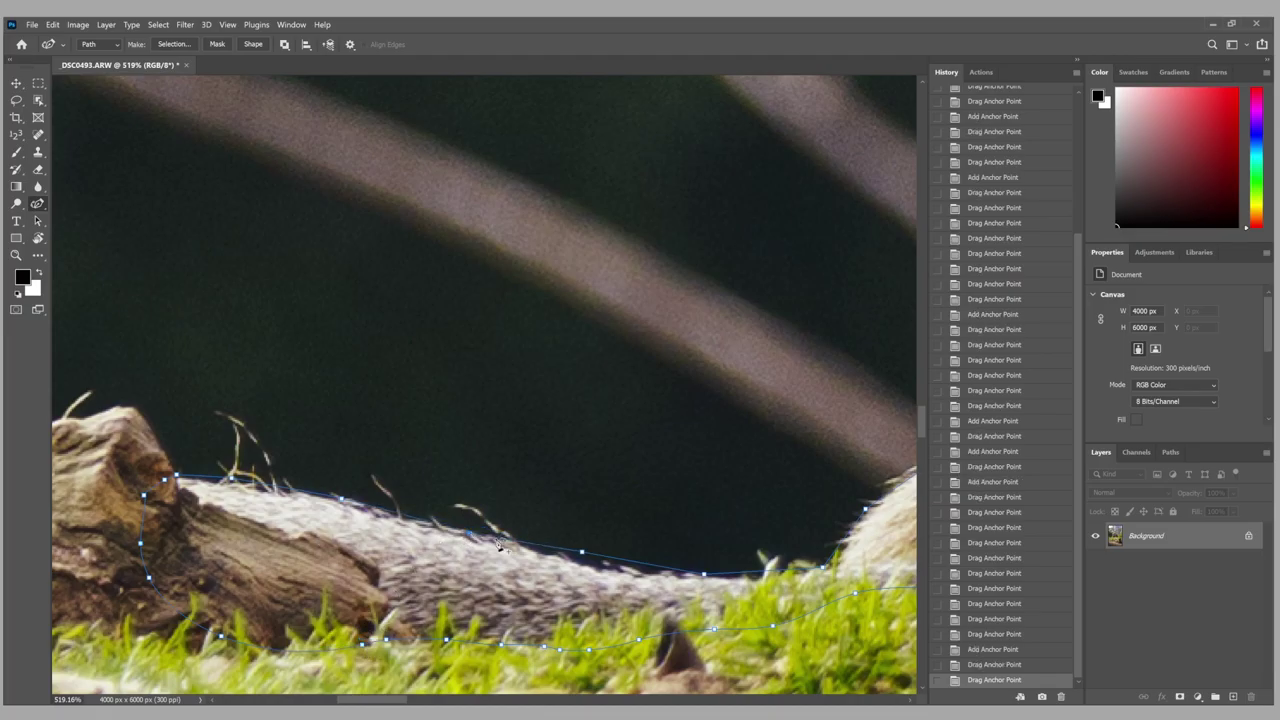
{"action": "left_click_drag", "start_coordinate": [581, 551], "coordinate": [580, 565]}
{"action": "left_click_drag", "start_coordinate": [704, 574], "coordinate": [755, 578]}
{"action": "left_click_drag", "start_coordinate": [176, 476], "coordinate": [231, 482]}
{"action": "left_click_drag", "start_coordinate": [342, 498], "coordinate": [340, 505]}
Move an anchor onto the baboon's leg edge and adjust the nearby anchors.
{"action": "left_click", "coordinate": [834, 565]}
{"action": "left_click_drag", "start_coordinate": [834, 565], "coordinate": [322, 552]}
{"action": "scroll", "coordinate": [443, 466], "scroll_direction": "up", "scroll_amount": 1}
{"action": "left_click_drag", "start_coordinate": [537, 260], "coordinate": [544, 263]}
{"action": "left_click_drag", "start_coordinate": [514, 362], "coordinate": [523, 365]}
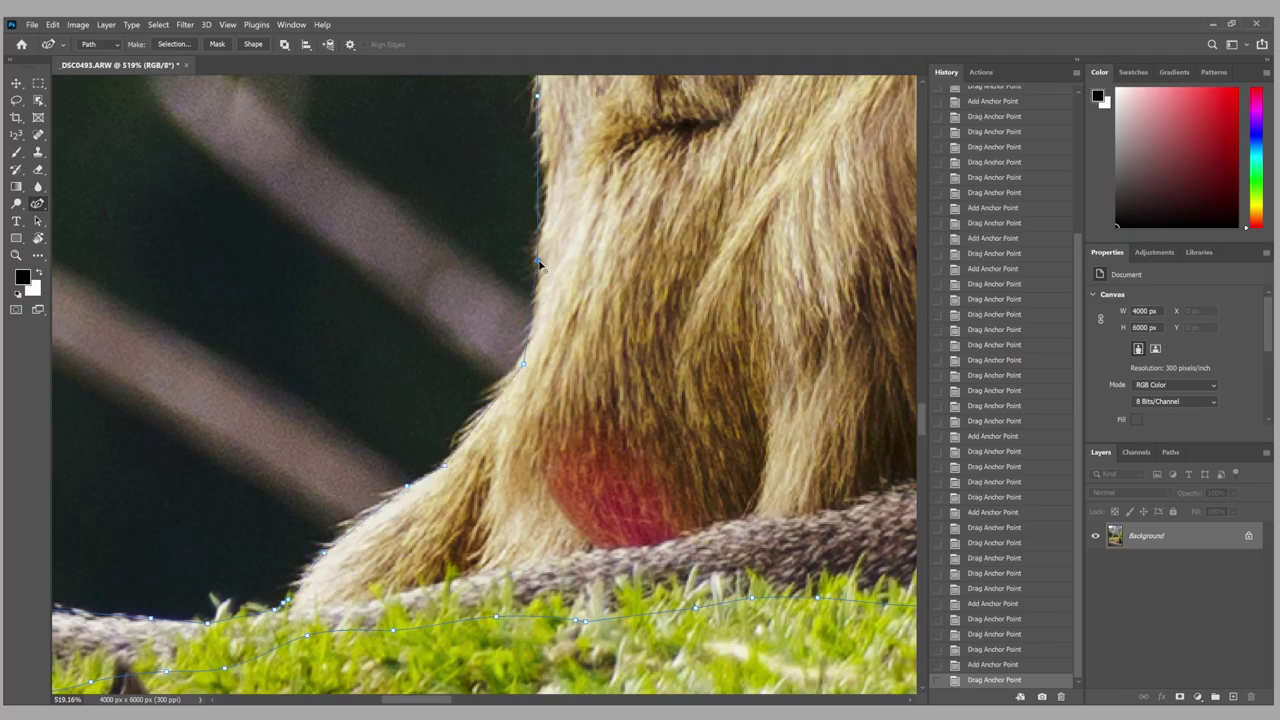
{"action": "scroll", "coordinate": [566, 330], "scroll_direction": "up", "scroll_amount": 4}
{"action": "left_click_drag", "start_coordinate": [547, 320], "coordinate": [546, 323]}
Add and adjust anchors up the young baboon's side fur edge.
{"action": "left_click", "coordinate": [544, 460]}
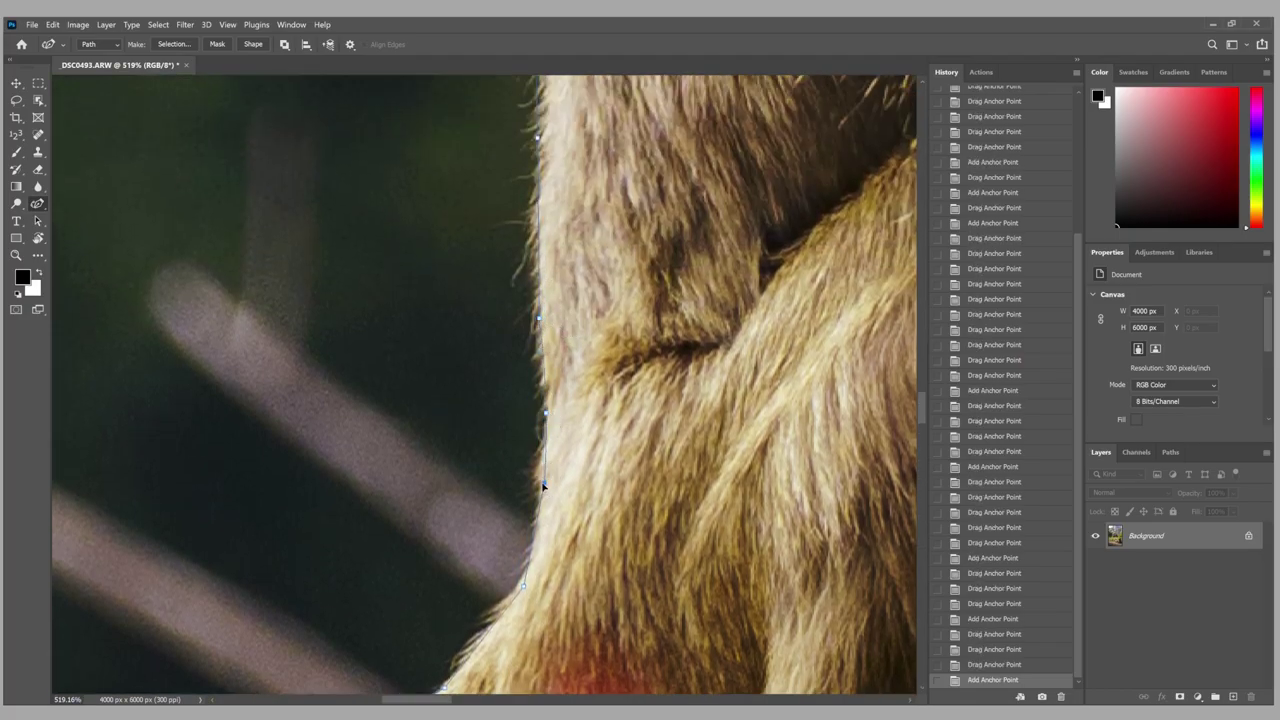
{"action": "left_click_drag", "start_coordinate": [540, 486], "coordinate": [536, 500]}
{"action": "scroll", "coordinate": [536, 402], "scroll_direction": "up", "scroll_amount": 4}
{"action": "left_click", "coordinate": [536, 402]}
{"action": "left_click_drag", "start_coordinate": [536, 402], "coordinate": [538, 408]}
{"action": "scroll", "coordinate": [545, 300], "scroll_direction": "up", "scroll_amount": 2}
{"action": "left_click_drag", "start_coordinate": [552, 305], "coordinate": [545, 255]}
{"action": "scroll", "coordinate": [555, 320], "scroll_direction": "up", "scroll_amount": 2}
{"action": "left_click", "coordinate": [562, 332]}
Add anchors near the ear's fur and along the head's fur edge.
{"action": "scroll", "coordinate": [560, 332], "scroll_direction": "up", "scroll_amount": 1}
{"action": "scroll", "coordinate": [544, 350], "scroll_direction": "up", "scroll_amount": 2}
{"action": "scroll", "coordinate": [523, 314], "scroll_direction": "up", "scroll_amount": 3}
{"action": "left_click", "coordinate": [531, 294]}
{"action": "scroll", "coordinate": [531, 294], "scroll_direction": "up", "scroll_amount": 2}
{"action": "scroll", "coordinate": [560, 300], "scroll_direction": "down", "scroll_amount": 3}
{"action": "left_click", "coordinate": [623, 380]}
{"action": "scroll", "coordinate": [636, 515], "scroll_direction": "down", "scroll_amount": 2}
{"action": "scroll", "coordinate": [636, 515], "scroll_direction": "down", "scroll_amount": 3}
Check the traced path around the baboons and load it as a selection.
{"action": "key", "text": "i"}
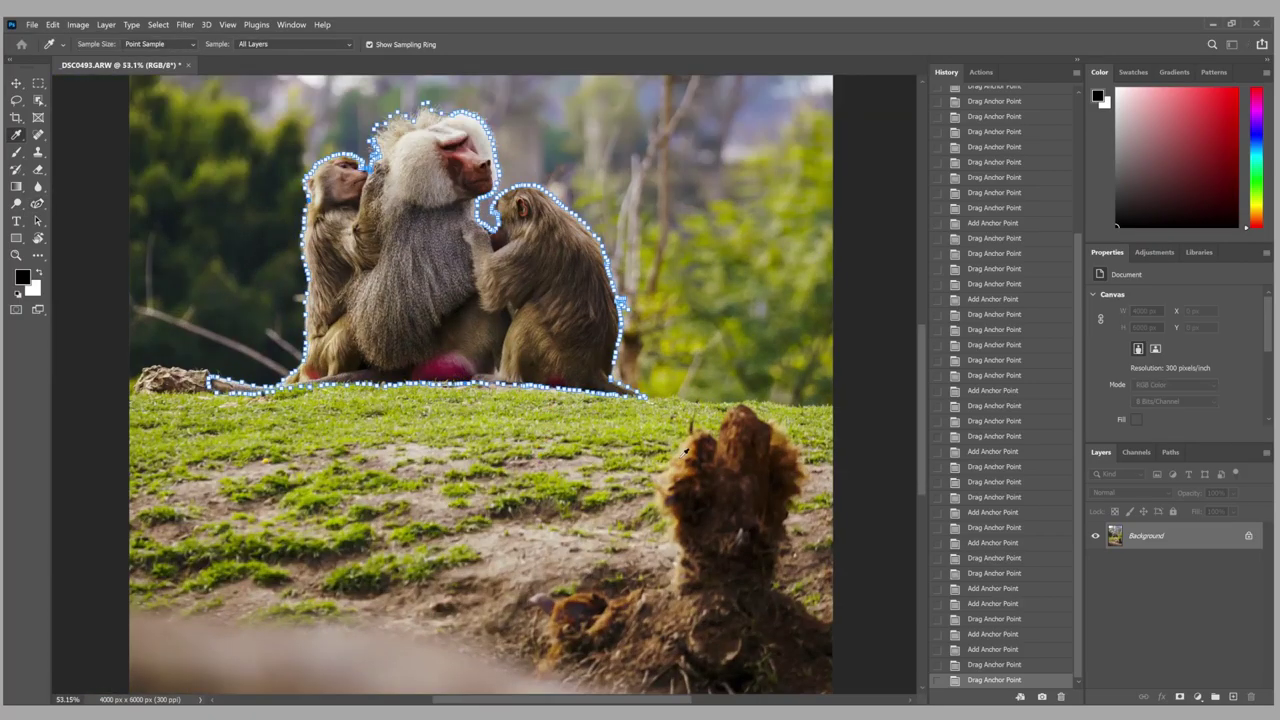
{"action": "key", "text": "ctrl+d"}
{"action": "key", "text": "ctrl+z"}
{"action": "scroll", "coordinate": [520, 277], "scroll_direction": "up", "scroll_amount": 4}
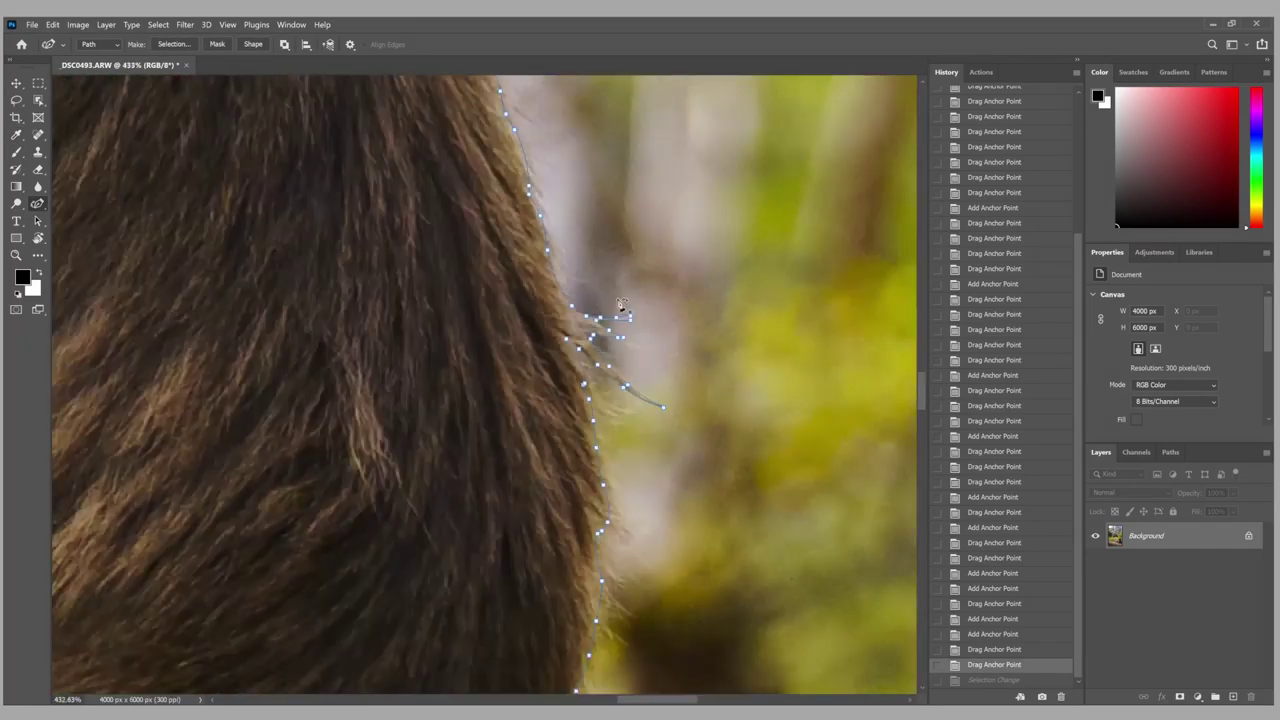
{"action": "scroll", "coordinate": [549, 376], "scroll_direction": "down", "scroll_amount": 5}
{"action": "key", "text": "p"}
{"action": "key", "text": "ctrl+shift+z"}
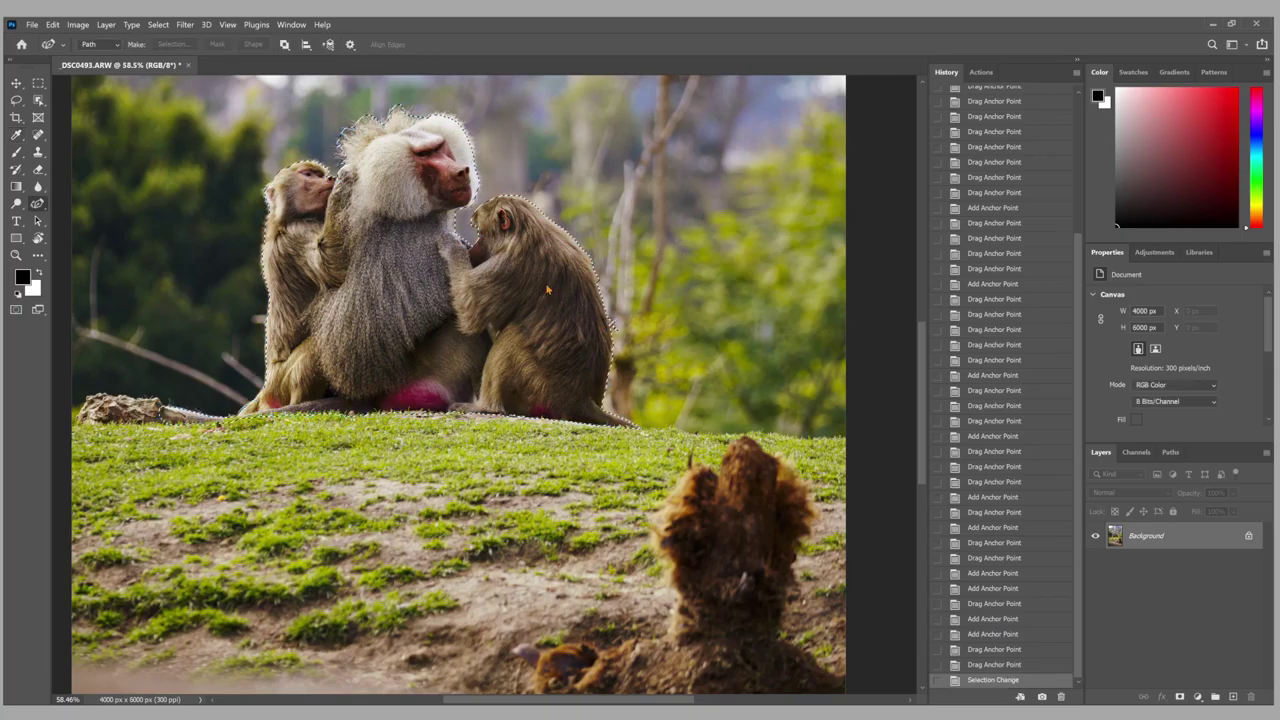
Copy the selected baboons onto Layer 1 and add a black fill above Background.
{"action": "left_click", "coordinate": [1233, 697]}
{"action": "key", "text": "ctrl+z"}
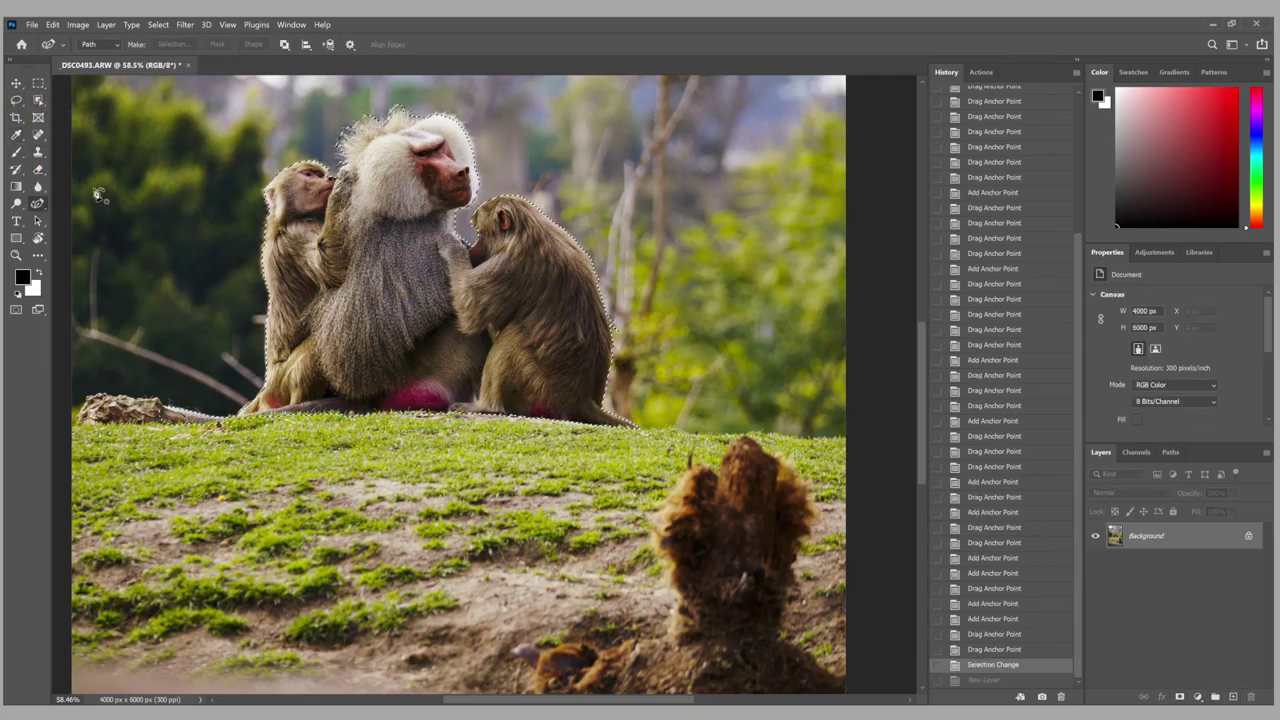
{"action": "key", "text": "v"}
{"action": "left_click", "coordinate": [37, 84]}
{"action": "key", "text": "ctrl+j"}
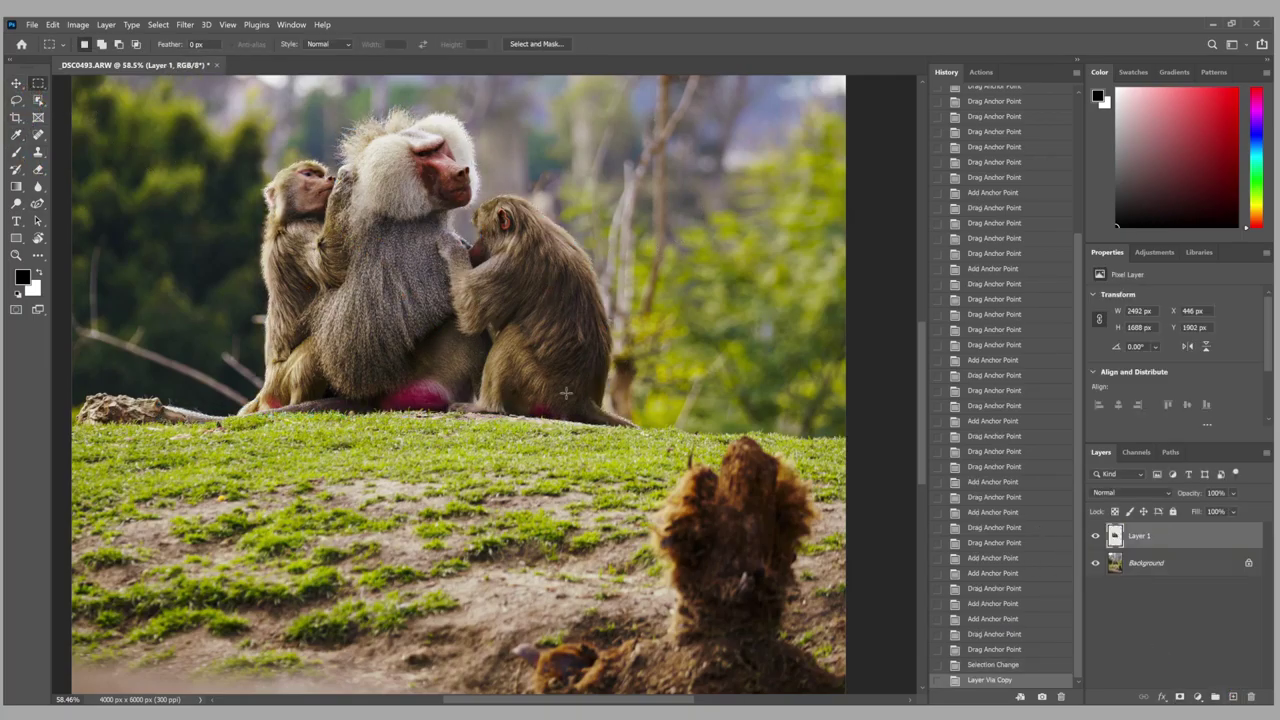
{"action": "left_click", "coordinate": [1153, 568]}
{"action": "key", "text": "c"}
Crop the canvas tightly around the baboons and add a new empty Layer 2.
{"action": "key", "text": "ctrl+0"}
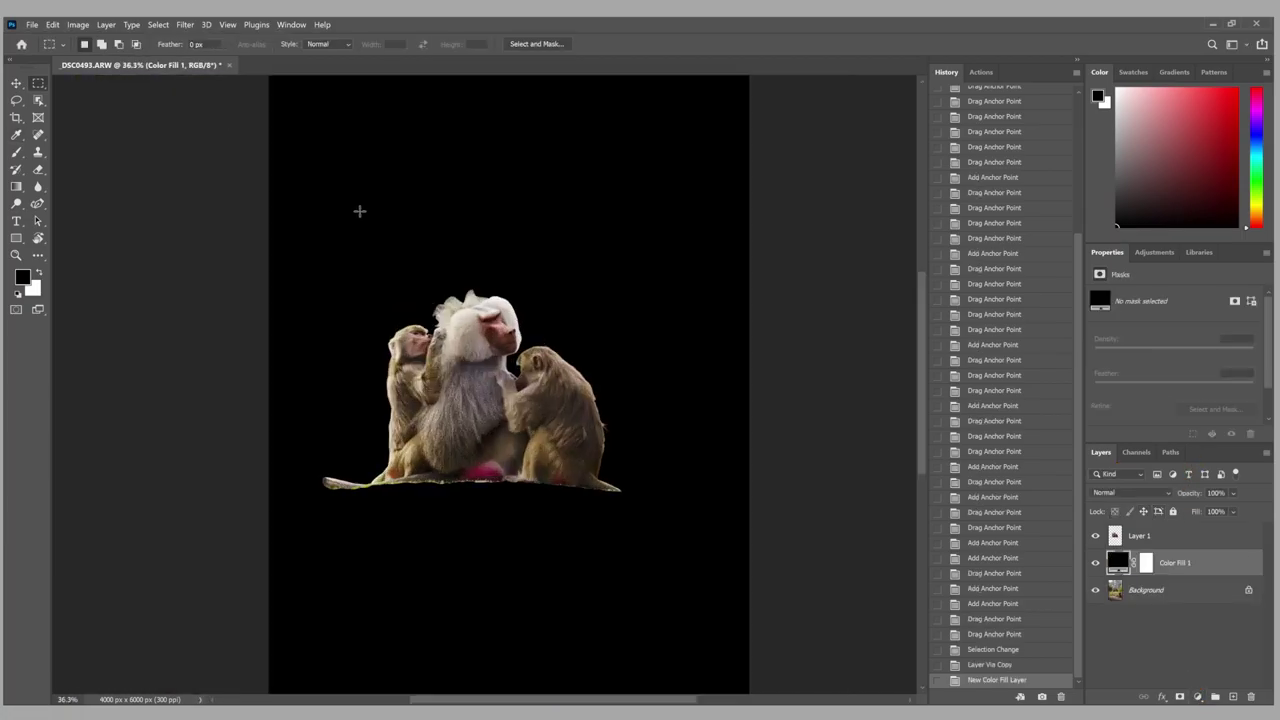
{"action": "left_click_drag", "start_coordinate": [450, 350], "coordinate": [403, 277]}
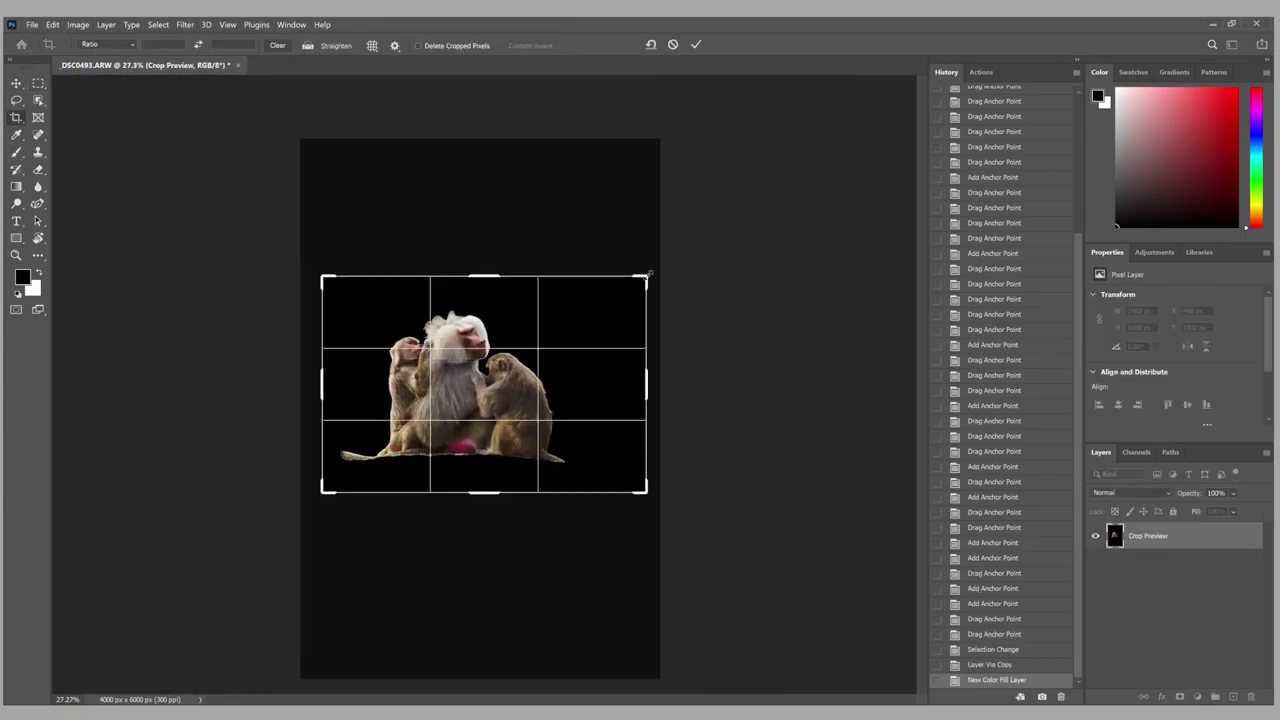
{"action": "key", "text": "Return"}
{"action": "key", "text": "ctrl+shift+alt+n"}
{"action": "scroll", "coordinate": [448, 421], "scroll_direction": "up", "scroll_amount": 10}
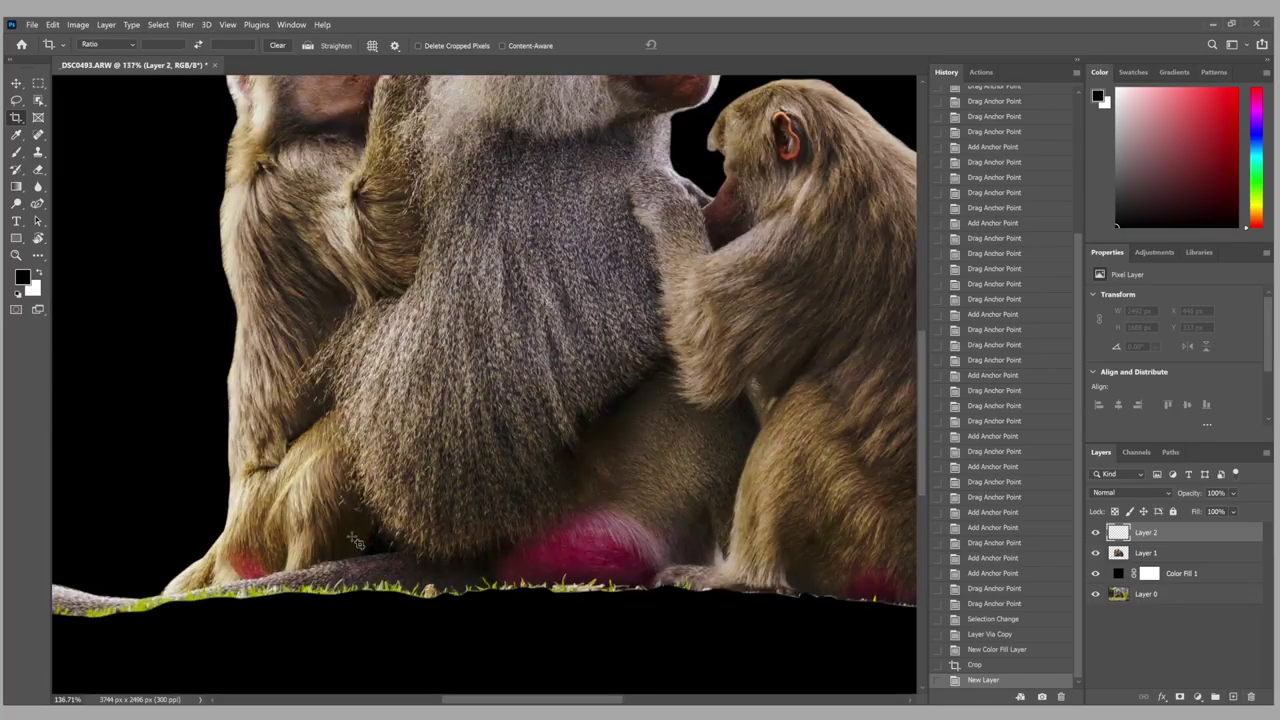
Try a smaller-brush clone stroke over the ground-line grass, then undo the attempt.
{"action": "left_click", "coordinate": [38, 151]}
{"action": "scroll", "coordinate": [331, 451], "scroll_direction": "up", "scroll_amount": 5}
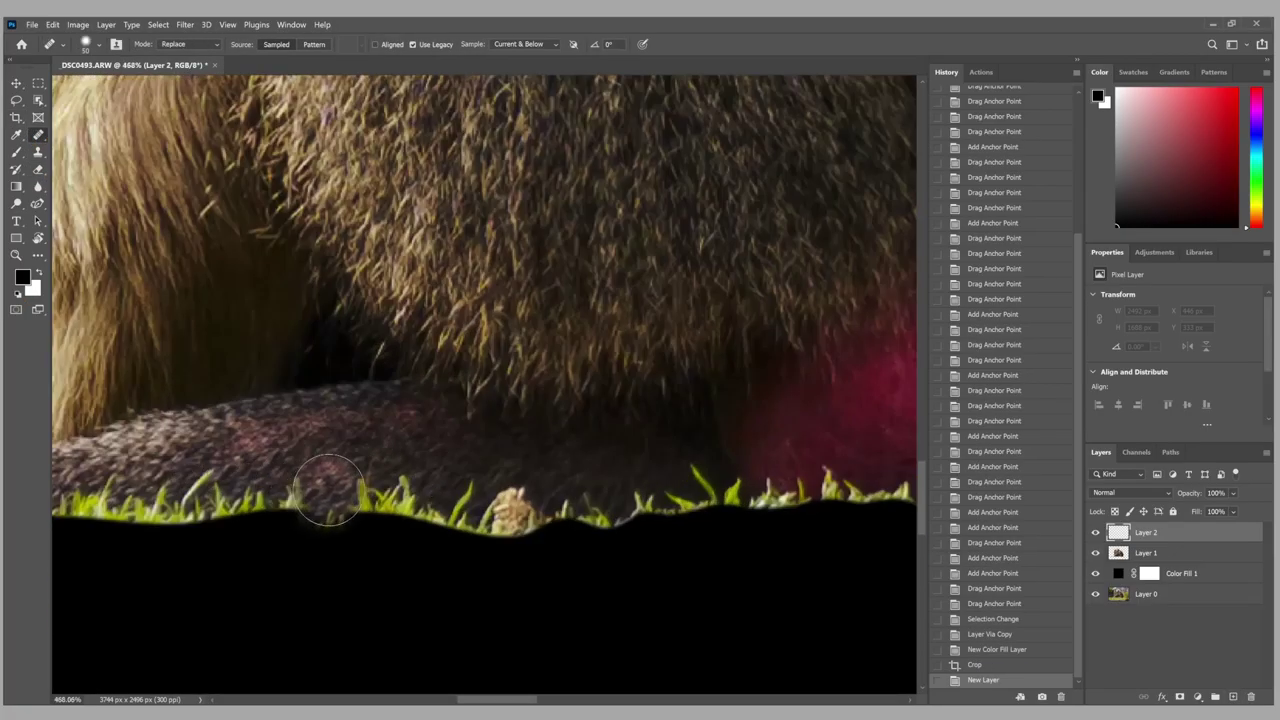
{"action": "key", "text": "bracketleft"}
{"action": "key", "text": "bracketleft"}
{"action": "key", "text": "bracketleft"}
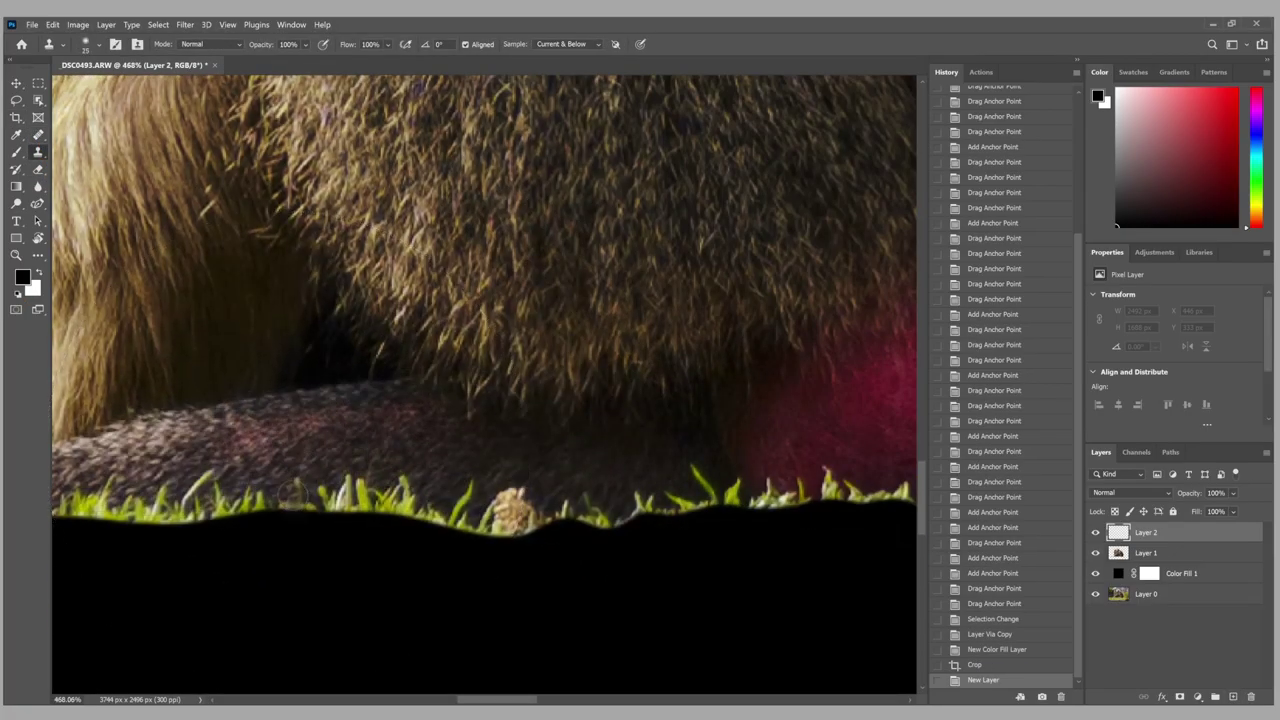
{"action": "mouse_move", "coordinate": [304, 496]}
{"action": "left_mouse_down"}
{"action": "mouse_move", "coordinate": [445, 490]}
{"action": "mouse_move", "coordinate": [498, 524]}
{"action": "mouse_move", "coordinate": [469, 489]}
{"action": "mouse_move", "coordinate": [628, 517]}
{"action": "mouse_move", "coordinate": [693, 490]}
{"action": "left_mouse_up"}
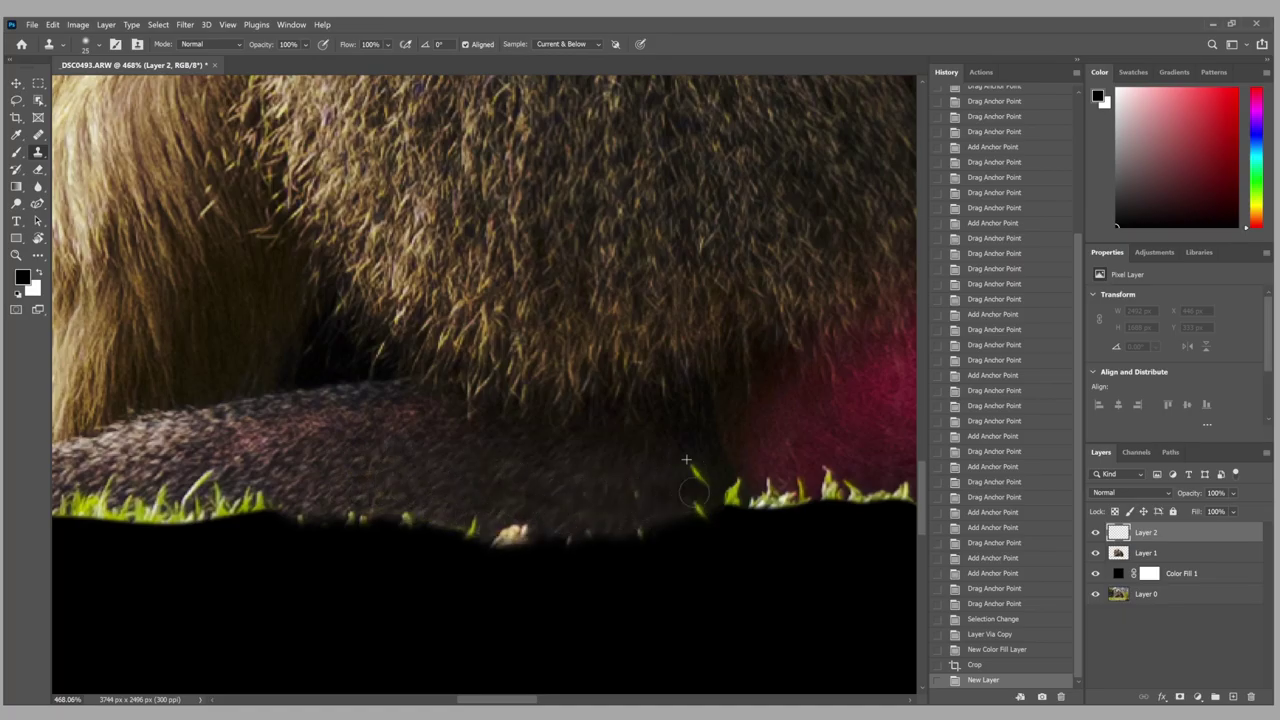
{"action": "key", "text": "e"}
{"action": "left_click", "coordinate": [689, 543]}
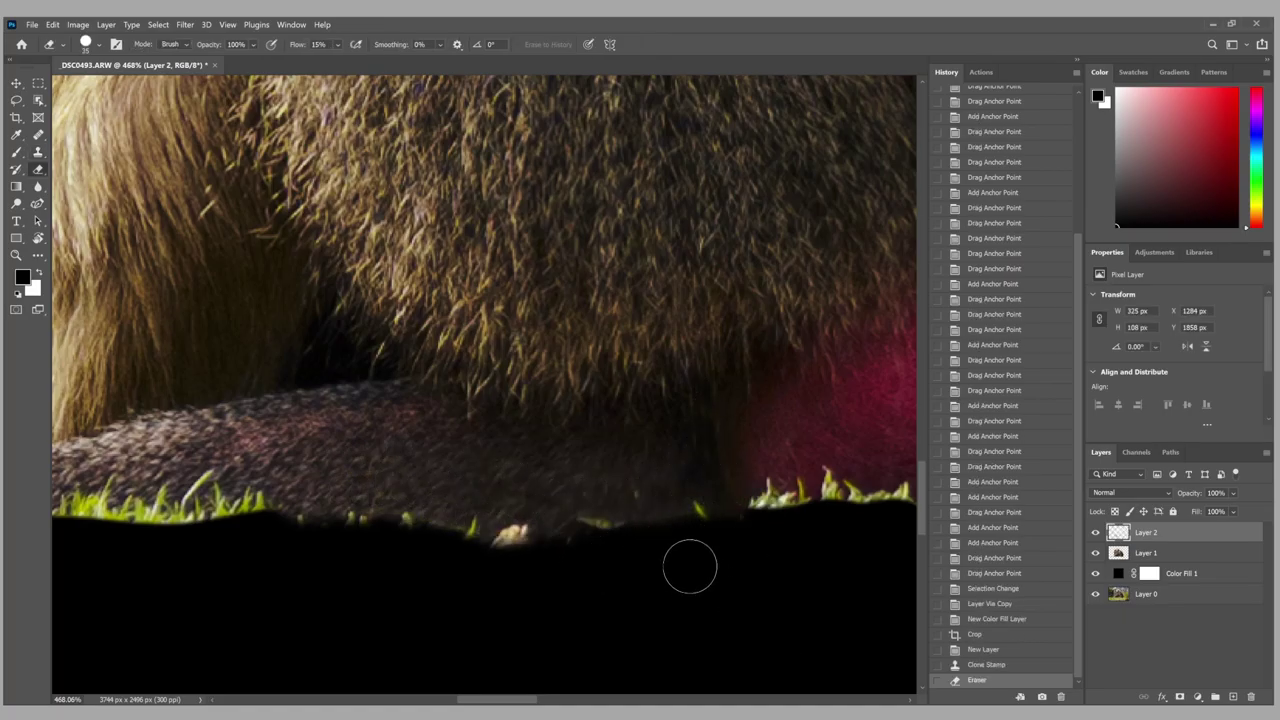
{"action": "key", "text": "ctrl+z"}
{"action": "key", "text": "ctrl+z"}
{"action": "key", "text": "ctrl+0"}
Select the baboon group with Object Selection on the baboon layer.
{"action": "key", "text": "w"}
{"action": "left_click_drag", "start_coordinate": [237, 206], "coordinate": [894, 606]}
{"action": "key", "text": "alt+bracketleft"}
{"action": "left_click", "coordinate": [718, 571]}
{"action": "scroll", "coordinate": [423, 555], "scroll_direction": "up", "scroll_amount": 8}
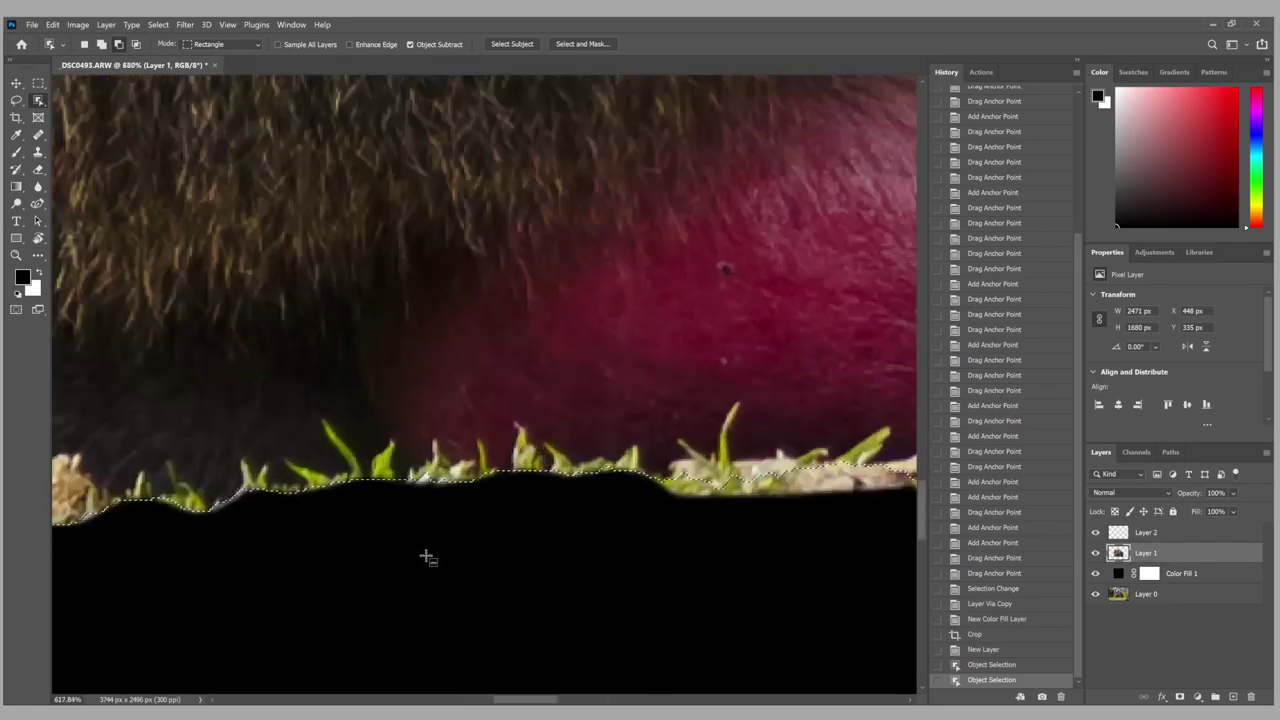
{"action": "scroll", "coordinate": [423, 550], "scroll_direction": "down", "scroll_amount": 8}
{"action": "key", "text": "ctrl+d"}
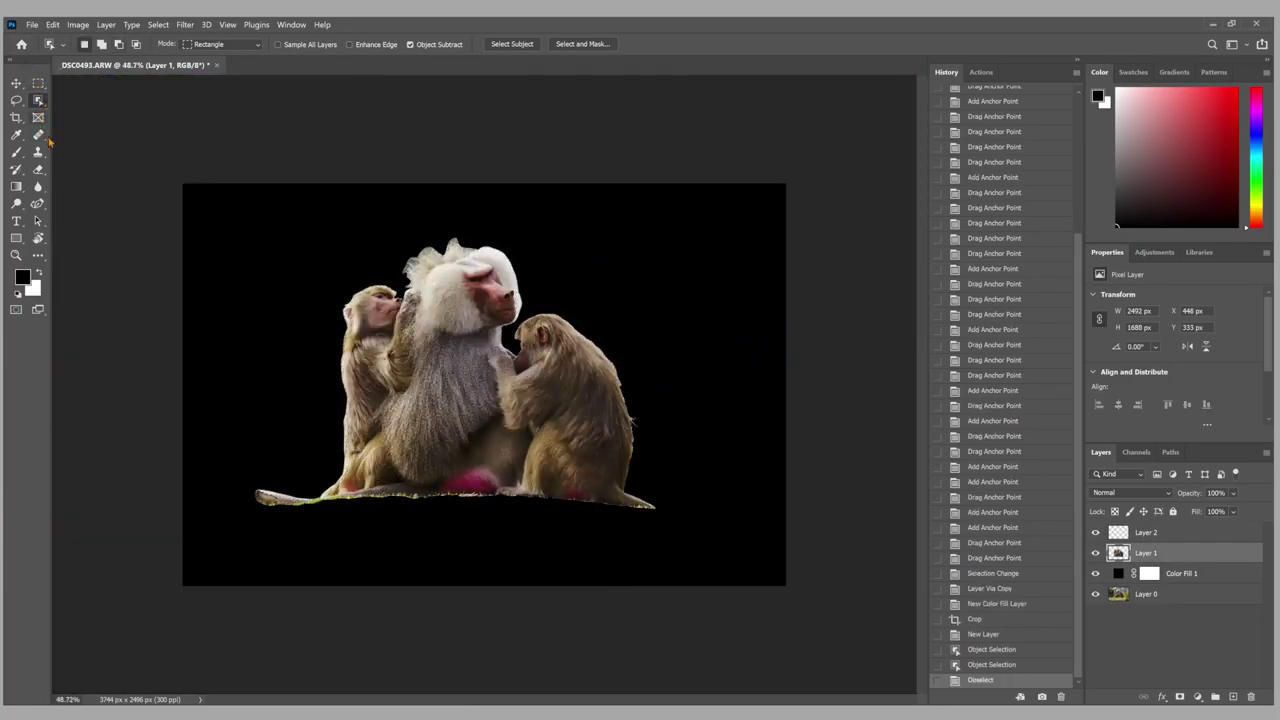
{"action": "scroll", "coordinate": [405, 495], "scroll_direction": "up", "scroll_amount": 5}
{"action": "scroll", "coordinate": [300, 331], "scroll_direction": "down", "scroll_amount": 5}
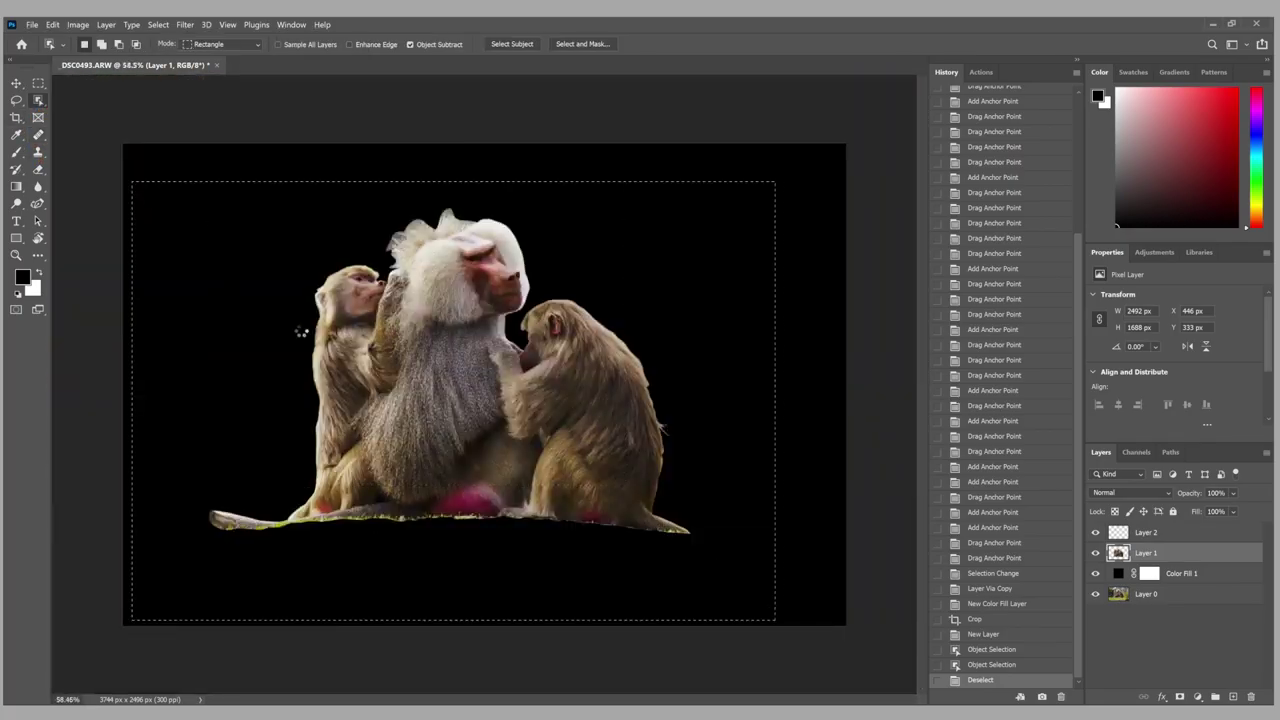
{"action": "left_click", "coordinate": [300, 331]}
{"action": "scroll", "coordinate": [305, 470], "scroll_direction": "up", "scroll_amount": 8}
Clone fur over the grass tips along the baboons' bottom edge.
{"action": "key", "text": "s"}
{"action": "mouse_move", "coordinate": [305, 470]}
{"action": "left_mouse_down"}
{"action": "mouse_move", "coordinate": [486, 490]}
{"action": "mouse_move", "coordinate": [394, 476]}
{"action": "mouse_move", "coordinate": [585, 438]}
{"action": "mouse_move", "coordinate": [631, 458]}
{"action": "mouse_move", "coordinate": [640, 445]}
{"action": "mouse_move", "coordinate": [701, 442]}
{"action": "mouse_move", "coordinate": [679, 442]}
{"action": "mouse_move", "coordinate": [715, 452]}
{"action": "left_mouse_up"}
{"action": "key", "text": "ctrl+h"}
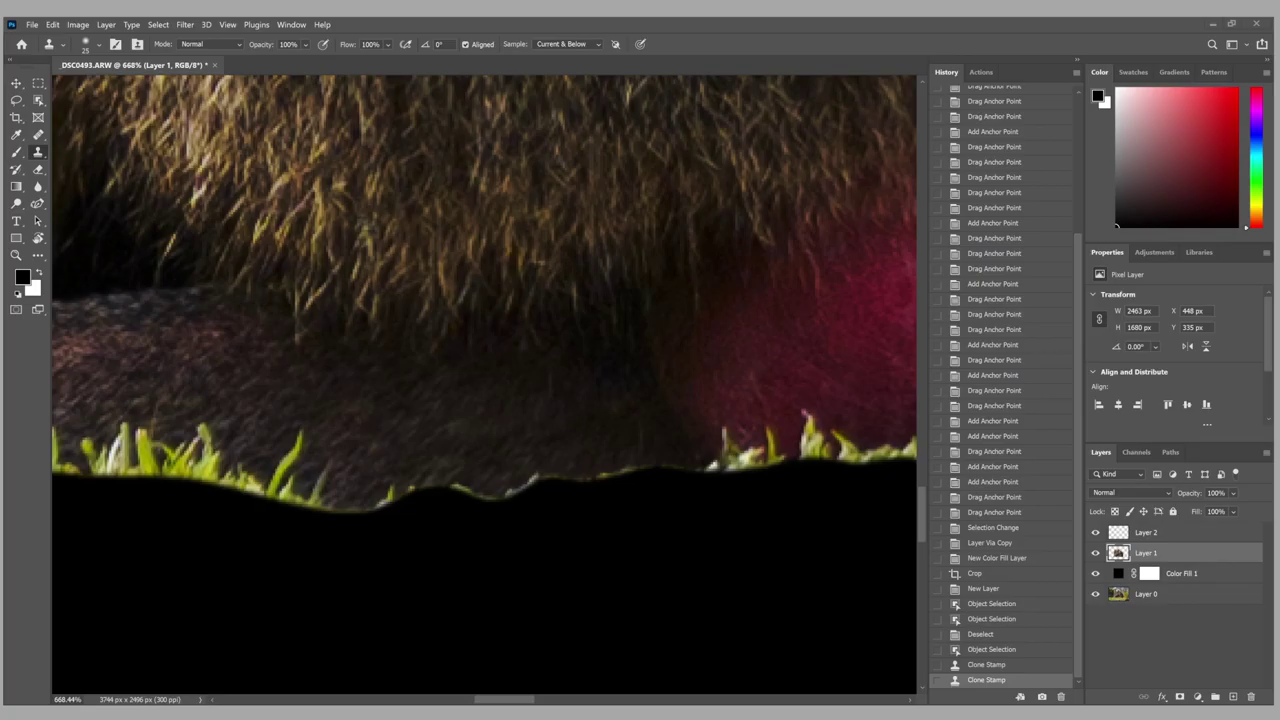
{"action": "scroll", "coordinate": [485, 300], "scroll_direction": "right", "scroll_amount": 5}
{"action": "mouse_move", "coordinate": [340, 445]}
{"action": "left_mouse_down"}
{"action": "mouse_move", "coordinate": [400, 428]}
{"action": "mouse_move", "coordinate": [394, 437]}
{"action": "mouse_move", "coordinate": [652, 467]}
{"action": "mouse_move", "coordinate": [860, 455]}
{"action": "left_mouse_up"}
{"action": "scroll", "coordinate": [600, 440], "scroll_direction": "right", "scroll_amount": 10}
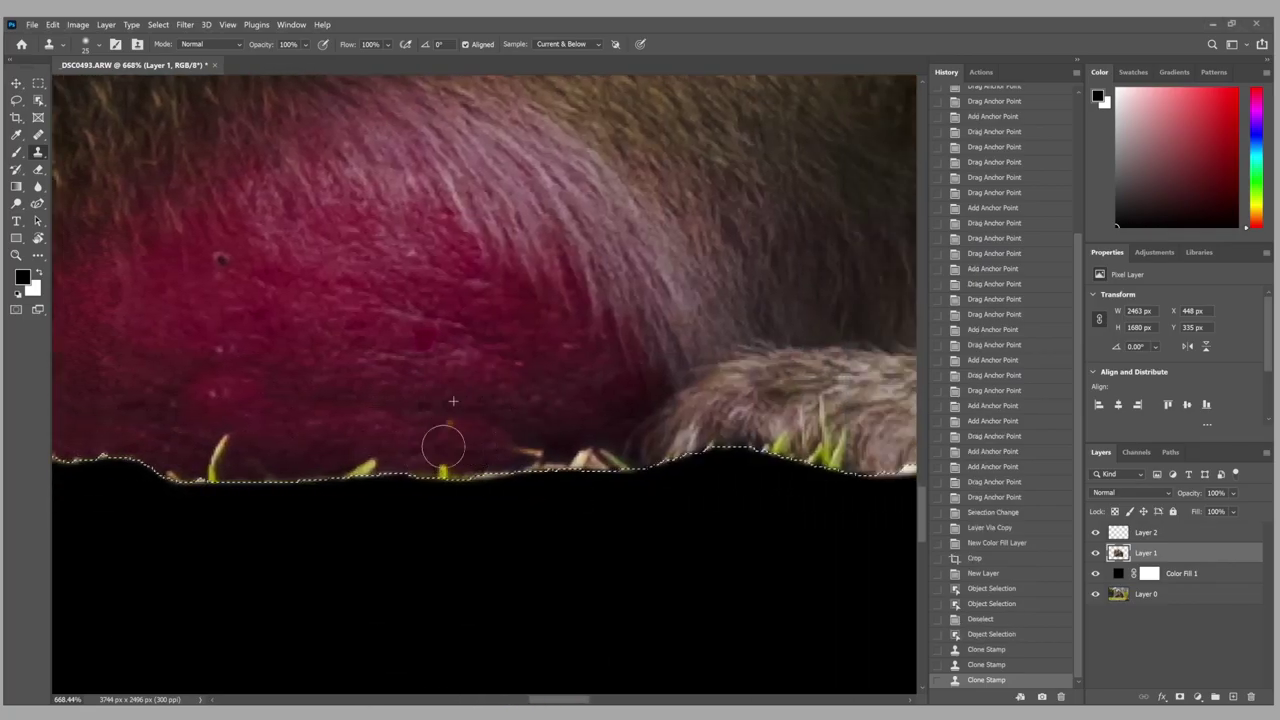
{"action": "left_click_drag", "start_coordinate": [443, 443], "coordinate": [470, 455]}
{"action": "mouse_move", "coordinate": [598, 428]}
{"action": "left_mouse_down"}
{"action": "mouse_move", "coordinate": [592, 459]}
{"action": "mouse_move", "coordinate": [623, 449]}
{"action": "left_mouse_up"}
{"action": "scroll", "coordinate": [610, 470], "scroll_direction": "up", "scroll_amount": 2}
{"action": "left_click_drag", "start_coordinate": [591, 494], "coordinate": [523, 471]}
{"action": "scroll", "coordinate": [435, 434], "scroll_direction": "down", "scroll_amount": 1}
Clone away the remaining yellow grass blades, undoing stray strokes.
{"action": "left_click_drag", "start_coordinate": [435, 434], "coordinate": [485, 440]}
{"action": "left_click_drag", "start_coordinate": [405, 432], "coordinate": [370, 440]}
{"action": "mouse_move", "coordinate": [232, 410]}
{"action": "left_mouse_down"}
{"action": "mouse_move", "coordinate": [300, 407]}
{"action": "mouse_move", "coordinate": [229, 403]}
{"action": "mouse_move", "coordinate": [212, 435]}
{"action": "mouse_move", "coordinate": [157, 437]}
{"action": "mouse_move", "coordinate": [229, 406]}
{"action": "mouse_move", "coordinate": [226, 444]}
{"action": "mouse_move", "coordinate": [232, 403]}
{"action": "mouse_move", "coordinate": [224, 440]}
{"action": "left_mouse_up"}
{"action": "key", "text": "ctrl+z"}
{"action": "key", "text": "ctrl+z"}
{"action": "left_click", "coordinate": [187, 437]}
{"action": "key", "text": "ctrl+z"}
{"action": "scroll", "coordinate": [280, 509], "scroll_direction": "down", "scroll_amount": 5}
{"action": "scroll", "coordinate": [280, 509], "scroll_direction": "up", "scroll_amount": 2}
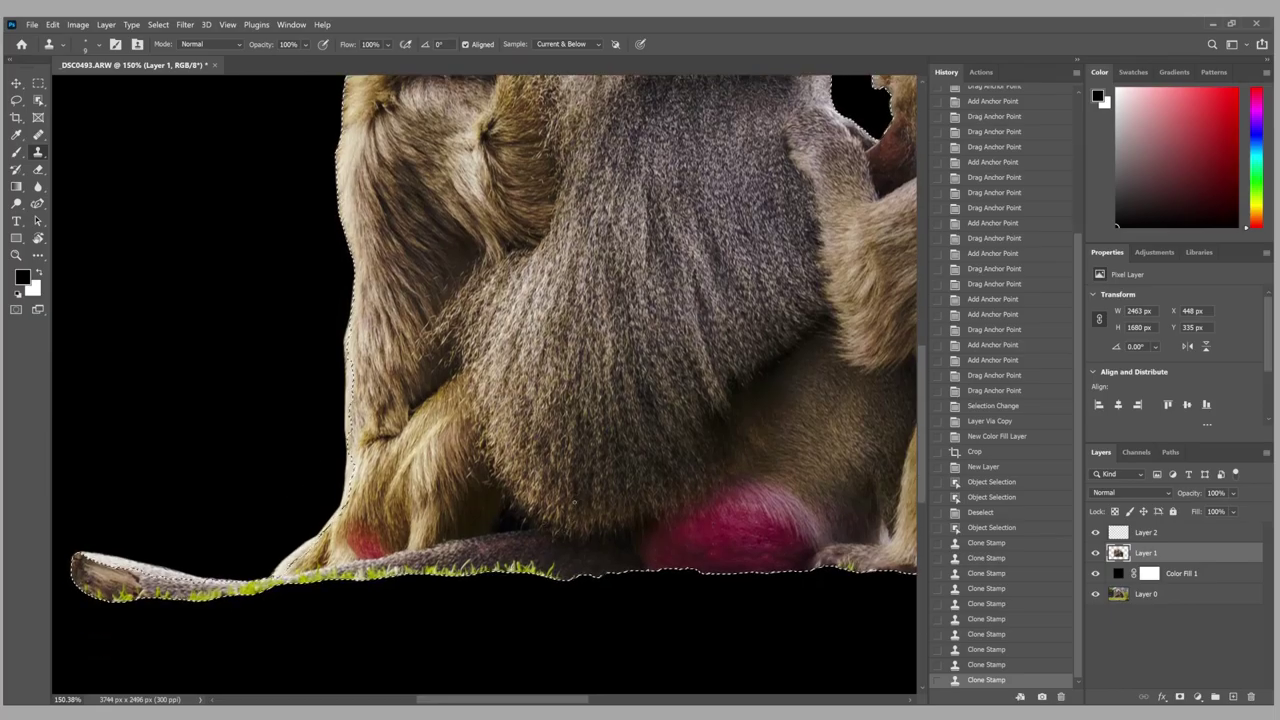
With the baboon selection reloaded, clone skin and dark fur over edge grass below the pink patch.
{"action": "left_click", "coordinate": [1118, 553], "text": "ctrl"}
{"action": "scroll", "coordinate": [777, 537], "scroll_direction": "up", "scroll_amount": 5}
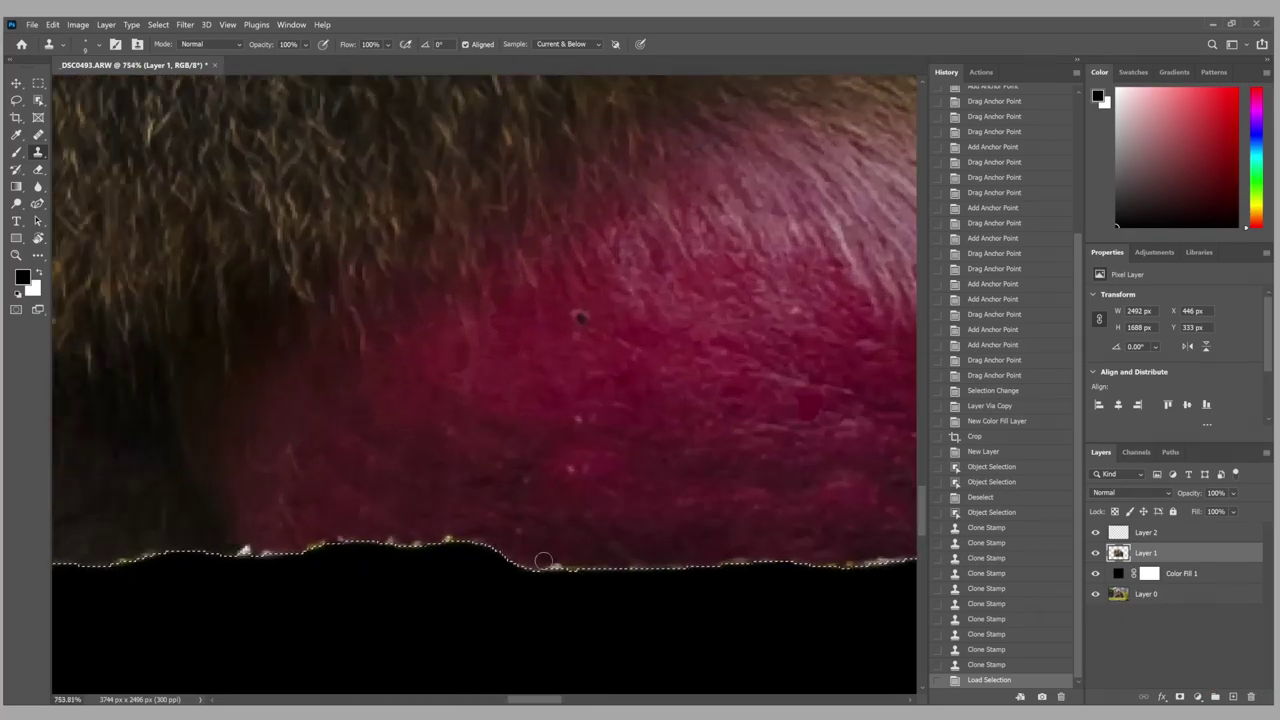
{"action": "mouse_move", "coordinate": [543, 561]}
{"action": "left_mouse_down"}
{"action": "mouse_move", "coordinate": [740, 566]}
{"action": "mouse_move", "coordinate": [603, 581]}
{"action": "left_mouse_up"}
{"action": "scroll", "coordinate": [697, 555], "scroll_direction": "right", "scroll_amount": 5}
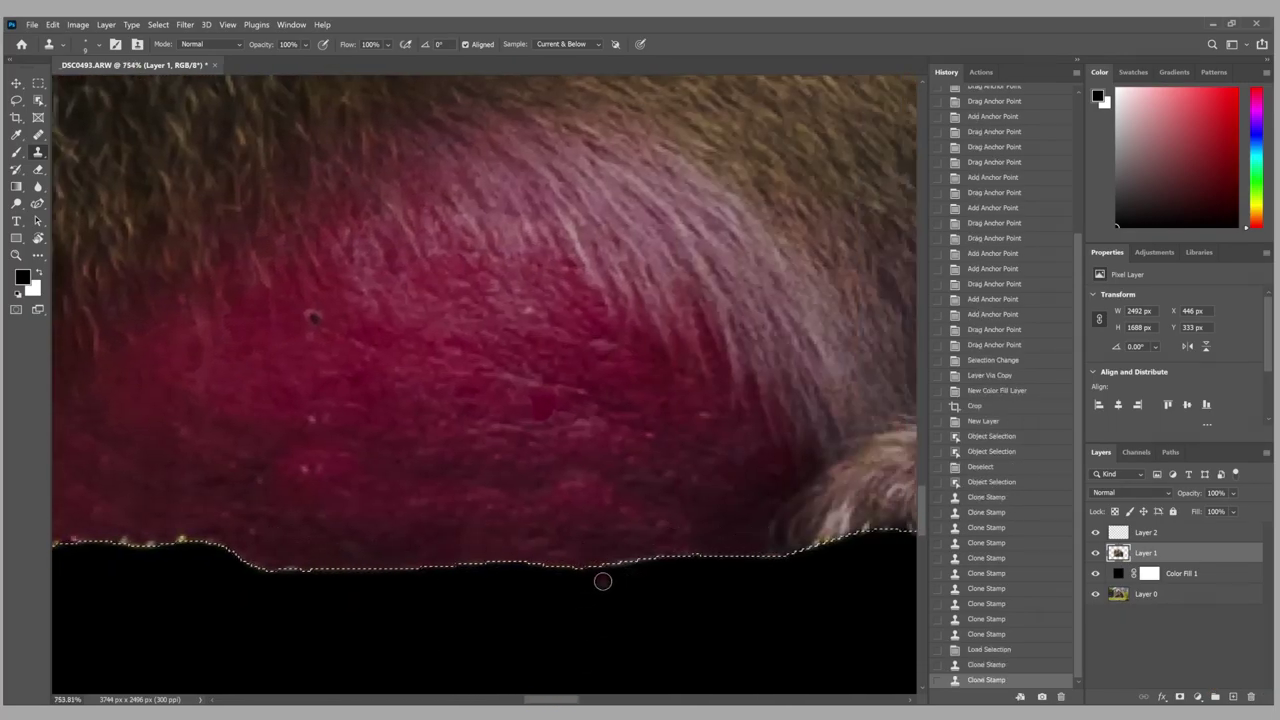
{"action": "key", "text": "ctrl+d"}
{"action": "key", "text": "ctrl+z"}
{"action": "scroll", "coordinate": [421, 540], "scroll_direction": "left", "scroll_amount": 8}
{"action": "left_click_drag", "start_coordinate": [421, 540], "coordinate": [503, 547]}
{"action": "left_click_drag", "start_coordinate": [613, 545], "coordinate": [685, 552]}
{"action": "left_click", "coordinate": [708, 564]}
{"action": "scroll", "coordinate": [708, 564], "scroll_direction": "left", "scroll_amount": 7}
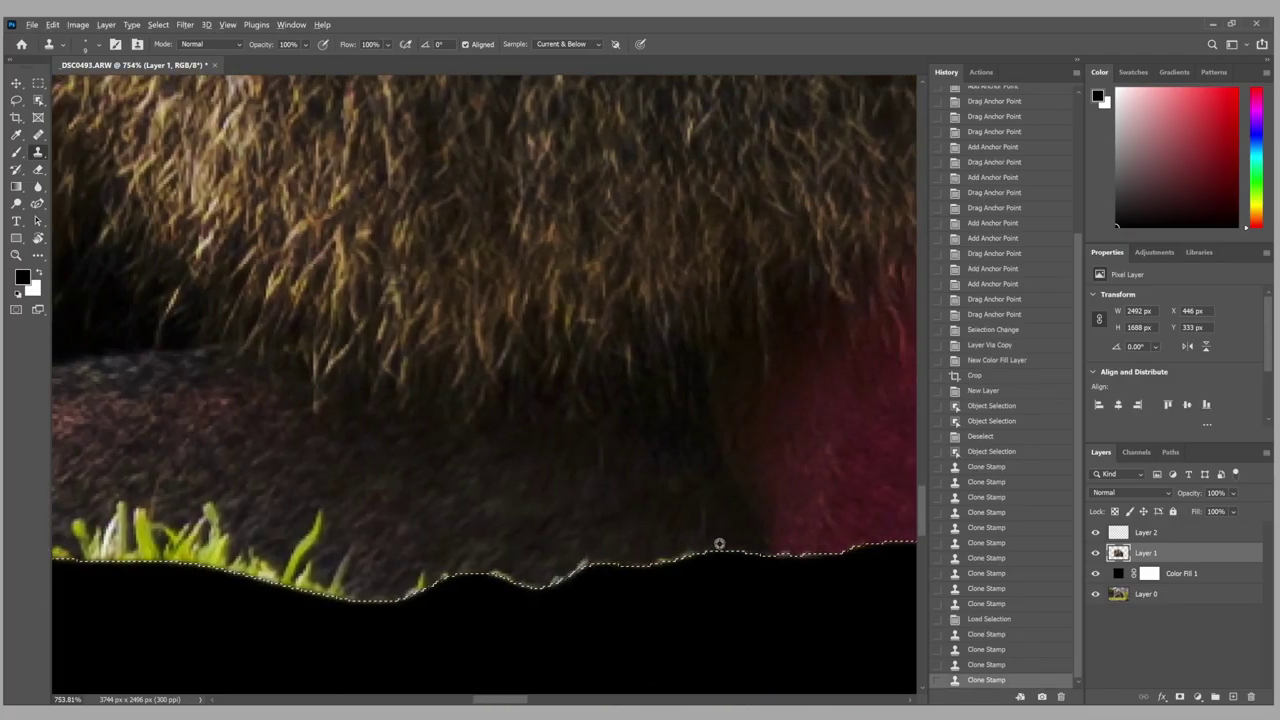
{"action": "mouse_move", "coordinate": [367, 597]}
{"action": "left_mouse_down"}
{"action": "mouse_move", "coordinate": [340, 578]}
{"action": "mouse_move", "coordinate": [355, 590]}
{"action": "mouse_move", "coordinate": [340, 560]}
{"action": "mouse_move", "coordinate": [431, 560]}
{"action": "mouse_move", "coordinate": [328, 590]}
{"action": "mouse_move", "coordinate": [303, 545]}
{"action": "mouse_move", "coordinate": [320, 535]}
{"action": "mouse_move", "coordinate": [238, 555]}
{"action": "left_mouse_up"}
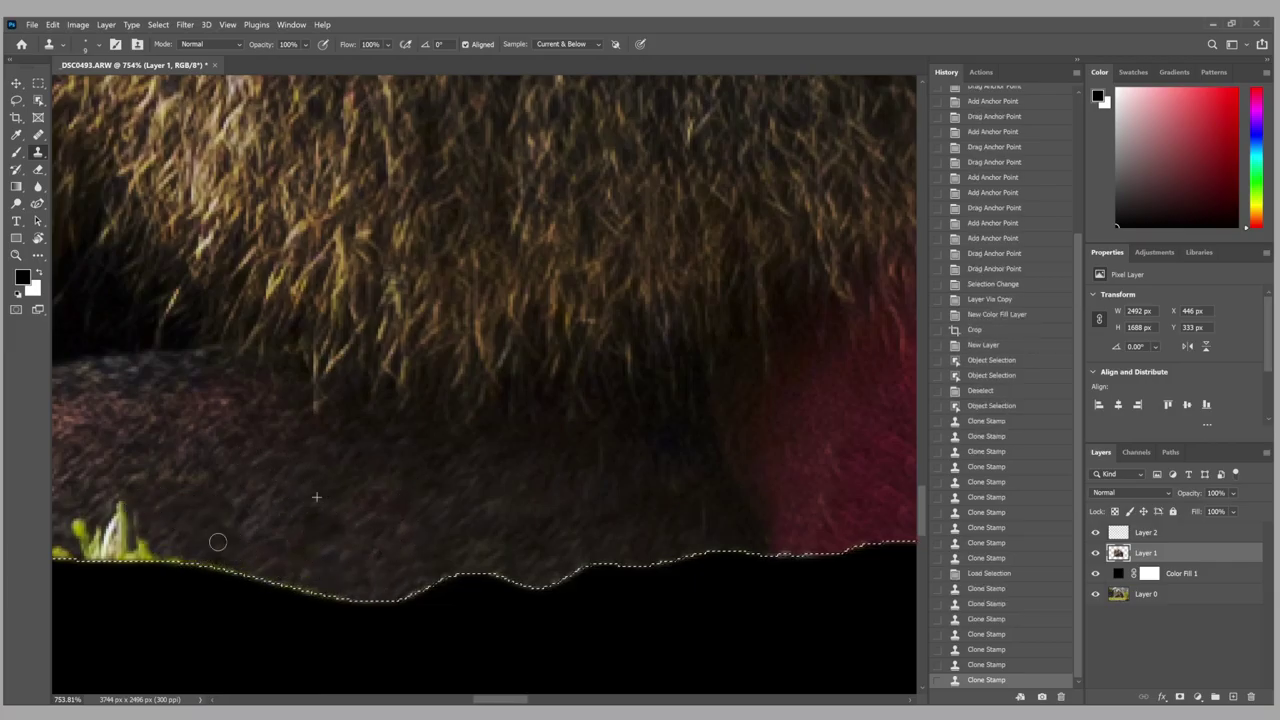
Clone tail fur over the grass beside and along the tail.
{"action": "scroll", "coordinate": [217, 542], "scroll_direction": "down", "scroll_amount": 2}
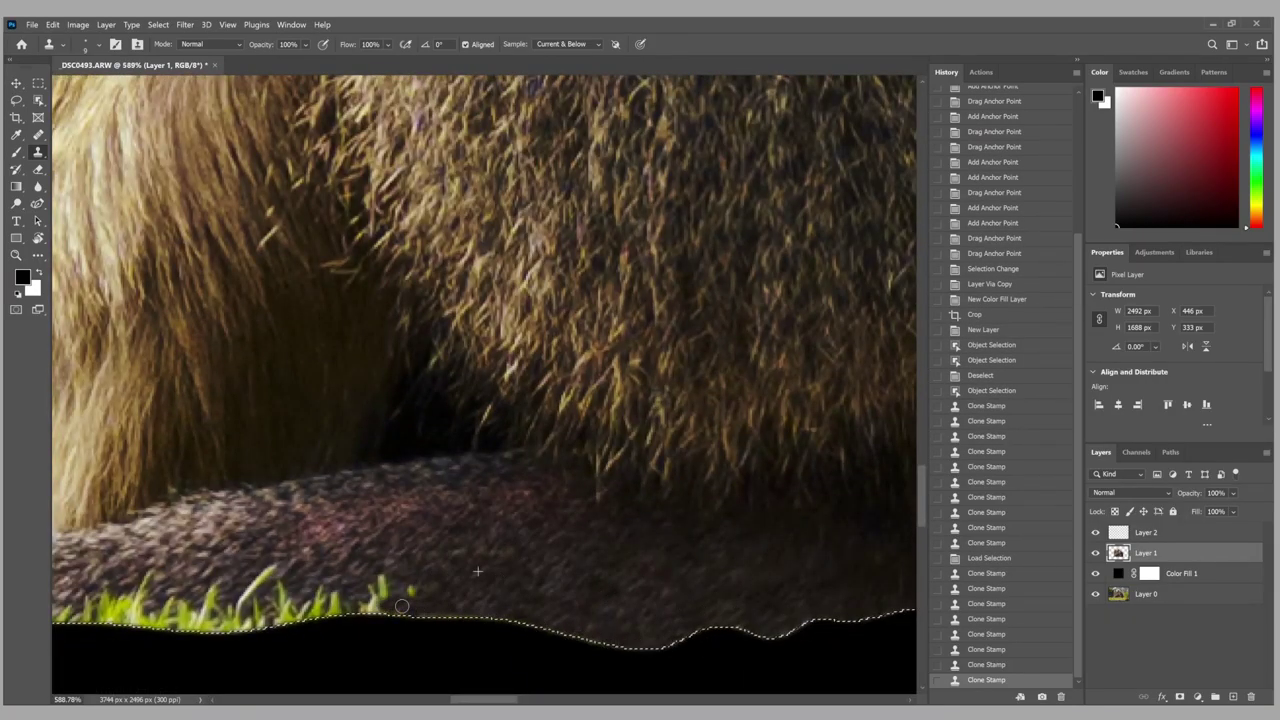
{"action": "left_click", "coordinate": [378, 601]}
{"action": "scroll", "coordinate": [378, 601], "scroll_direction": "left", "scroll_amount": 5}
{"action": "mouse_move", "coordinate": [688, 605]}
{"action": "left_mouse_down"}
{"action": "mouse_move", "coordinate": [630, 611]}
{"action": "mouse_move", "coordinate": [572, 588]}
{"action": "mouse_move", "coordinate": [648, 623]}
{"action": "left_mouse_up"}
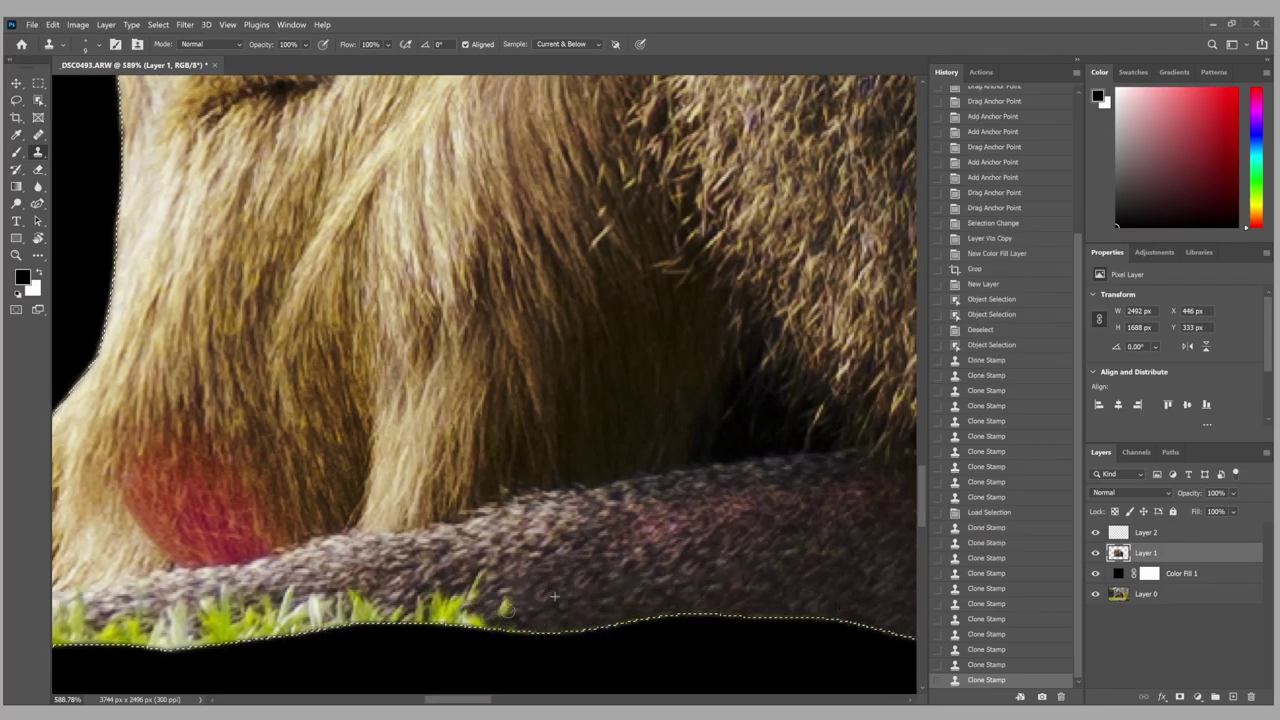
{"action": "mouse_move", "coordinate": [507, 606]}
{"action": "left_mouse_down"}
{"action": "mouse_move", "coordinate": [422, 602]}
{"action": "mouse_move", "coordinate": [442, 620]}
{"action": "mouse_move", "coordinate": [536, 630]}
{"action": "mouse_move", "coordinate": [420, 600]}
{"action": "left_mouse_up"}
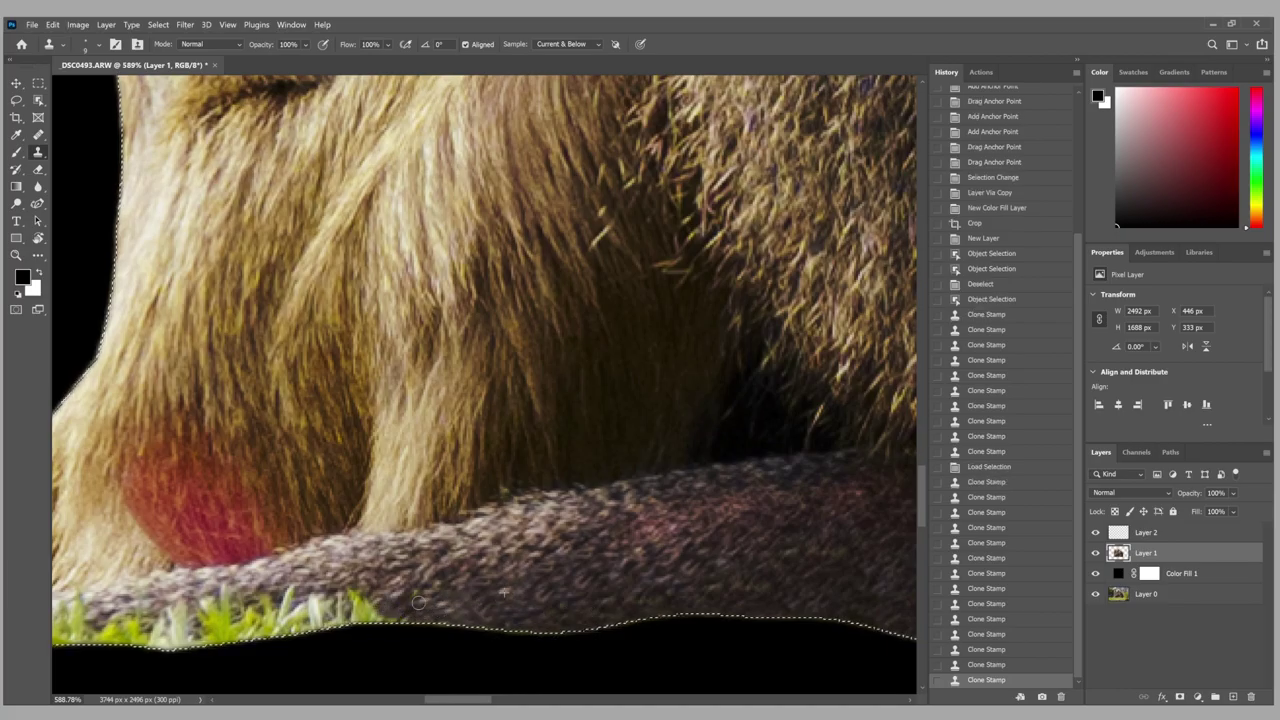
{"action": "mouse_move", "coordinate": [334, 600]}
{"action": "left_mouse_down"}
{"action": "mouse_move", "coordinate": [320, 614]}
{"action": "mouse_move", "coordinate": [645, 614]}
{"action": "left_mouse_up"}
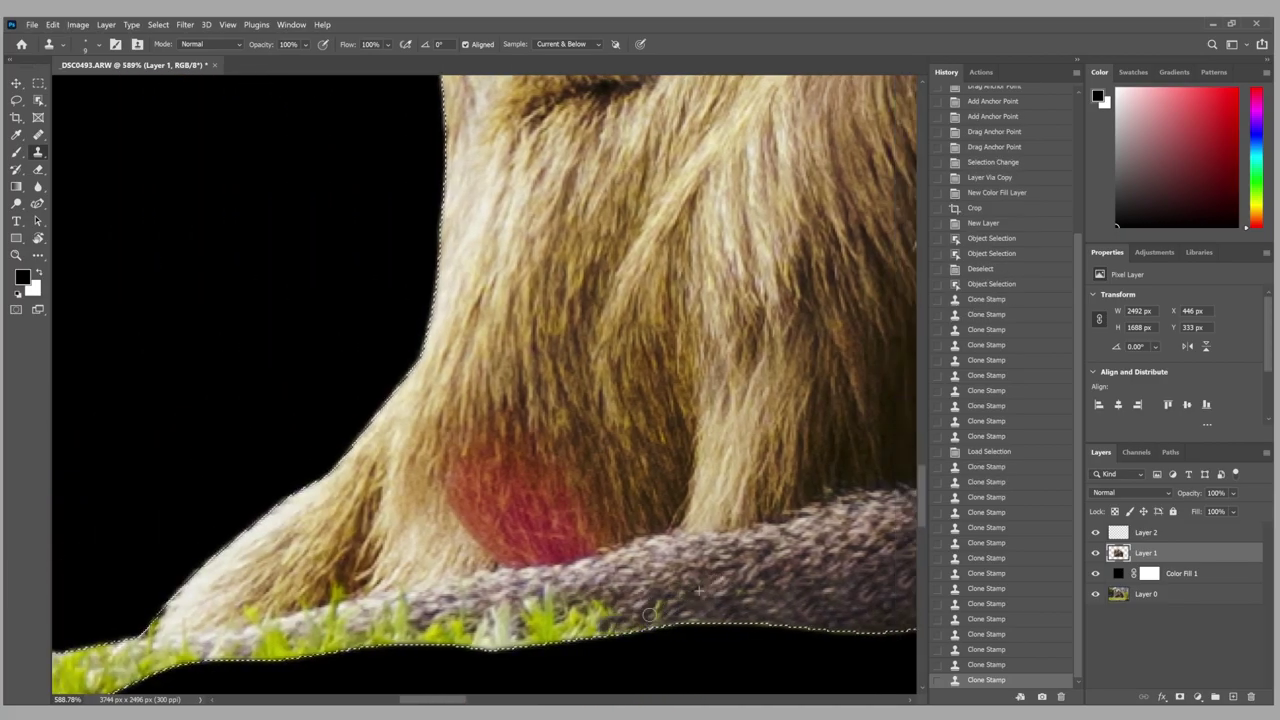
{"action": "left_click_drag", "start_coordinate": [560, 616], "coordinate": [573, 617]}
{"action": "key", "text": "h"}
{"action": "left_click_drag", "start_coordinate": [440, 643], "coordinate": [451, 531]}
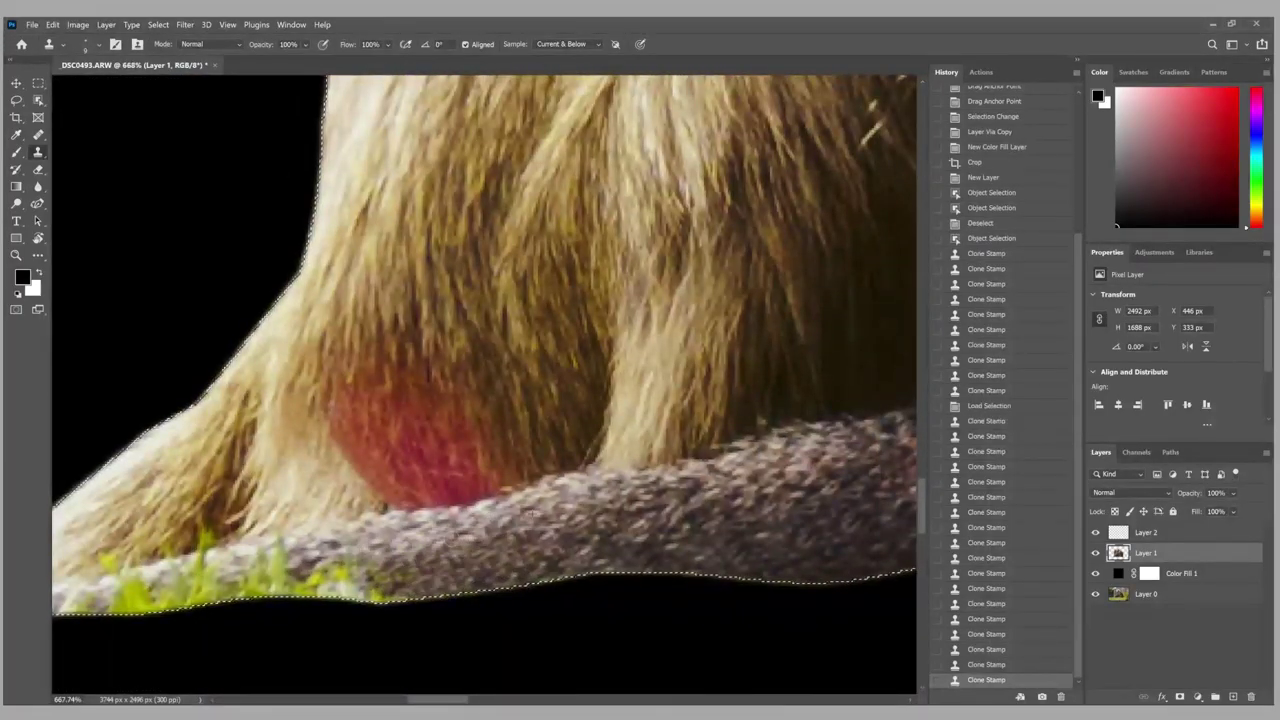
{"action": "left_click_drag", "start_coordinate": [368, 601], "coordinate": [345, 600]}
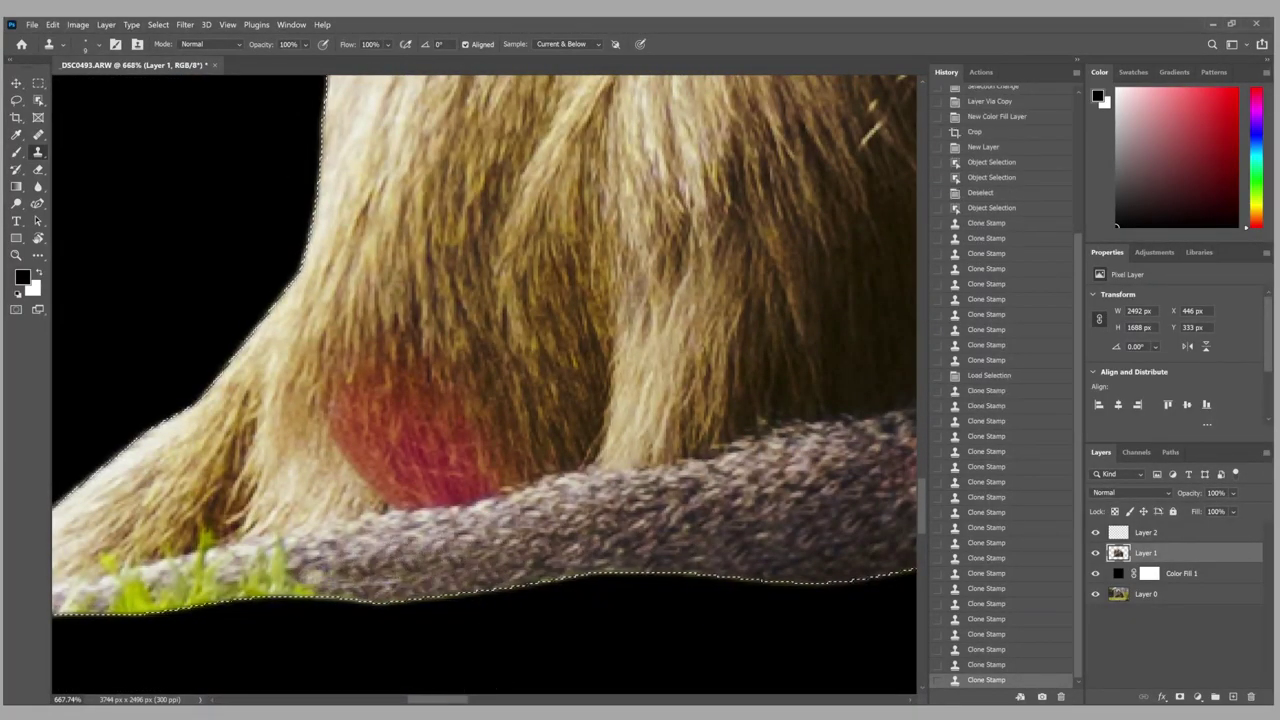
{"action": "scroll", "coordinate": [407, 559], "scroll_direction": "left", "scroll_amount": 5}
Dab cloned fur over leftover grass on the fur and tail edge.
{"action": "left_click", "coordinate": [562, 528]}
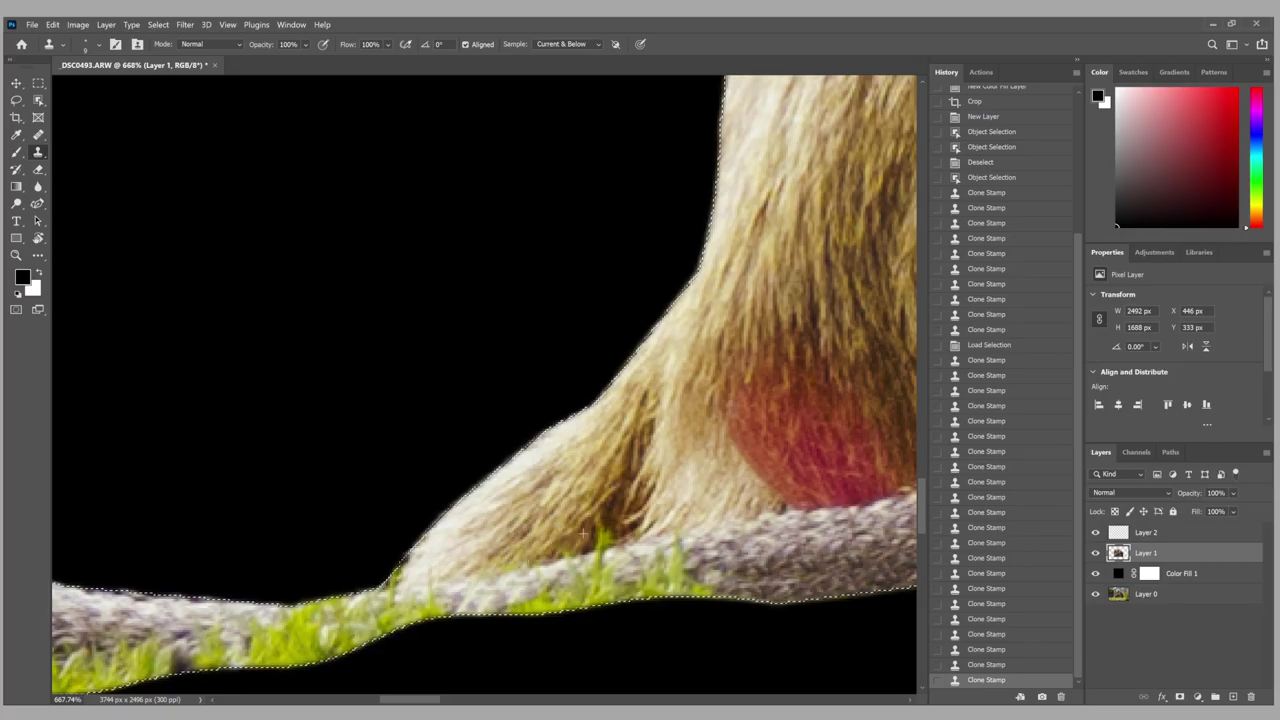
{"action": "left_click", "coordinate": [570, 538]}
{"action": "left_click", "coordinate": [578, 548]}
{"action": "left_click", "coordinate": [577, 548]}
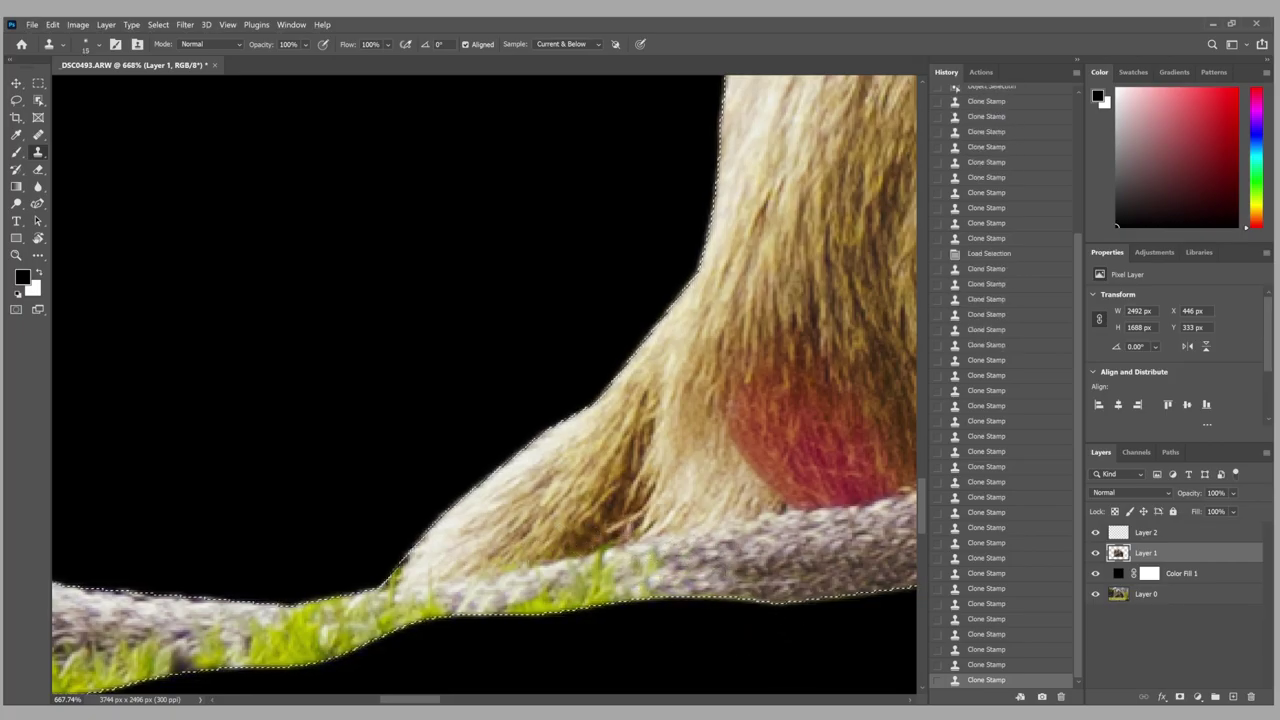
{"action": "left_click", "coordinate": [615, 585]}
{"action": "key", "text": "ctrl+z"}
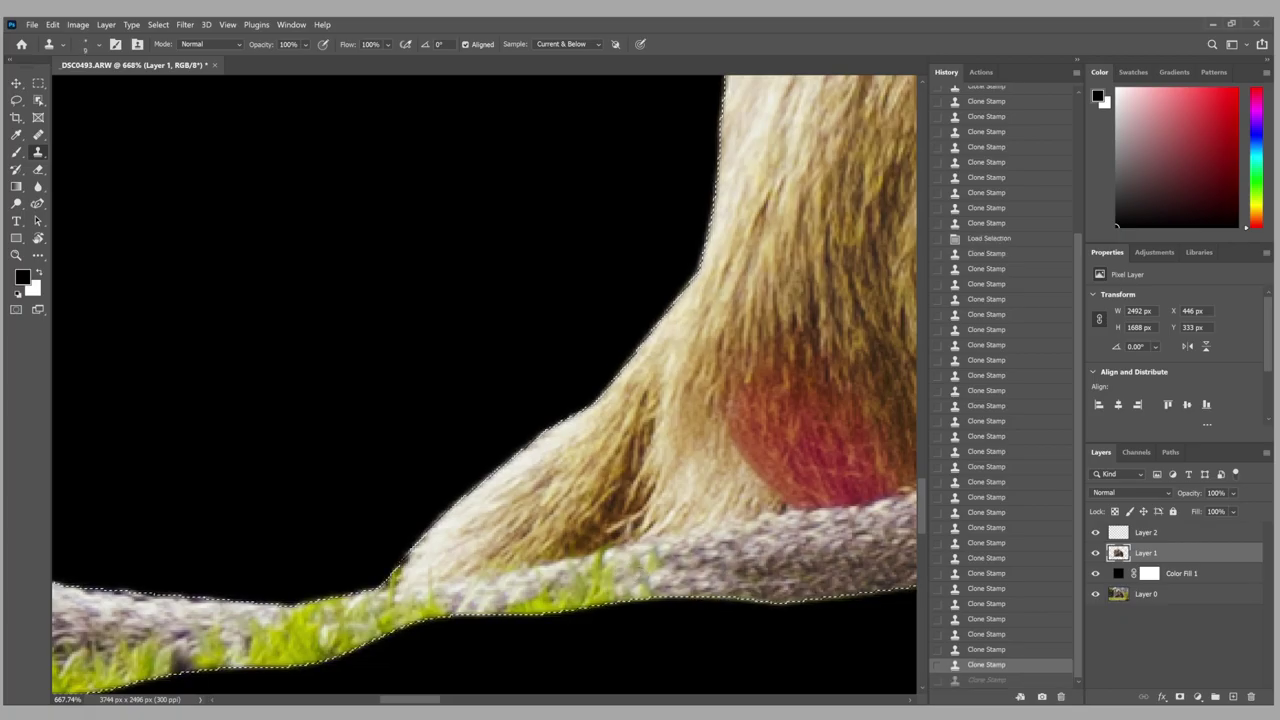
Clone more fur over the grass edge by the paw.
{"action": "scroll", "coordinate": [300, 543], "scroll_direction": "down", "scroll_amount": 10}
{"action": "scroll", "coordinate": [300, 543], "scroll_direction": "up", "scroll_amount": 10}
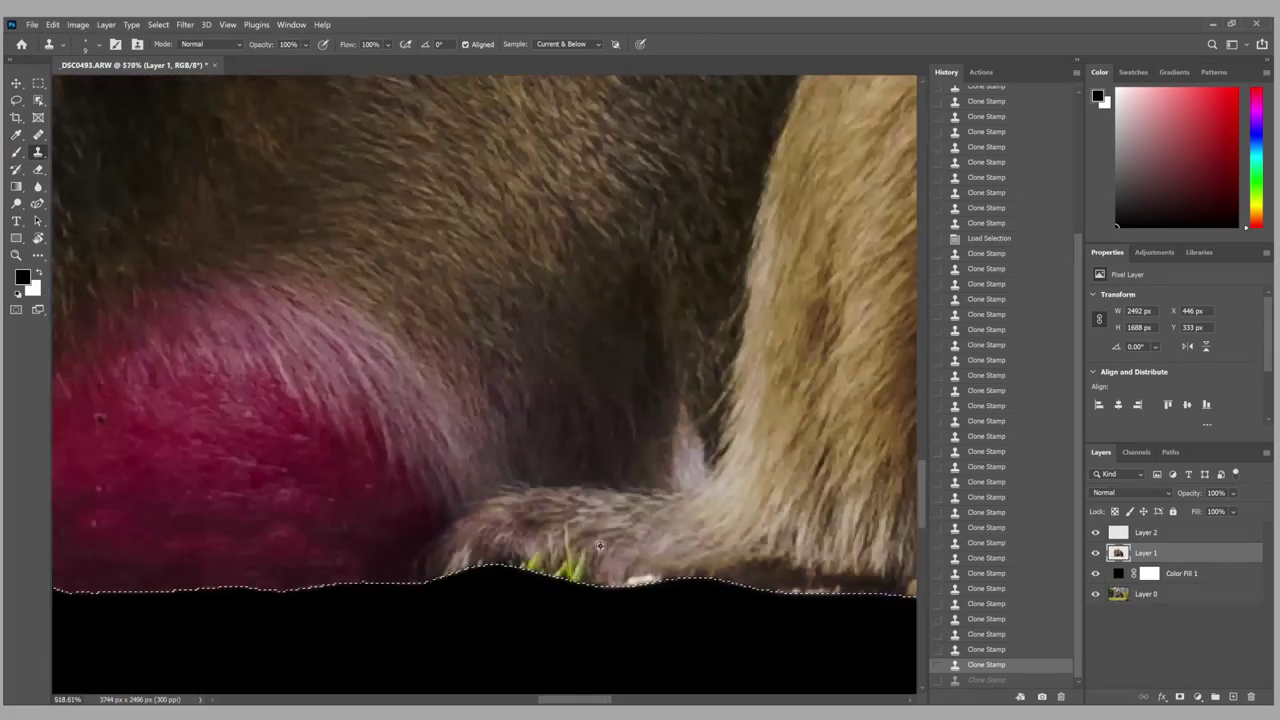
{"action": "left_click", "coordinate": [572, 548]}
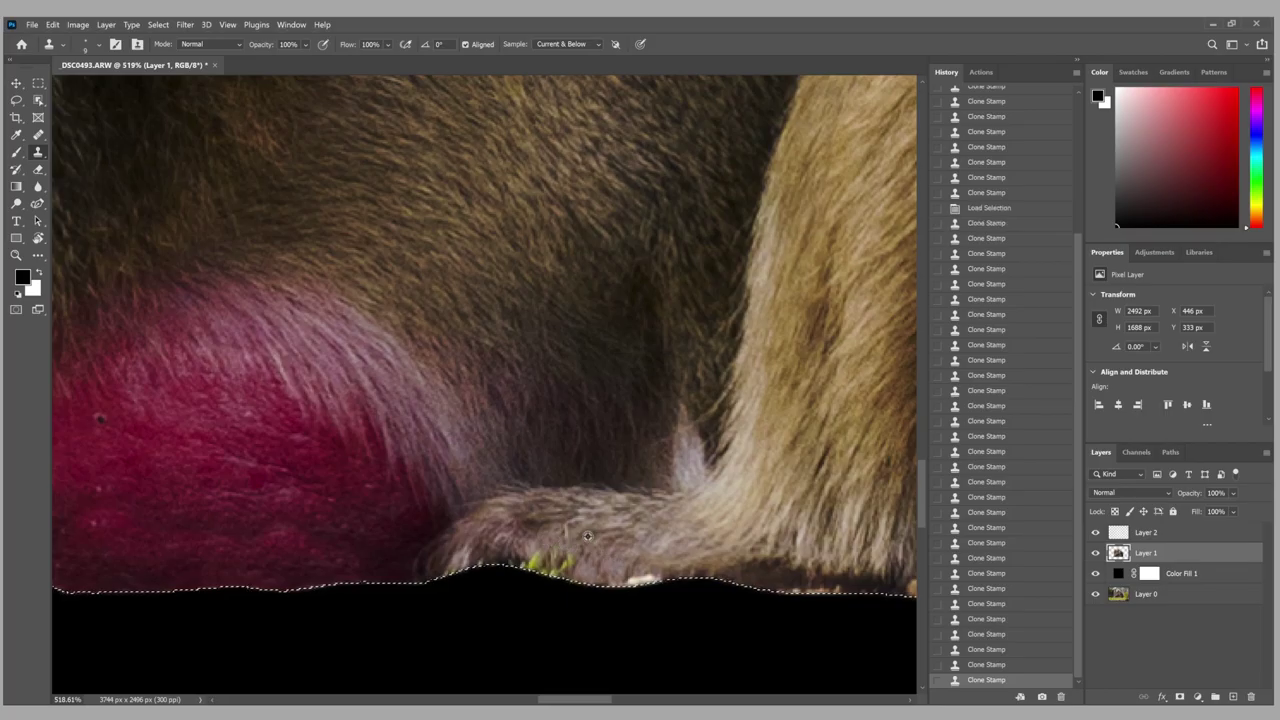
{"action": "left_click", "coordinate": [575, 550]}
{"action": "scroll", "coordinate": [600, 555], "scroll_direction": "up", "scroll_amount": 2}
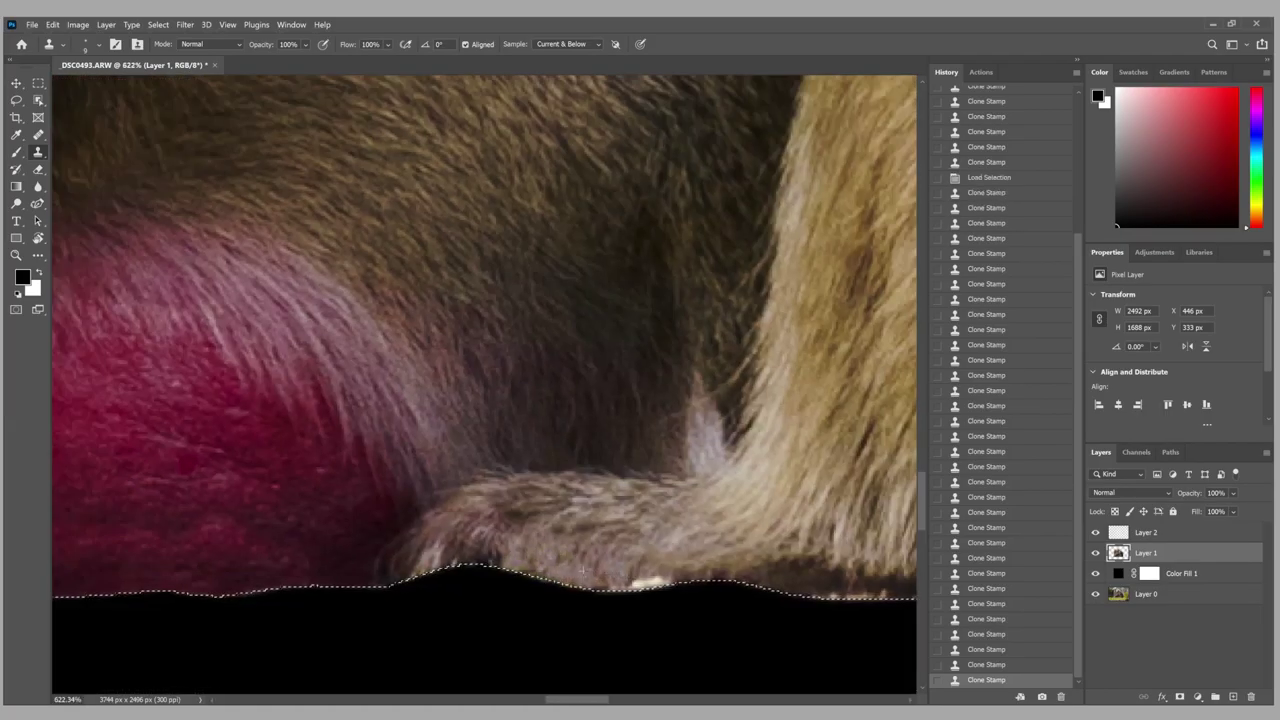
{"action": "scroll", "coordinate": [449, 590], "scroll_direction": "down", "scroll_amount": 10}
{"action": "scroll", "coordinate": [234, 537], "scroll_direction": "up", "scroll_amount": 9}
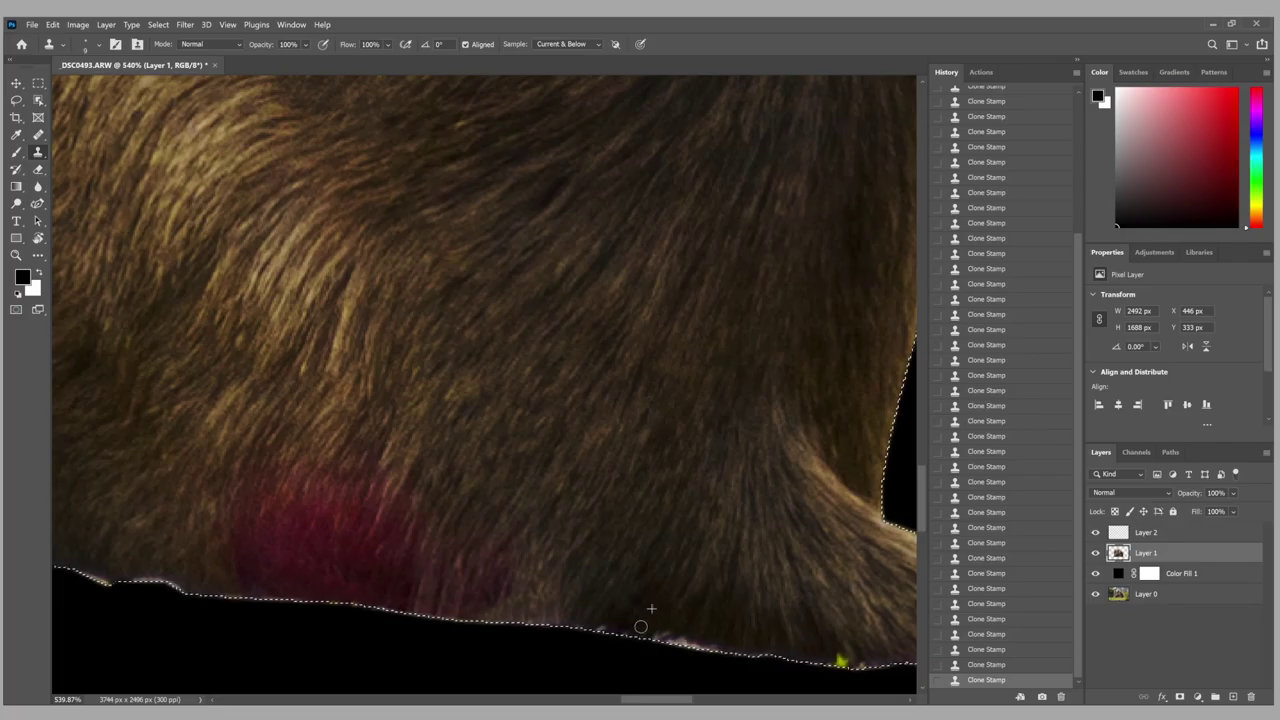
Clone a final stroke along the lower edge and restore the cutout selection.
{"action": "scroll", "coordinate": [641, 700], "scroll_direction": "right", "scroll_amount": 5}
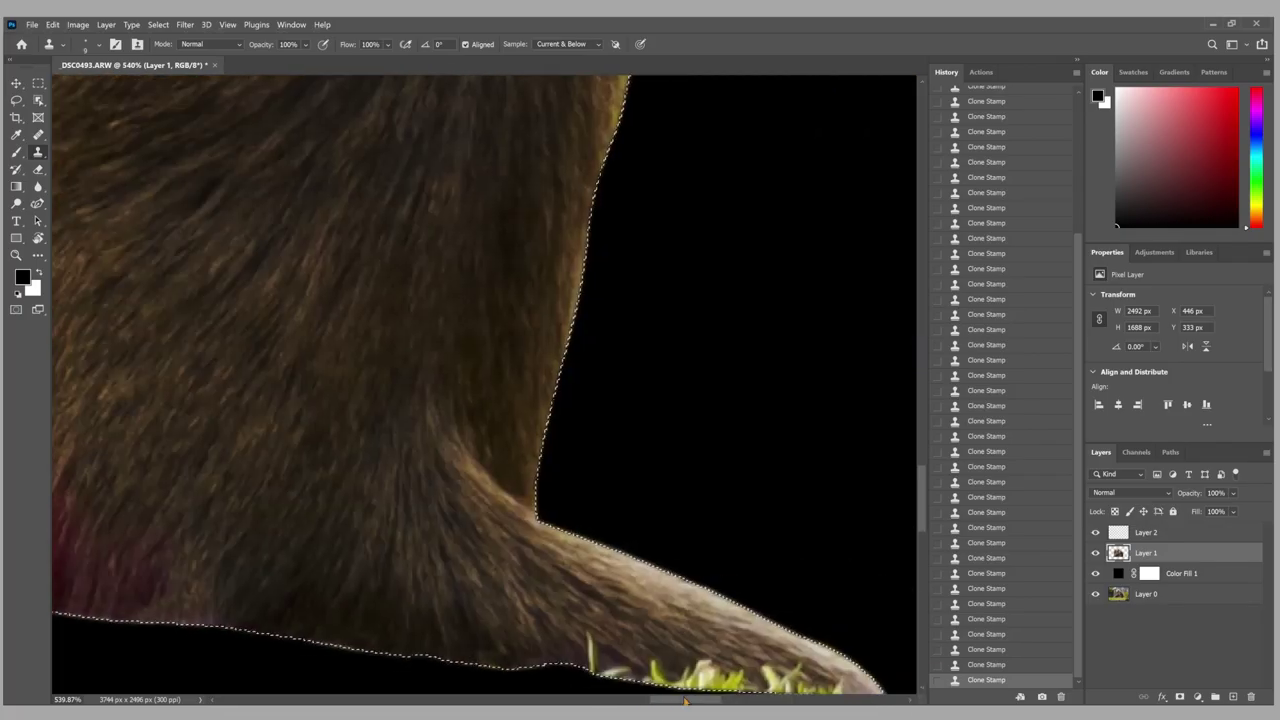
{"action": "scroll", "coordinate": [671, 643], "scroll_direction": "down", "scroll_amount": 2}
{"action": "mouse_move", "coordinate": [650, 588]}
{"action": "left_mouse_down"}
{"action": "mouse_move", "coordinate": [711, 590]}
{"action": "mouse_move", "coordinate": [711, 566]}
{"action": "mouse_move", "coordinate": [843, 588]}
{"action": "left_mouse_up"}
{"action": "key", "text": "ctrl+d"}
{"action": "key", "text": "ctrl+0"}
{"action": "scroll", "coordinate": [660, 528], "scroll_direction": "up", "scroll_amount": 3}
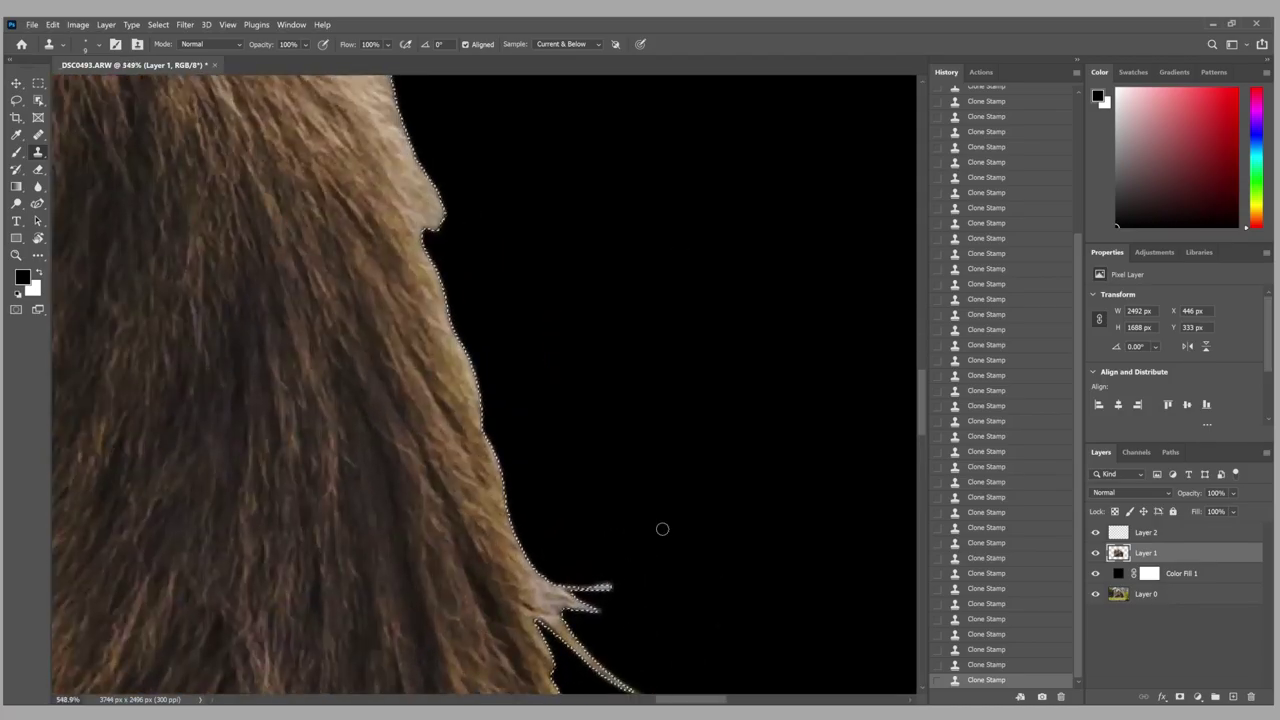
{"action": "scroll", "coordinate": [720, 548], "scroll_direction": "down", "scroll_amount": 1}
{"action": "scroll", "coordinate": [720, 548], "scroll_direction": "up", "scroll_amount": 3}
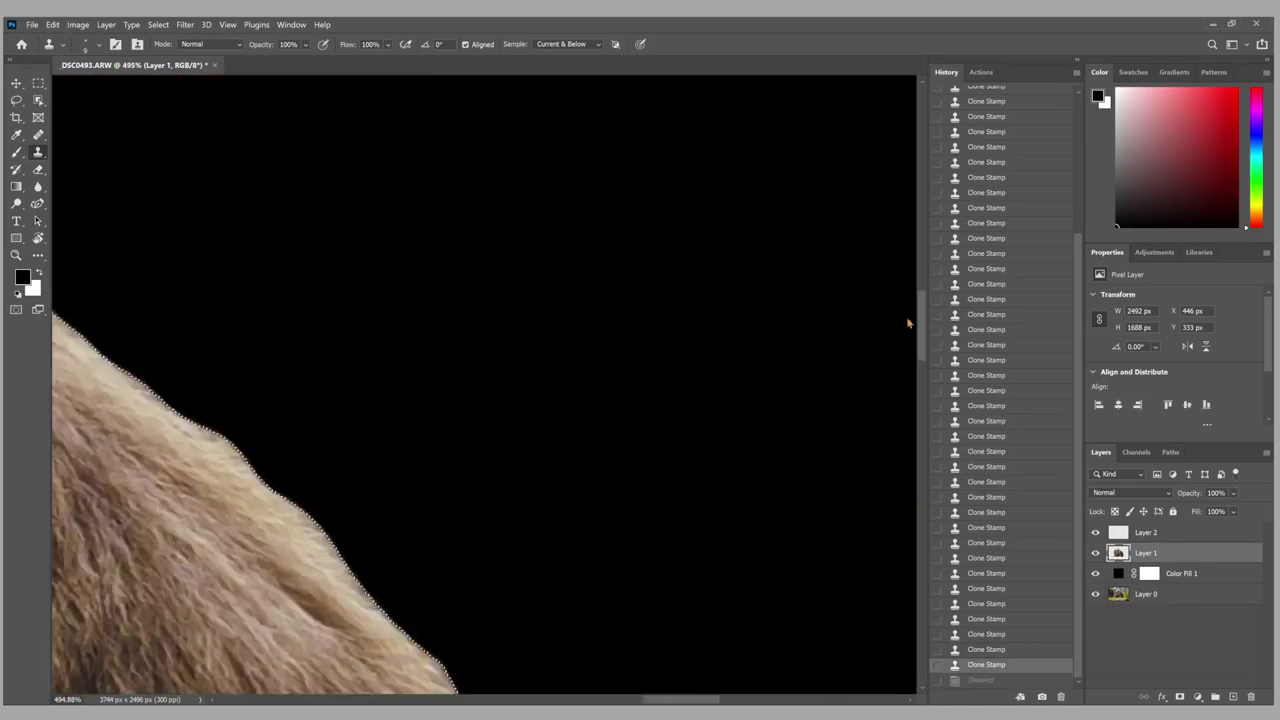
{"action": "scroll", "coordinate": [909, 320], "scroll_direction": "up", "scroll_amount": 4}
{"action": "scroll", "coordinate": [565, 690], "scroll_direction": "left", "scroll_amount": 3}
{"action": "key", "text": "ctrl+z"}
{"action": "scroll", "coordinate": [565, 692], "scroll_direction": "left", "scroll_amount": 6}
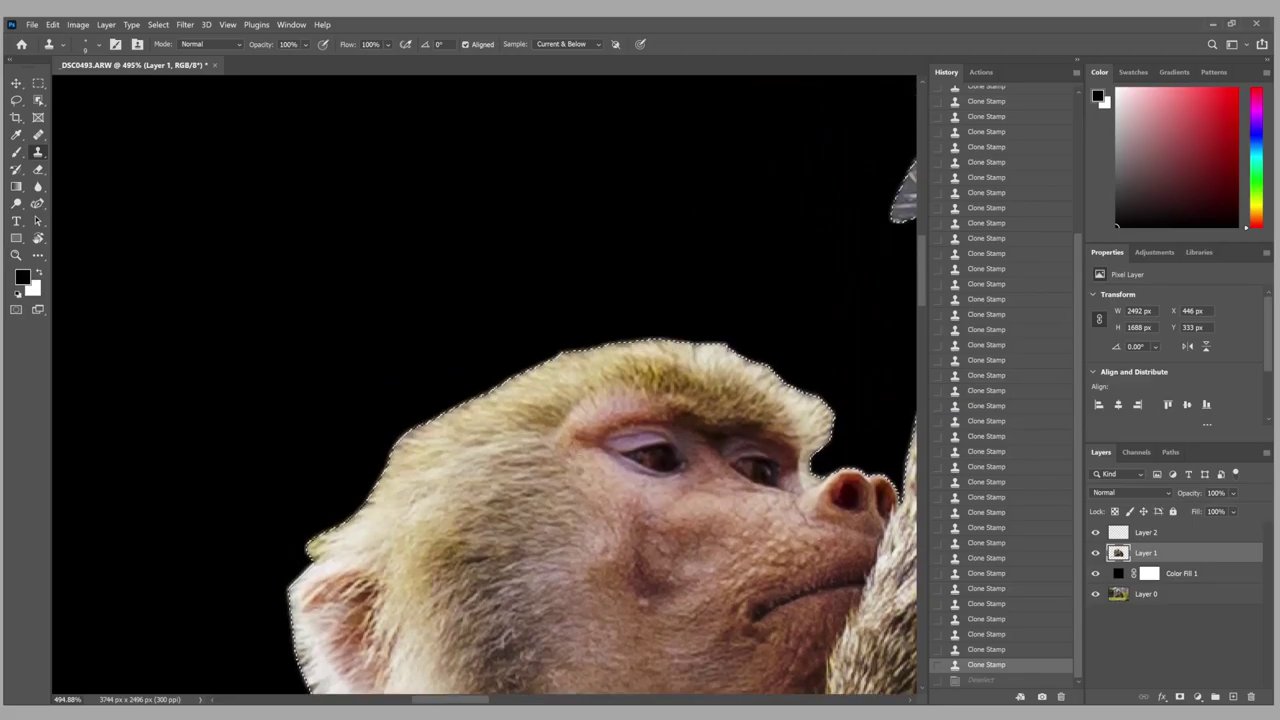
Cover the grey and green patches on the upper fur tuft with cloned fur.
{"action": "scroll", "coordinate": [565, 692], "scroll_direction": "up", "scroll_amount": 2}
{"action": "mouse_move", "coordinate": [522, 400]}
{"action": "left_mouse_down"}
{"action": "mouse_move", "coordinate": [485, 395]}
{"action": "mouse_move", "coordinate": [455, 370]}
{"action": "left_mouse_up"}
{"action": "mouse_move", "coordinate": [650, 255]}
{"action": "left_mouse_down"}
{"action": "mouse_move", "coordinate": [595, 250]}
{"action": "mouse_move", "coordinate": [638, 228]}
{"action": "left_mouse_up"}
{"action": "mouse_move", "coordinate": [576, 313]}
{"action": "left_mouse_down"}
{"action": "mouse_move", "coordinate": [625, 215]}
{"action": "mouse_move", "coordinate": [700, 240]}
{"action": "mouse_move", "coordinate": [840, 170]}
{"action": "mouse_move", "coordinate": [880, 130]}
{"action": "left_mouse_up"}
{"action": "key", "text": "ctrl+z"}
{"action": "key", "text": "ctrl+z"}
{"action": "key", "text": "ctrl+z"}
{"action": "key", "text": "ctrl+z"}
{"action": "key", "text": "ctrl+z"}
{"action": "key", "text": "ctrl+z"}
{"action": "key", "text": "ctrl+z"}
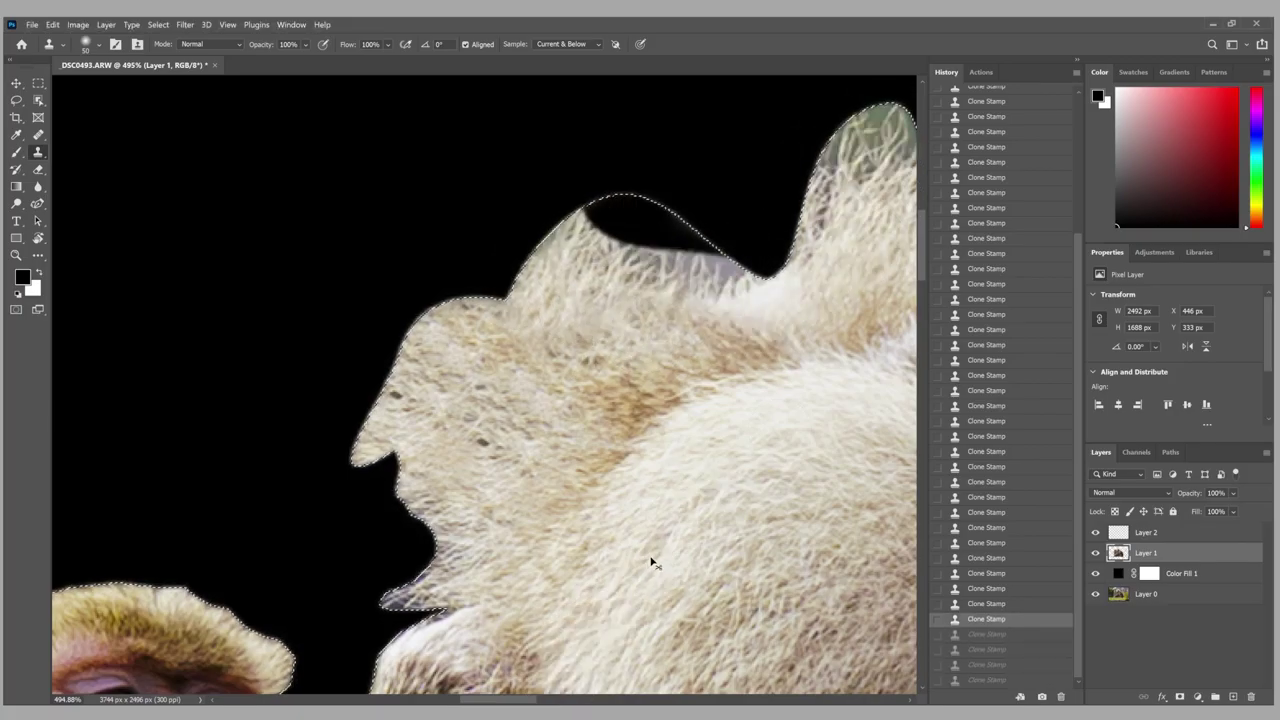
{"action": "key", "text": "h"}
{"action": "left_click_drag", "start_coordinate": [862, 279], "coordinate": [371, 246]}
{"action": "mouse_move", "coordinate": [650, 320]}
{"action": "left_mouse_down"}
{"action": "mouse_move", "coordinate": [543, 243]}
{"action": "mouse_move", "coordinate": [481, 368]}
{"action": "mouse_move", "coordinate": [491, 200]}
{"action": "left_mouse_up"}
{"action": "key", "text": "h"}
{"action": "left_click_drag", "start_coordinate": [217, 329], "coordinate": [314, 237]}
Paint fur over the log's left end and the grass below it, brush resized 25 to 40.
{"action": "key", "text": "bracketleft"}
{"action": "key", "text": "bracketleft"}
{"action": "key", "text": "bracketleft"}
{"action": "key", "text": "bracketleft"}
{"action": "key", "text": "bracketleft"}
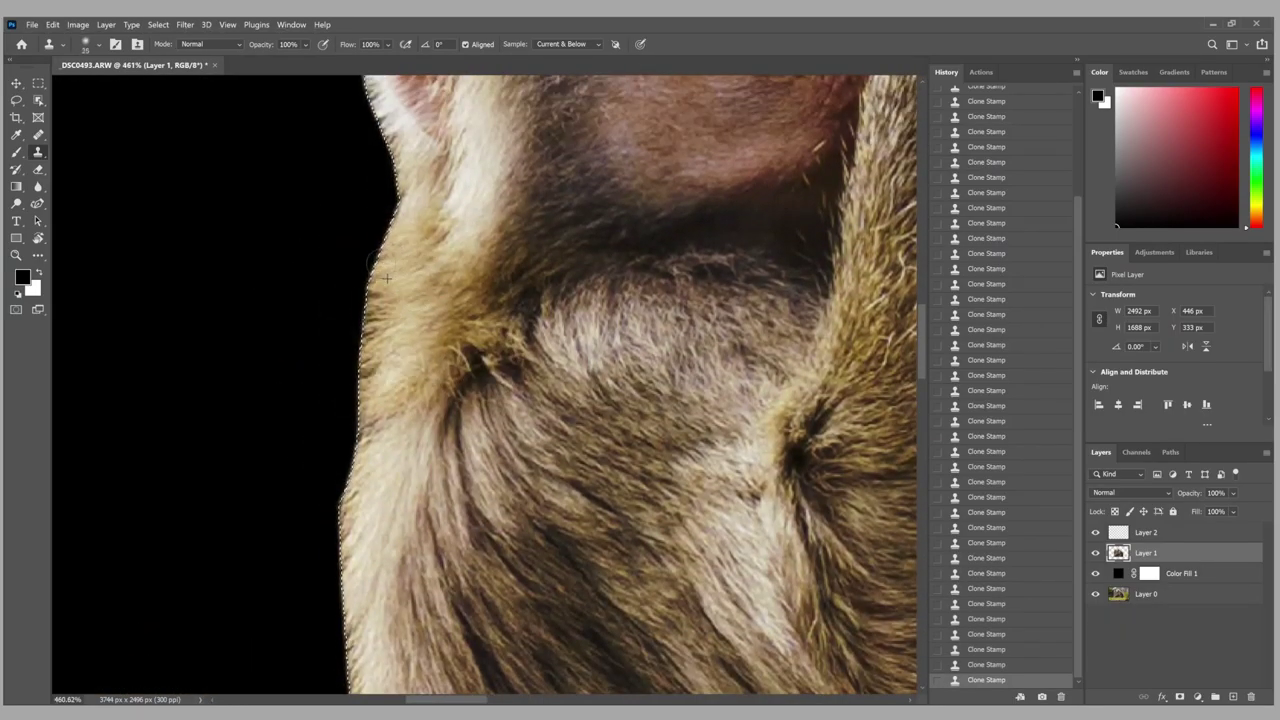
{"action": "scroll", "coordinate": [388, 463], "scroll_direction": "down", "scroll_amount": 1}
{"action": "scroll", "coordinate": [388, 463], "scroll_direction": "down", "scroll_amount": 5}
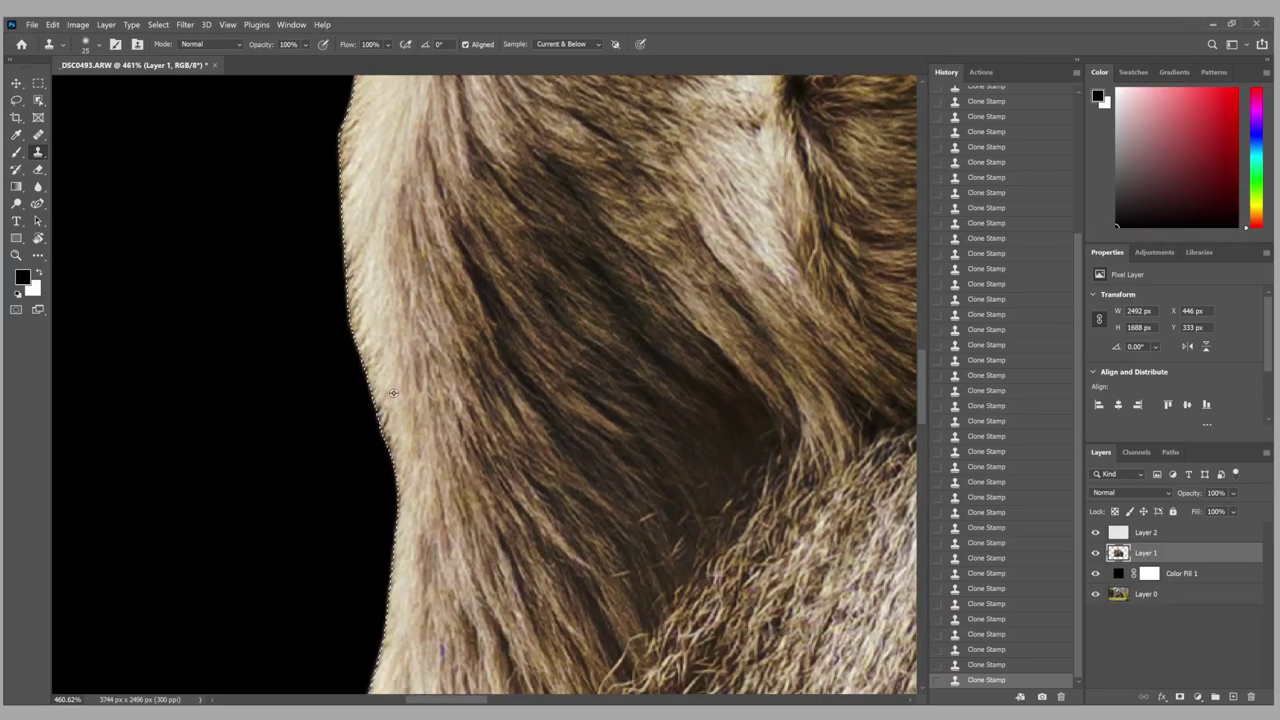
{"action": "scroll", "coordinate": [380, 480], "scroll_direction": "down", "scroll_amount": 5}
{"action": "scroll", "coordinate": [360, 534], "scroll_direction": "up", "scroll_amount": 3}
{"action": "scroll", "coordinate": [360, 534], "scroll_direction": "up", "scroll_amount": 5}
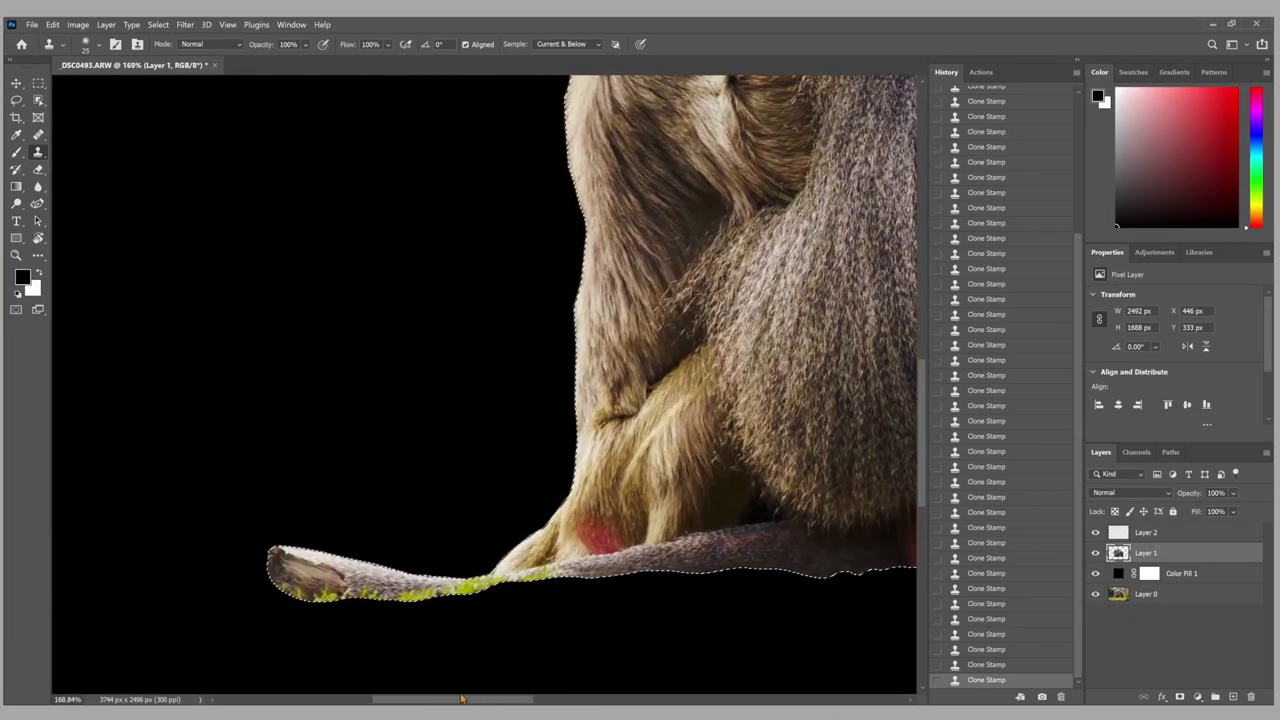
{"action": "key", "text": "bracketright"}
{"action": "key", "text": "bracketright"}
{"action": "key", "text": "bracketright"}
{"action": "mouse_move", "coordinate": [615, 530]}
{"action": "left_mouse_down"}
{"action": "mouse_move", "coordinate": [470, 545]}
{"action": "mouse_move", "coordinate": [380, 530]}
{"action": "mouse_move", "coordinate": [360, 500]}
{"action": "mouse_move", "coordinate": [407, 580]}
{"action": "mouse_move", "coordinate": [350, 525]}
{"action": "mouse_move", "coordinate": [360, 490]}
{"action": "mouse_move", "coordinate": [340, 470]}
{"action": "left_mouse_up"}
{"action": "scroll", "coordinate": [669, 623], "scroll_direction": "down", "scroll_amount": 3}
{"action": "left_click_drag", "start_coordinate": [500, 455], "coordinate": [890, 425]}
{"action": "scroll", "coordinate": [434, 523], "scroll_direction": "right", "scroll_amount": 3}
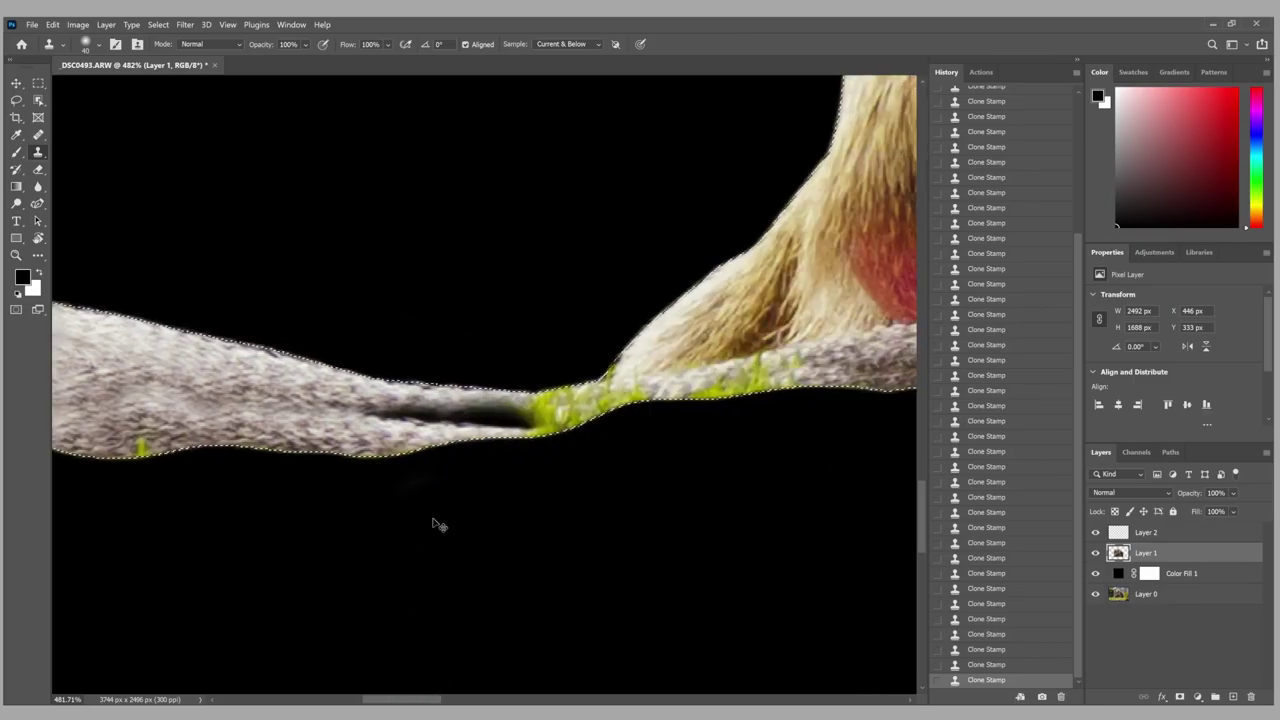
{"action": "key", "text": "ctrl+z"}
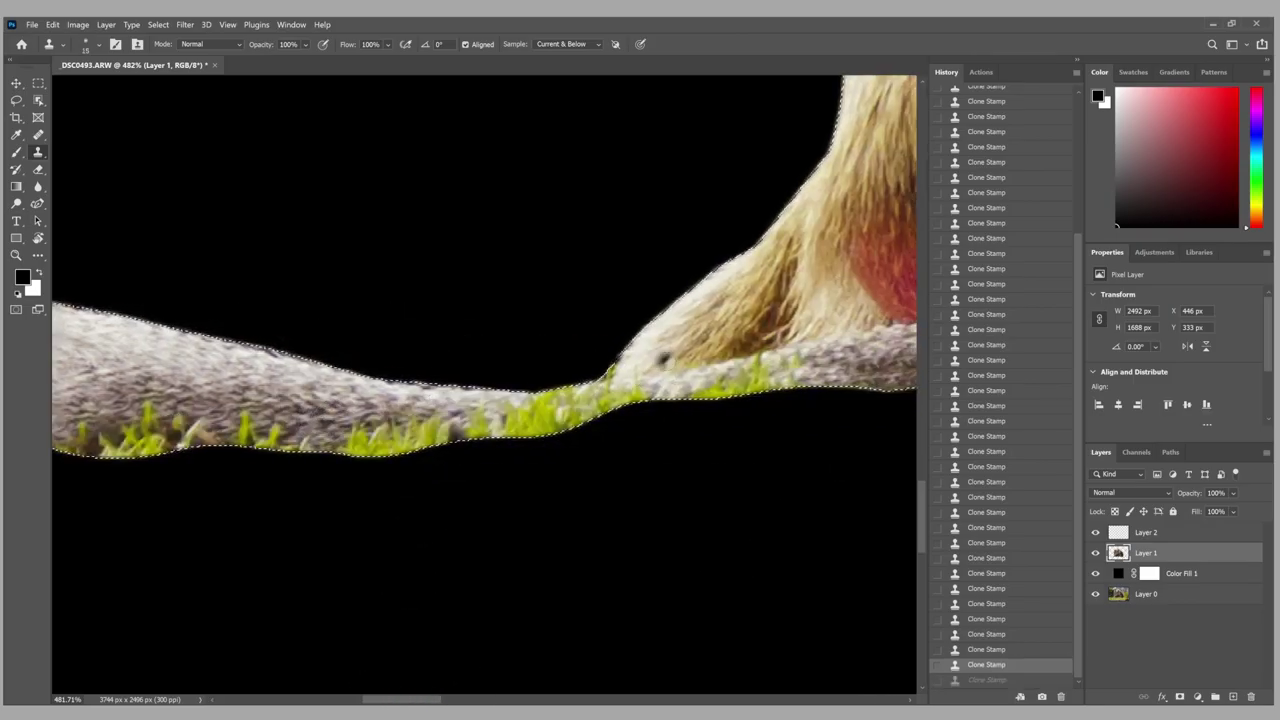
Restore the cutout selection and clone fur along the tail edge.
{"action": "scroll", "coordinate": [383, 401], "scroll_direction": "down", "scroll_amount": 3}
{"action": "scroll", "coordinate": [600, 410], "scroll_direction": "up", "scroll_amount": 3}
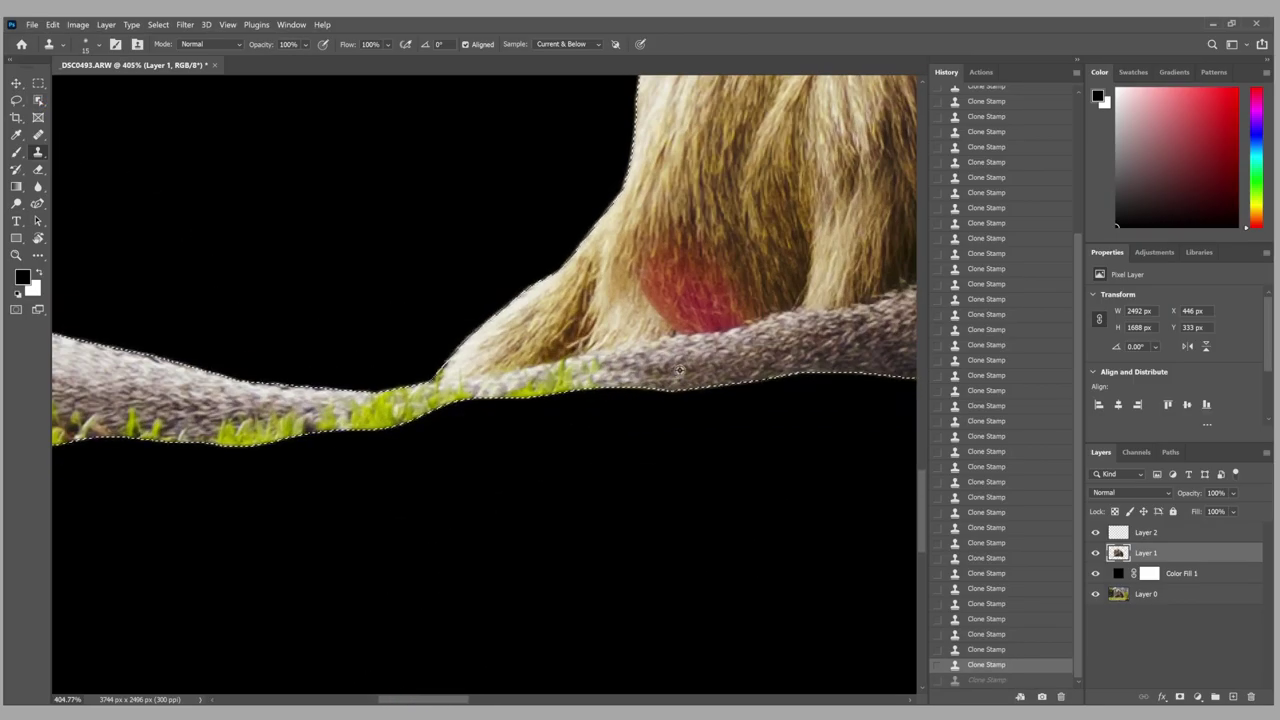
{"action": "key", "text": "ctrl+d"}
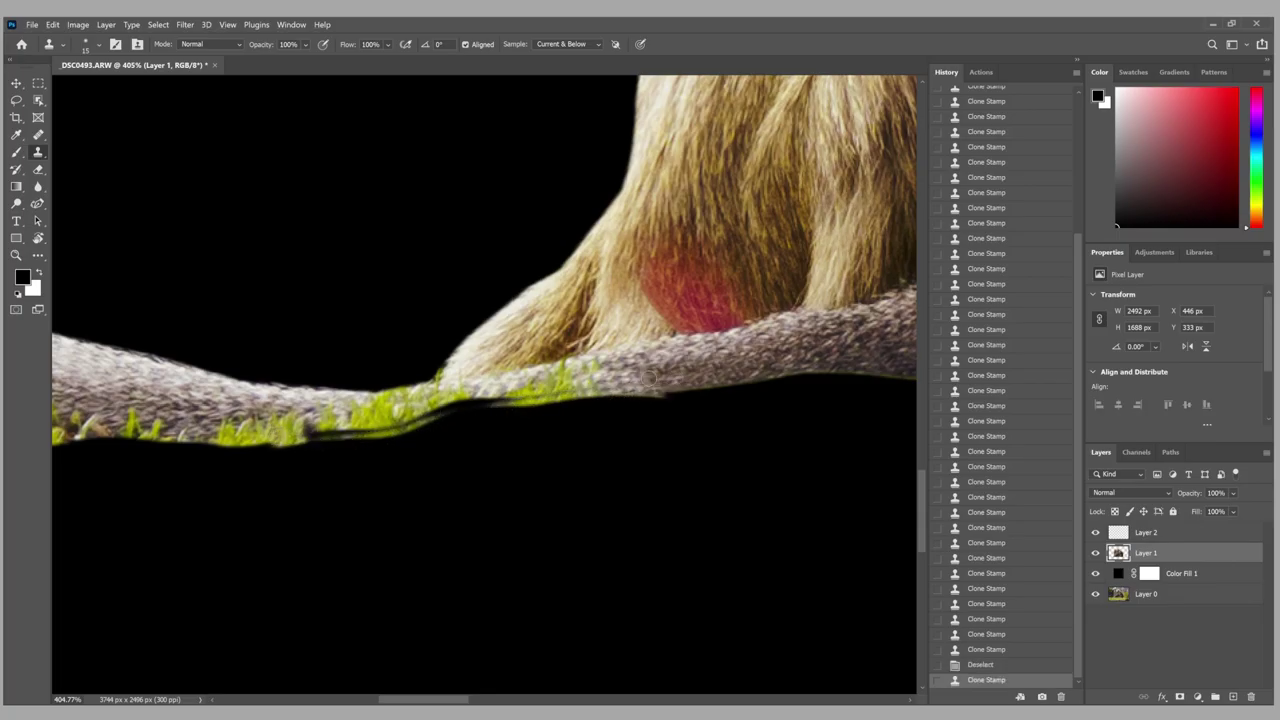
{"action": "key", "text": "ctrl+z"}
{"action": "key", "text": "ctrl+z"}
{"action": "left_click", "coordinate": [622, 367]}
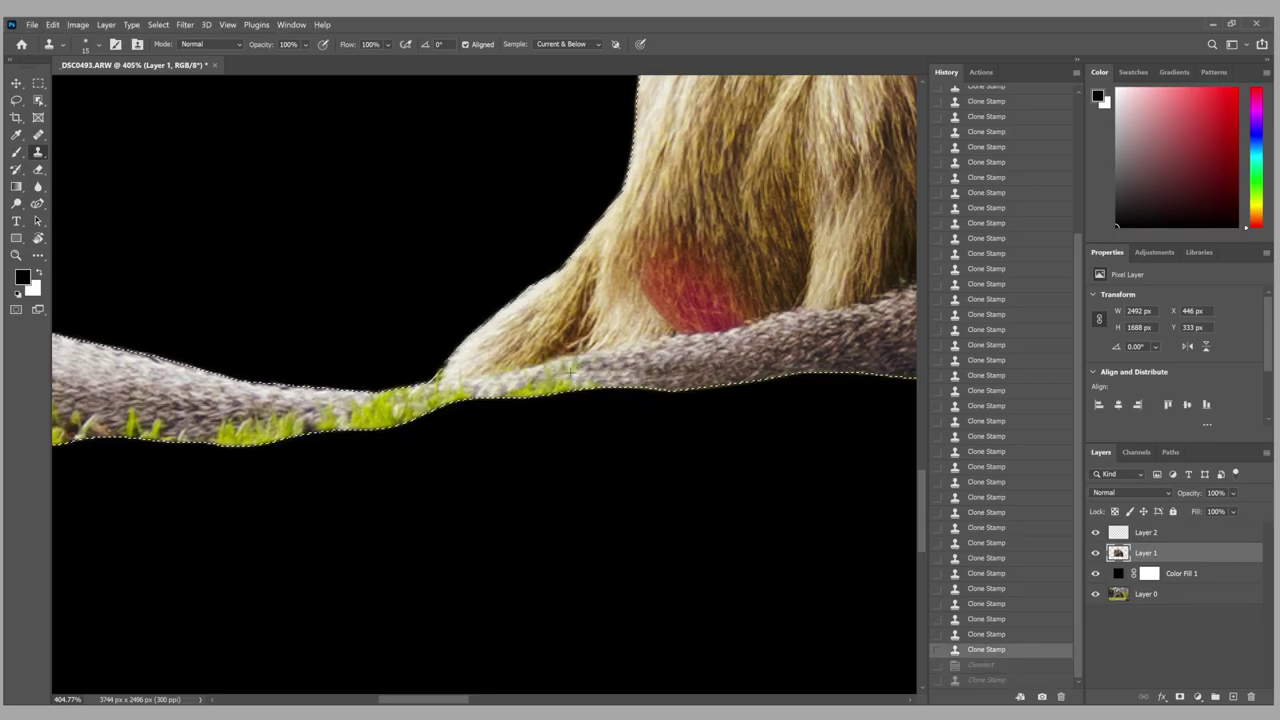
{"action": "left_click", "coordinate": [38, 100]}
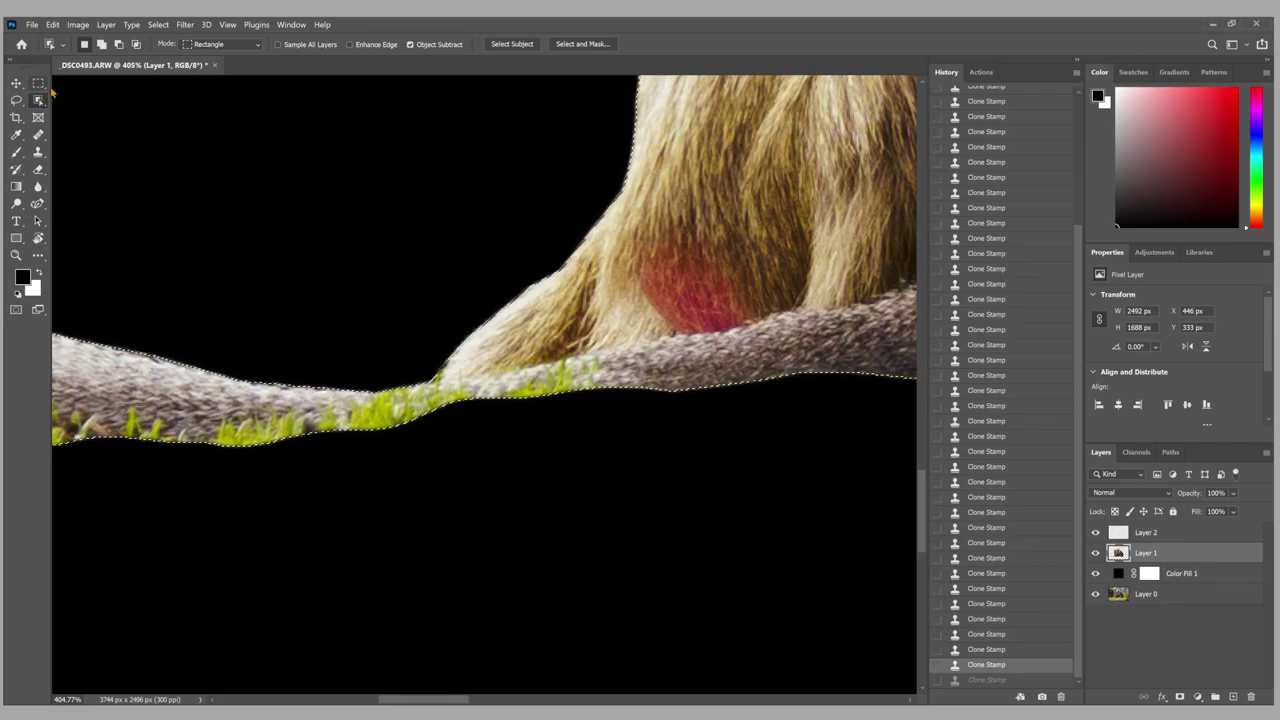
Heal the tail's fur edge from sampled fur after undoing a size-15 spot-healing try.
{"action": "key", "text": "j"}
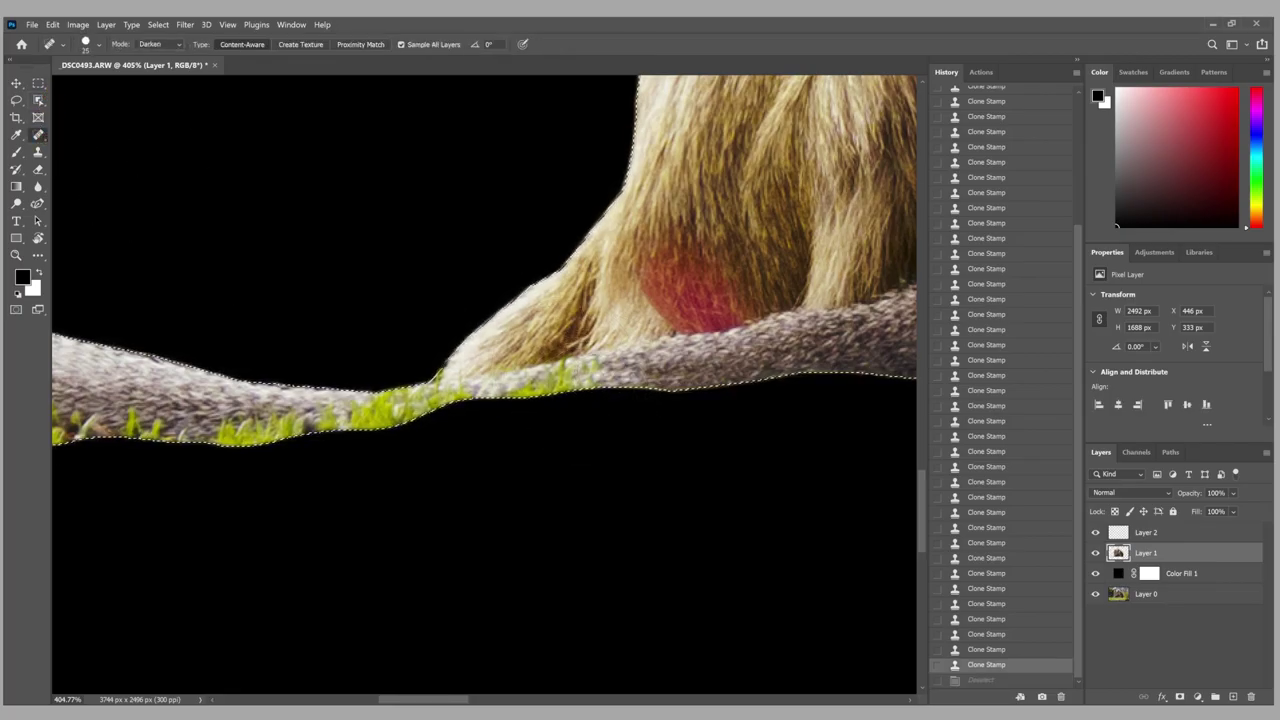
{"action": "key", "text": "bracketleft"}
{"action": "left_click", "coordinate": [592, 367]}
{"action": "left_click", "coordinate": [592, 367]}
{"action": "key", "text": "ctrl+z"}
{"action": "key", "text": "ctrl+z"}
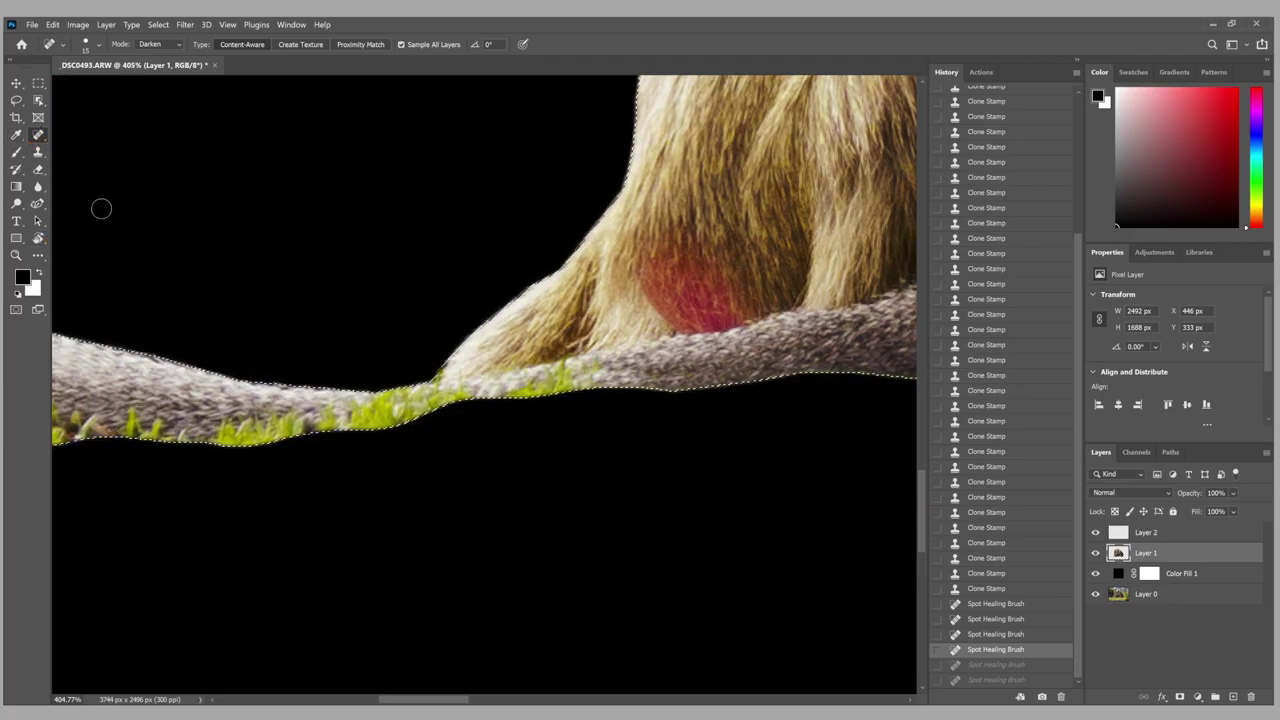
{"action": "key", "text": "shift+j"}
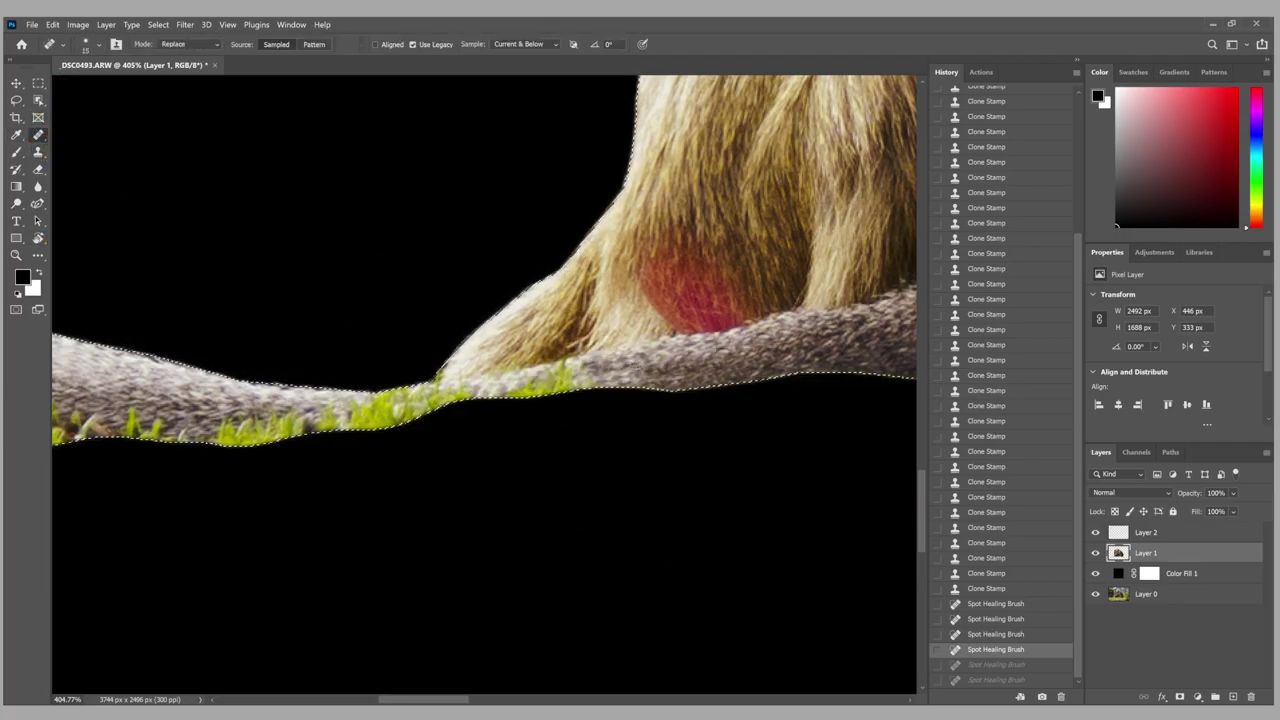
{"action": "left_click", "coordinate": [591, 381]}
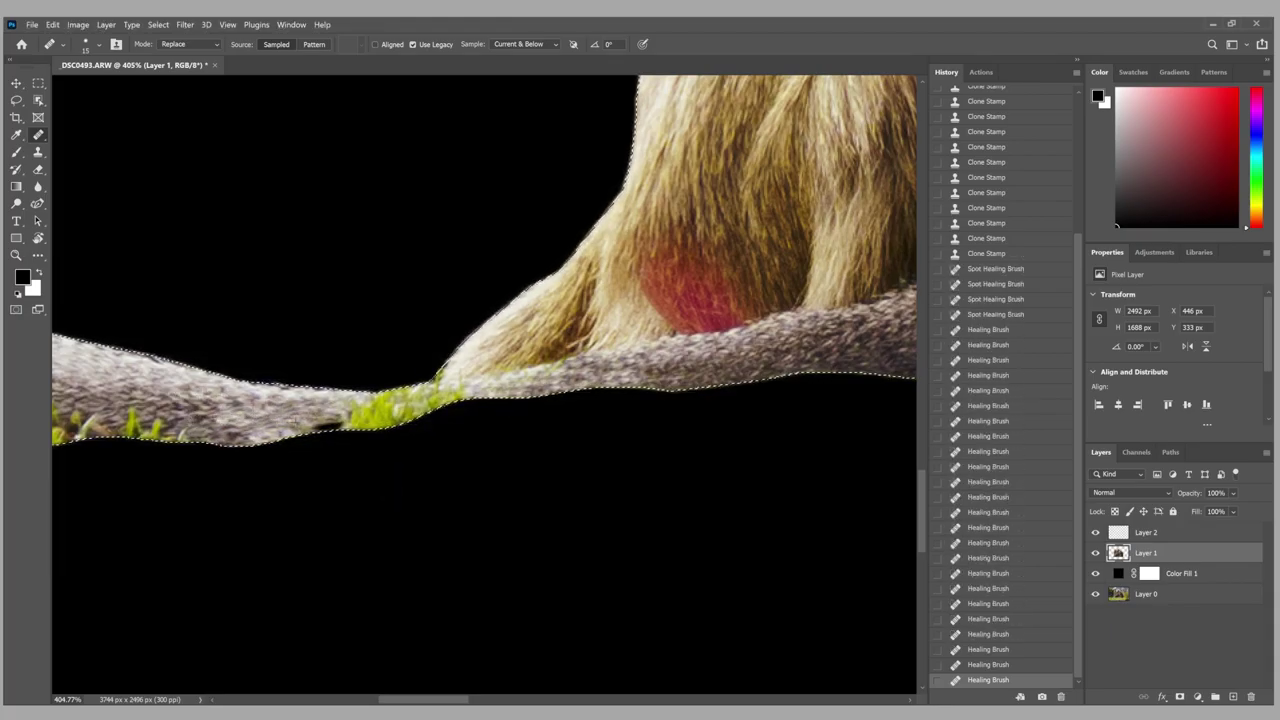
Heal the dark spot, lower fur edge and grass blades under the tail.
{"action": "scroll", "coordinate": [294, 392], "scroll_direction": "down", "scroll_amount": 5}
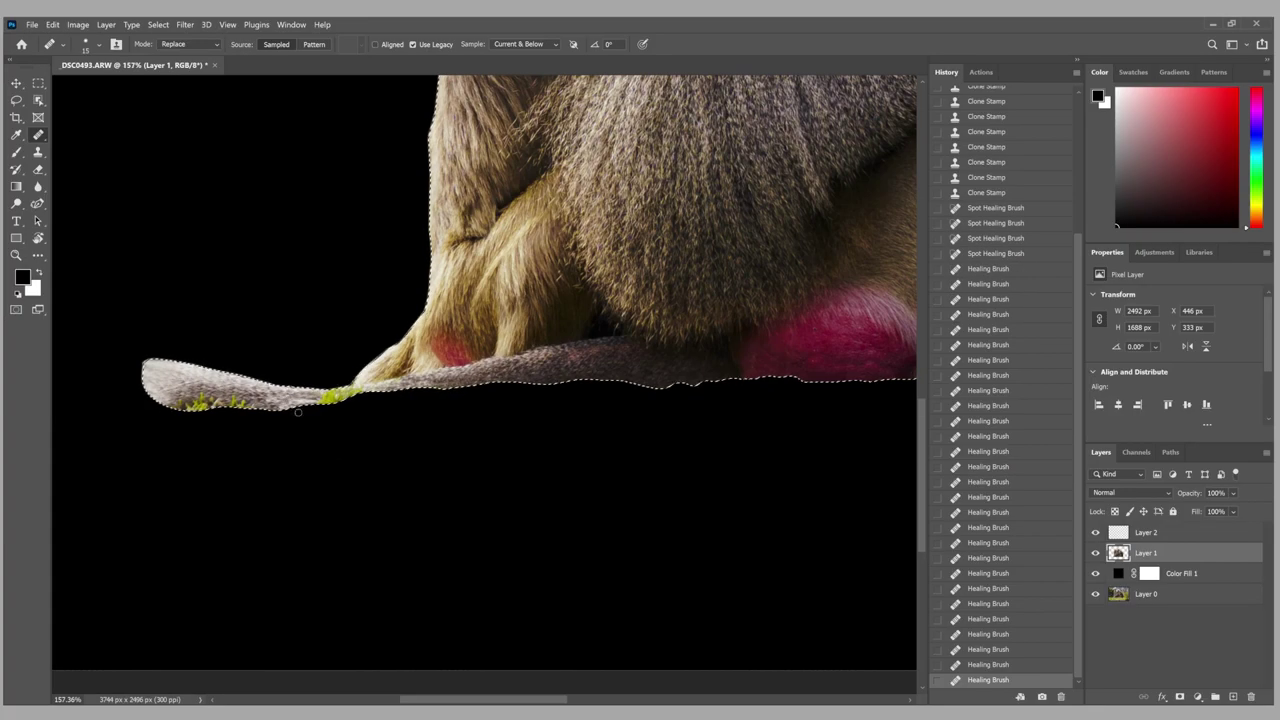
{"action": "scroll", "coordinate": [591, 450], "scroll_direction": "up", "scroll_amount": 4}
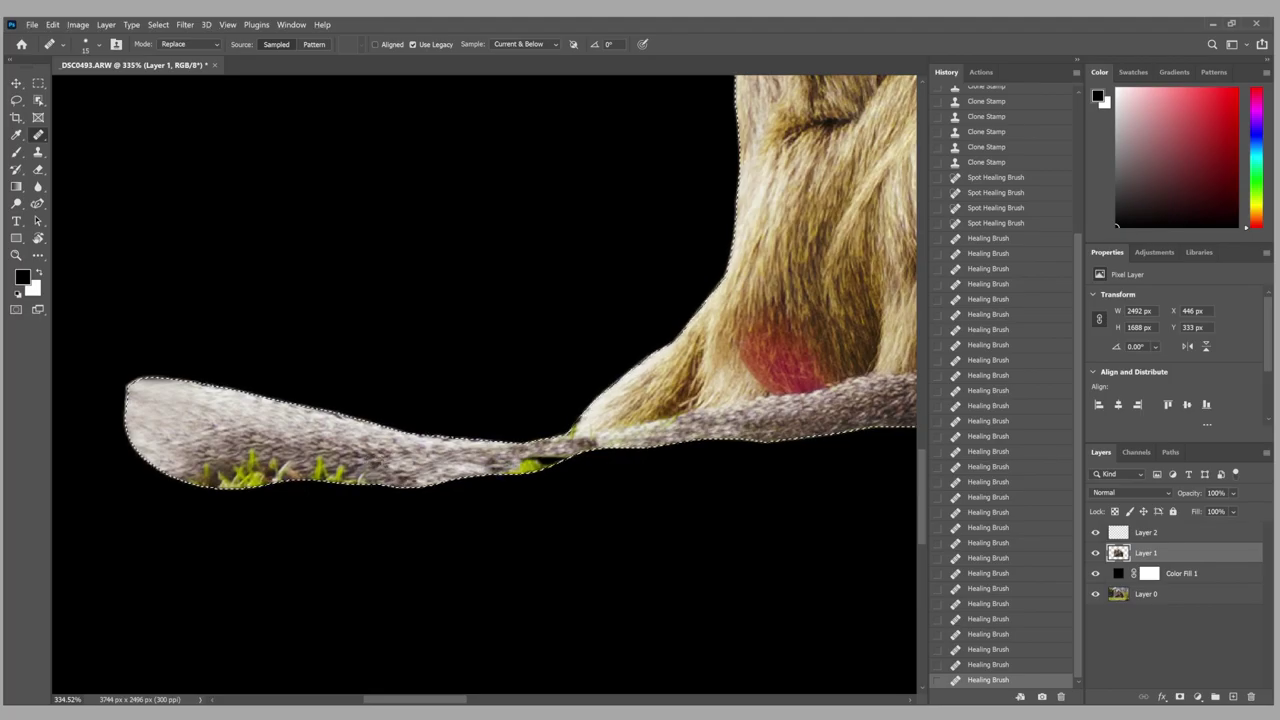
{"action": "left_click", "coordinate": [588, 441]}
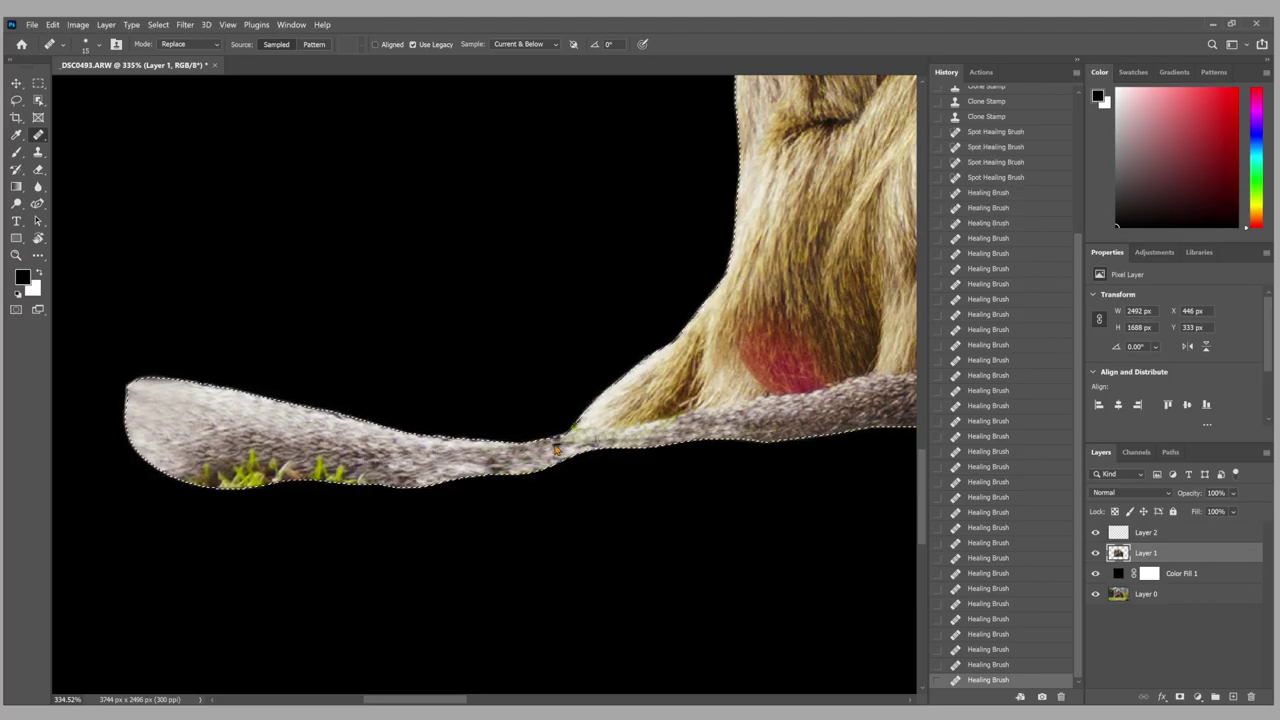
{"action": "left_click_drag", "start_coordinate": [600, 447], "coordinate": [660, 450]}
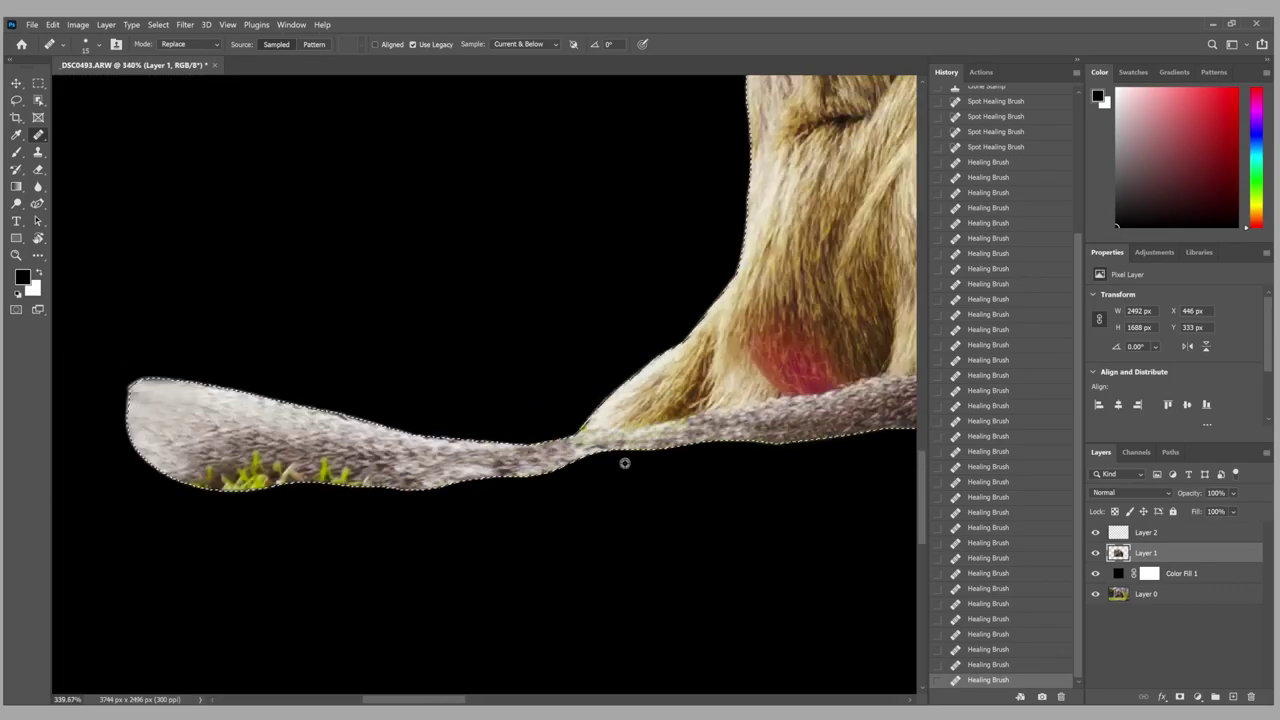
{"action": "key", "text": "ctrl+0"}
{"action": "scroll", "coordinate": [141, 558], "scroll_direction": "up", "scroll_amount": 5}
{"action": "left_click_drag", "start_coordinate": [451, 485], "coordinate": [506, 488]}
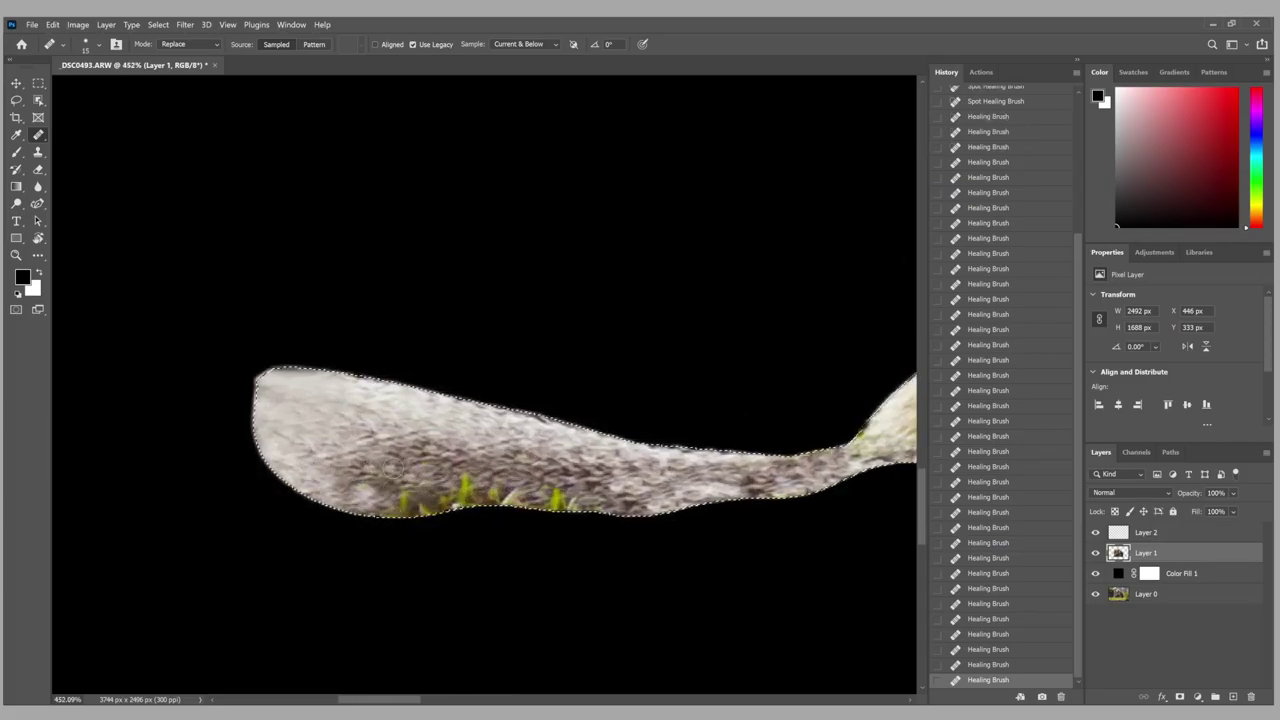
Invert the selection to cover the background, brush over it, then deselect.
{"action": "scroll", "coordinate": [441, 402], "scroll_direction": "up", "scroll_amount": 3}
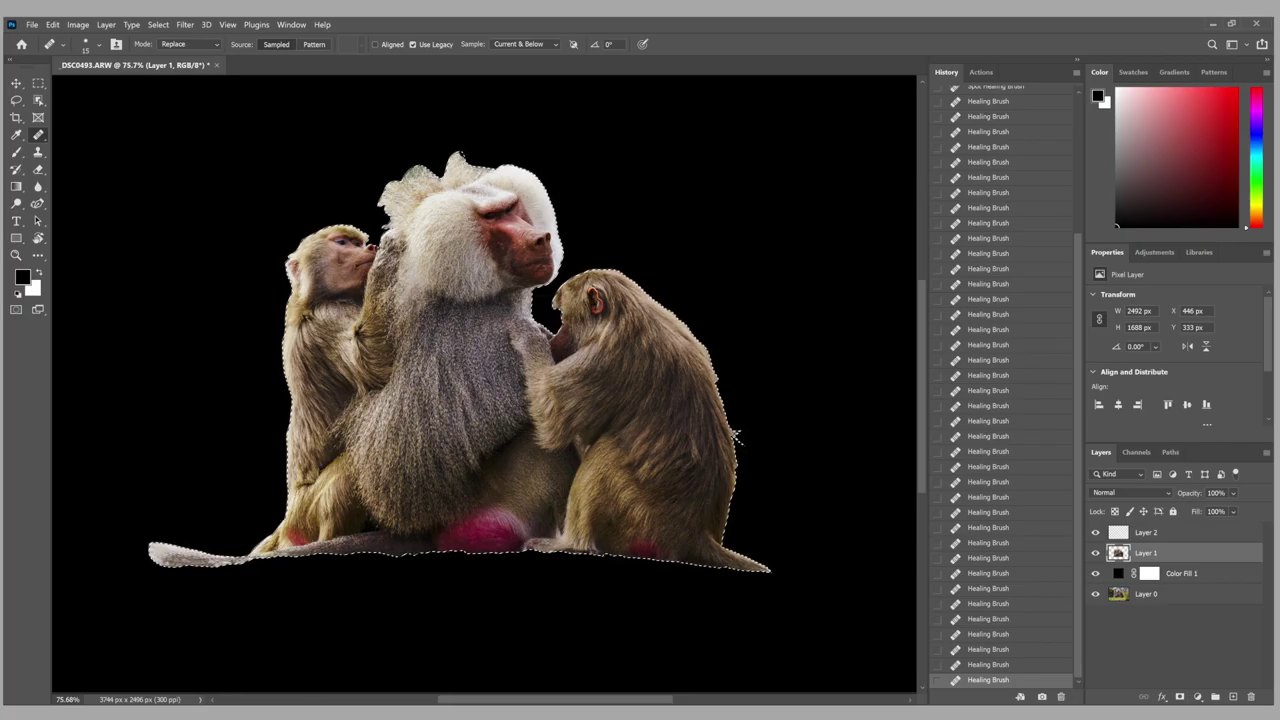
{"action": "key", "text": "m"}
{"action": "key", "text": "ctrl+shift+i"}
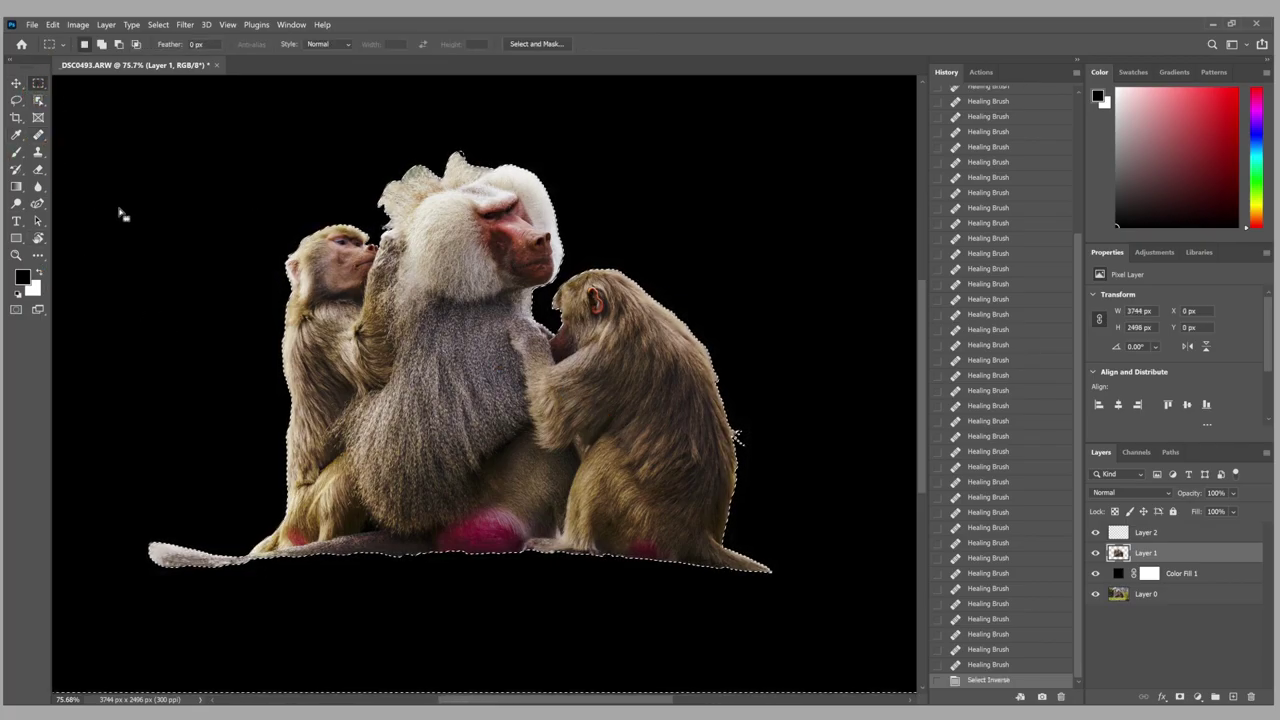
{"action": "key", "text": "b"}
{"action": "left_click_drag", "start_coordinate": [883, 432], "coordinate": [700, 471]}
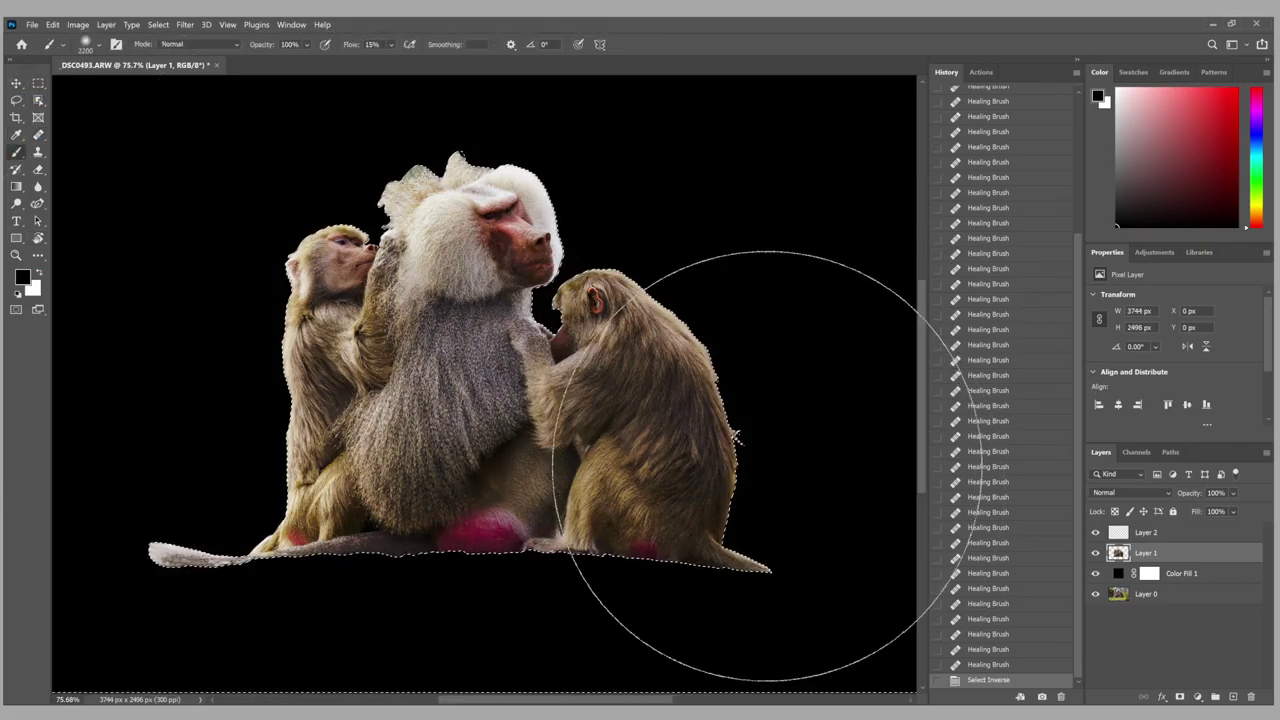
{"action": "key", "text": "ctrl+d"}
Shrink the brush, test a black stroke along the baboon's crown hair, then undo it.
{"action": "scroll", "coordinate": [314, 563], "scroll_direction": "up", "scroll_amount": 5}
{"action": "scroll", "coordinate": [314, 563], "scroll_direction": "up", "scroll_amount": 5}
{"action": "scroll", "coordinate": [609, 343], "scroll_direction": "down", "scroll_amount": 5}
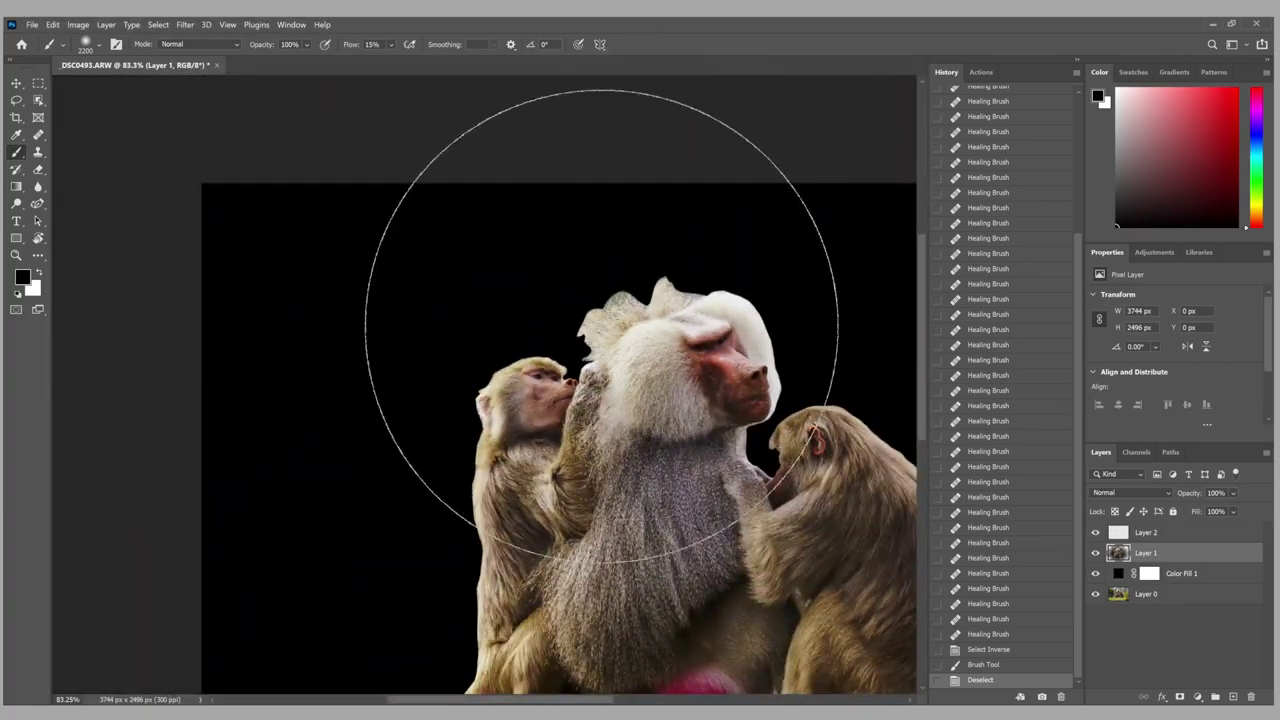
{"action": "key", "text": "bracketleft"}
{"action": "key", "text": "bracketleft"}
{"action": "key", "text": "bracketleft"}
{"action": "key", "text": "bracketleft"}
{"action": "key", "text": "bracketleft"}
{"action": "key", "text": "alt+bracketright"}
{"action": "scroll", "coordinate": [680, 277], "scroll_direction": "up", "scroll_amount": 5}
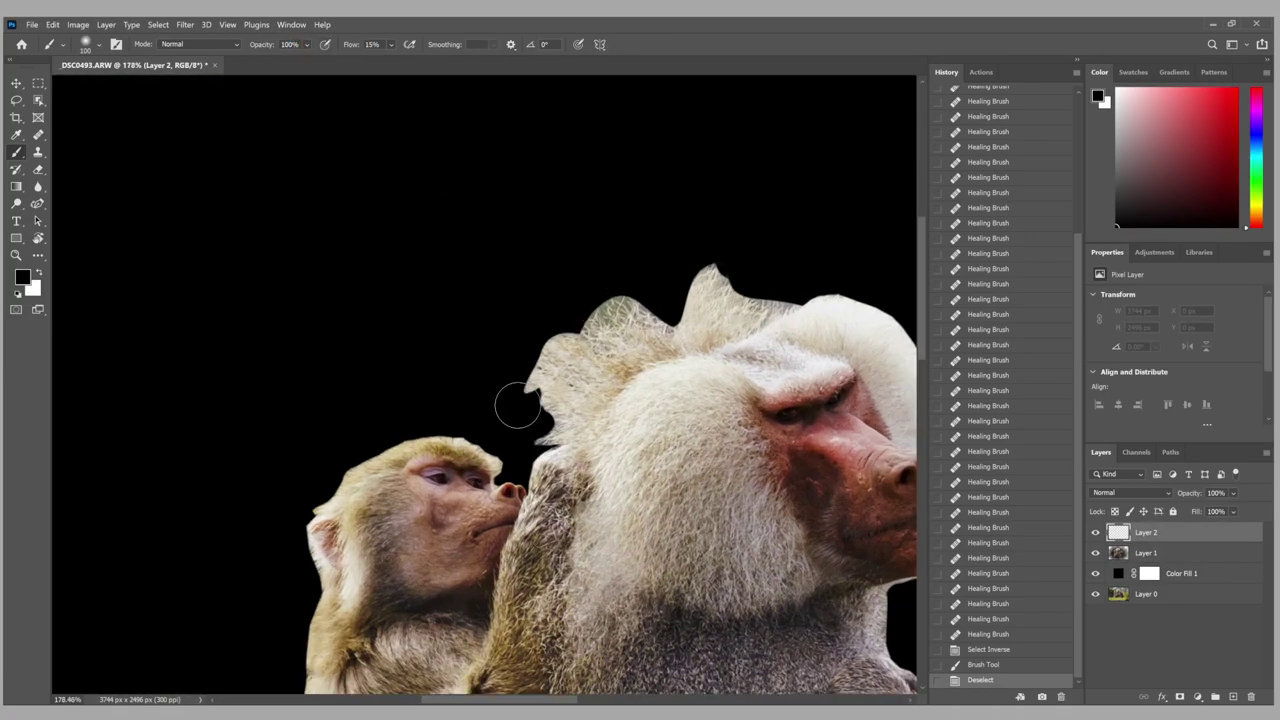
{"action": "mouse_move", "coordinate": [523, 400]}
{"action": "left_mouse_down"}
{"action": "mouse_move", "coordinate": [601, 298]}
{"action": "mouse_move", "coordinate": [590, 308]}
{"action": "mouse_move", "coordinate": [656, 304]}
{"action": "left_mouse_up"}
{"action": "key", "text": "e"}
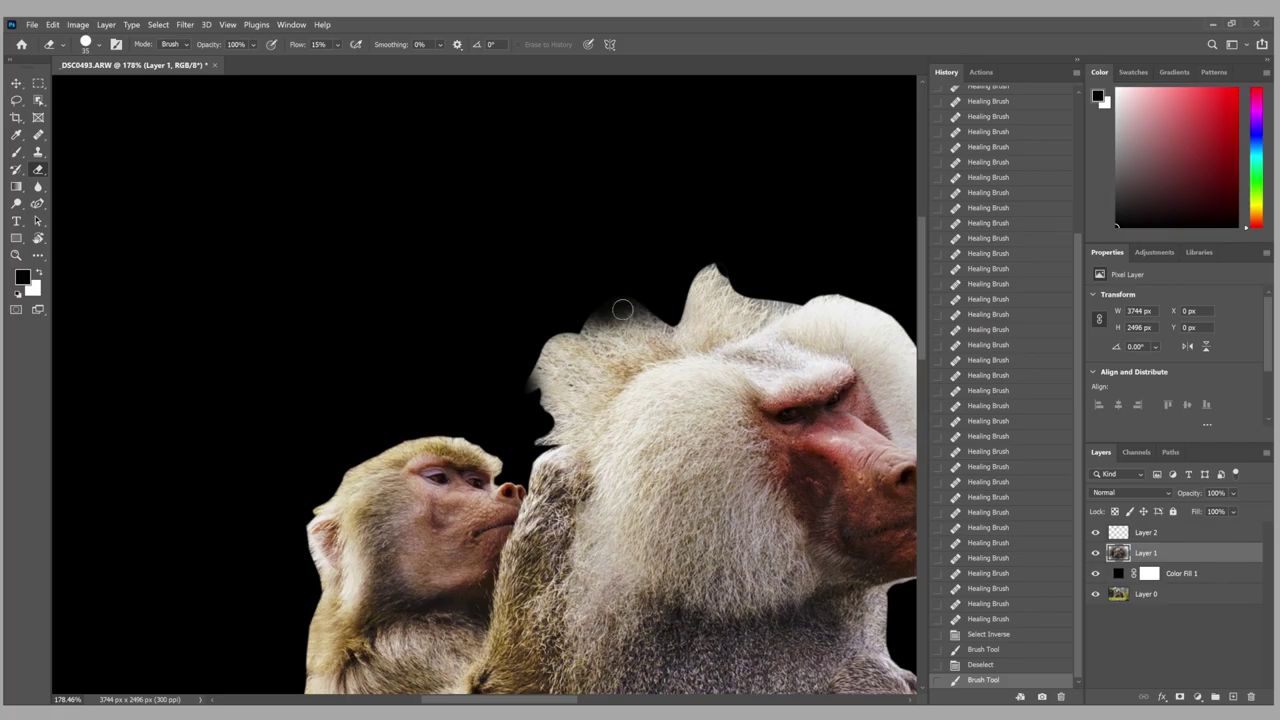
{"action": "key", "text": "ctrl+z"}
Duplicate Layer 1, move the copy beneath the original, and hide it.
{"action": "left_click", "coordinate": [1115, 553]}
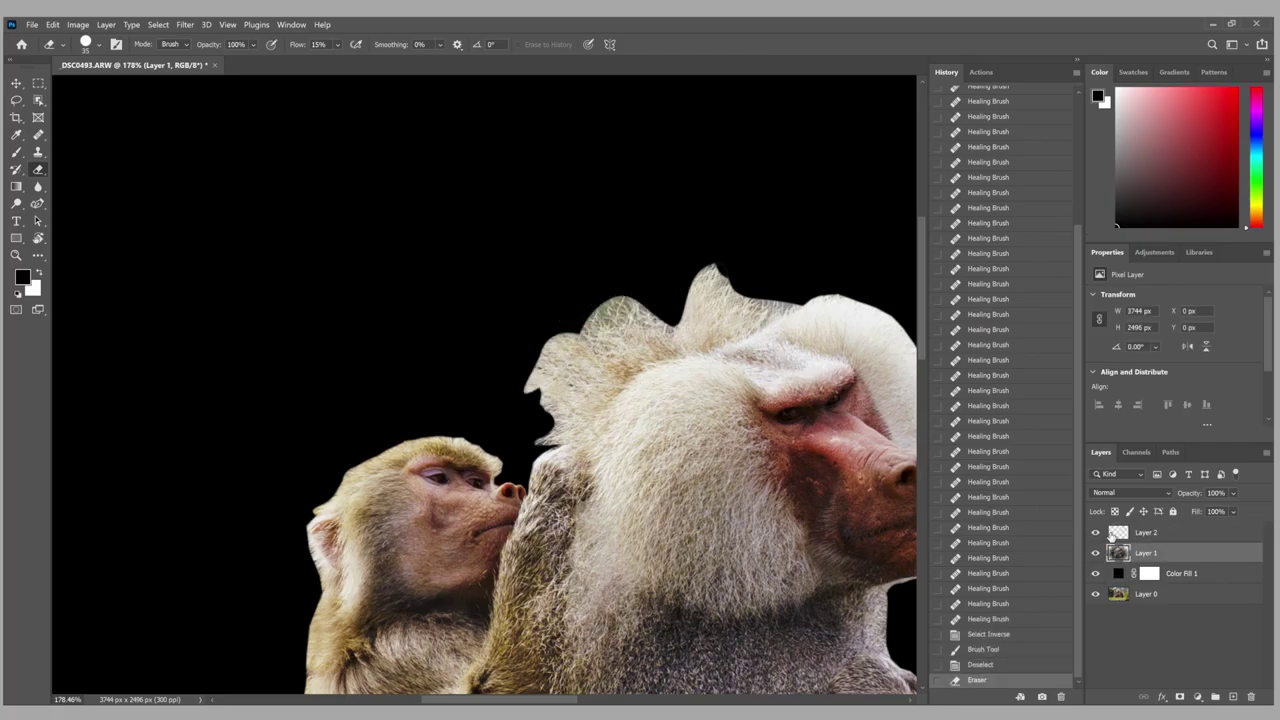
{"action": "key", "text": "ctrl+j"}
{"action": "key", "text": "ctrl+bracketleft"}
{"action": "key", "text": "ctrl+comma"}
Try erasing head-top hair on Layer 1, then revert to the pre-erase state.
{"action": "left_click", "coordinate": [1146, 553]}
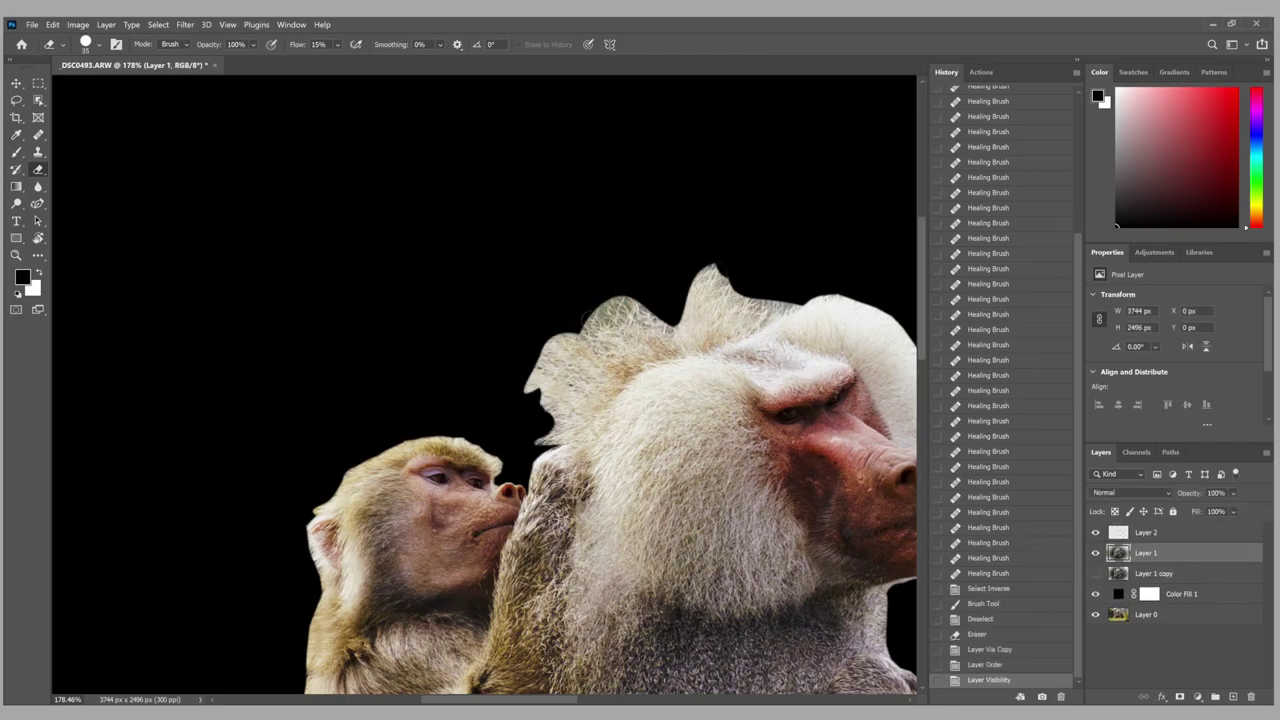
{"action": "mouse_move", "coordinate": [585, 328]}
{"action": "left_mouse_down"}
{"action": "mouse_move", "coordinate": [590, 298]}
{"action": "mouse_move", "coordinate": [537, 294]}
{"action": "mouse_move", "coordinate": [588, 316]}
{"action": "mouse_move", "coordinate": [634, 297]}
{"action": "mouse_move", "coordinate": [673, 319]}
{"action": "mouse_move", "coordinate": [578, 322]}
{"action": "mouse_move", "coordinate": [613, 281]}
{"action": "mouse_move", "coordinate": [587, 321]}
{"action": "mouse_move", "coordinate": [625, 295]}
{"action": "mouse_move", "coordinate": [664, 317]}
{"action": "left_mouse_up"}
{"action": "key", "text": "ctrl+z"}
{"action": "left_click", "coordinate": [636, 299]}
{"action": "left_click", "coordinate": [708, 264]}
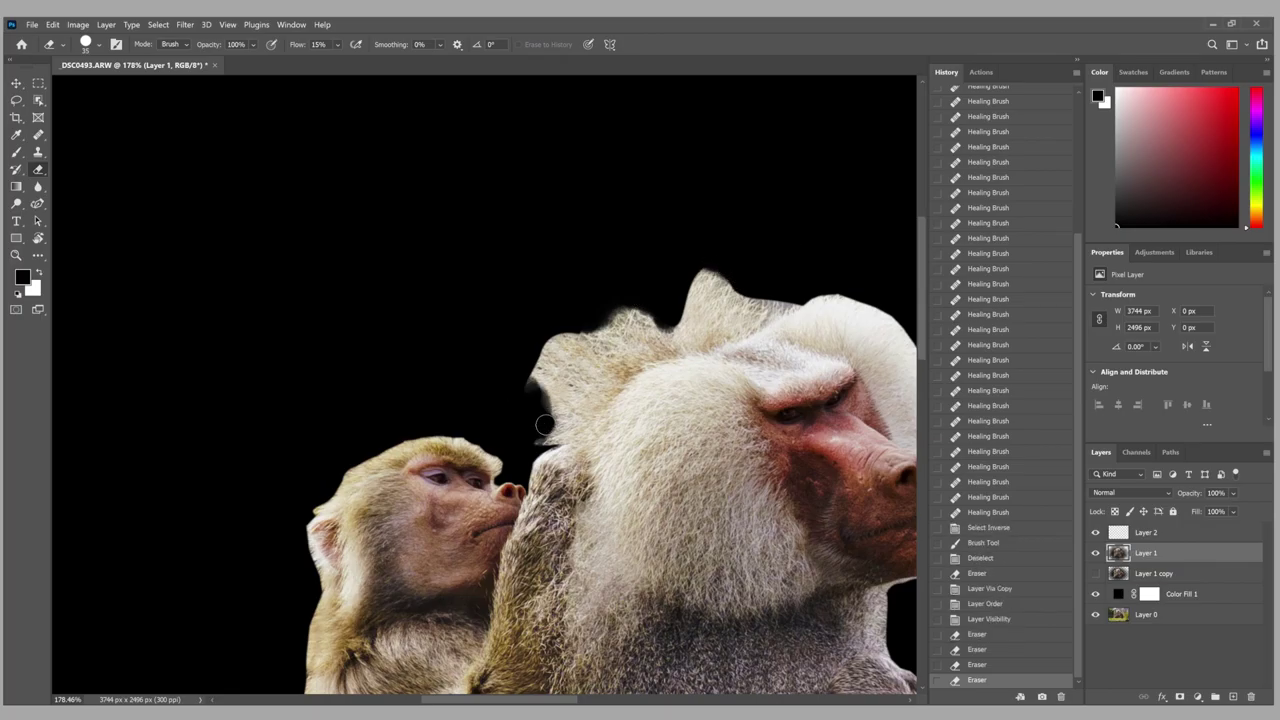
{"action": "left_click_drag", "start_coordinate": [544, 425], "coordinate": [528, 382]}
{"action": "key", "text": "ctrl+i"}
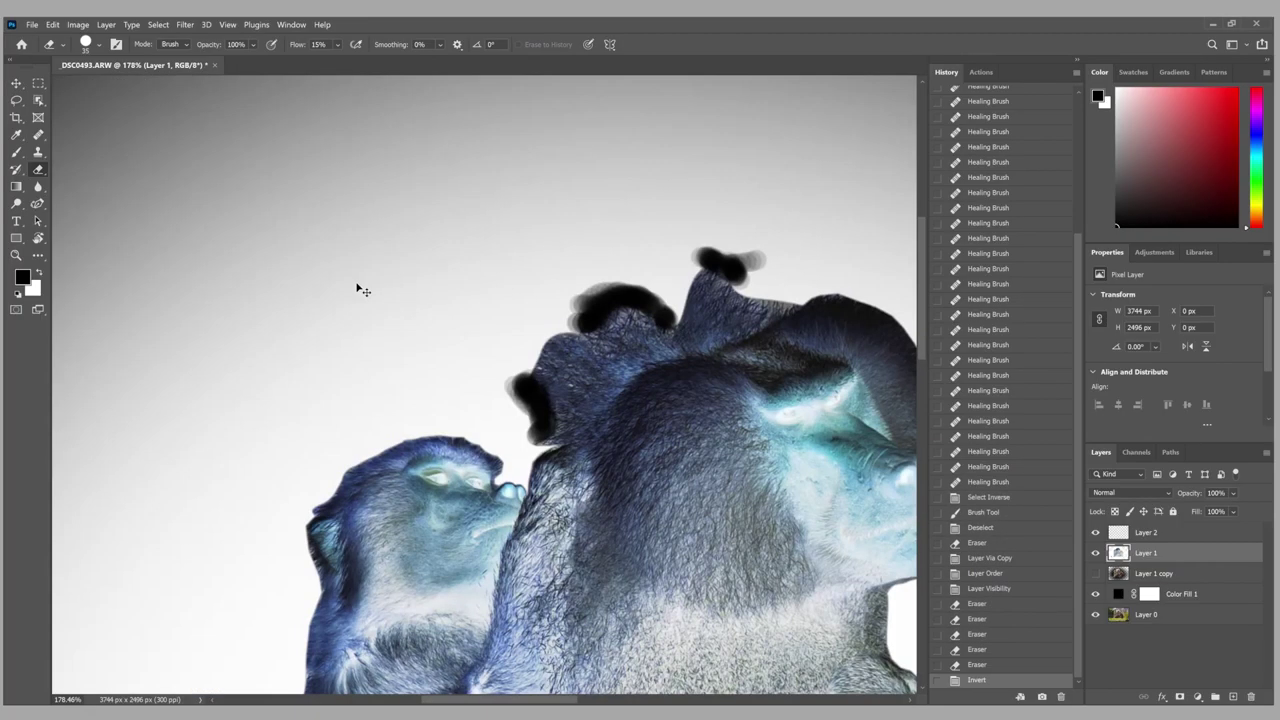
{"action": "key", "text": "ctrl+z"}
{"action": "key", "text": "ctrl+i"}
{"action": "key", "text": "ctrl+i"}
{"action": "left_click", "coordinate": [989, 573]}
Show Layer 1 copy above Layer 1 and give it an inverted black layer mask.
{"action": "key", "text": "ctrl+]"}
{"action": "left_click", "coordinate": [1095, 553]}
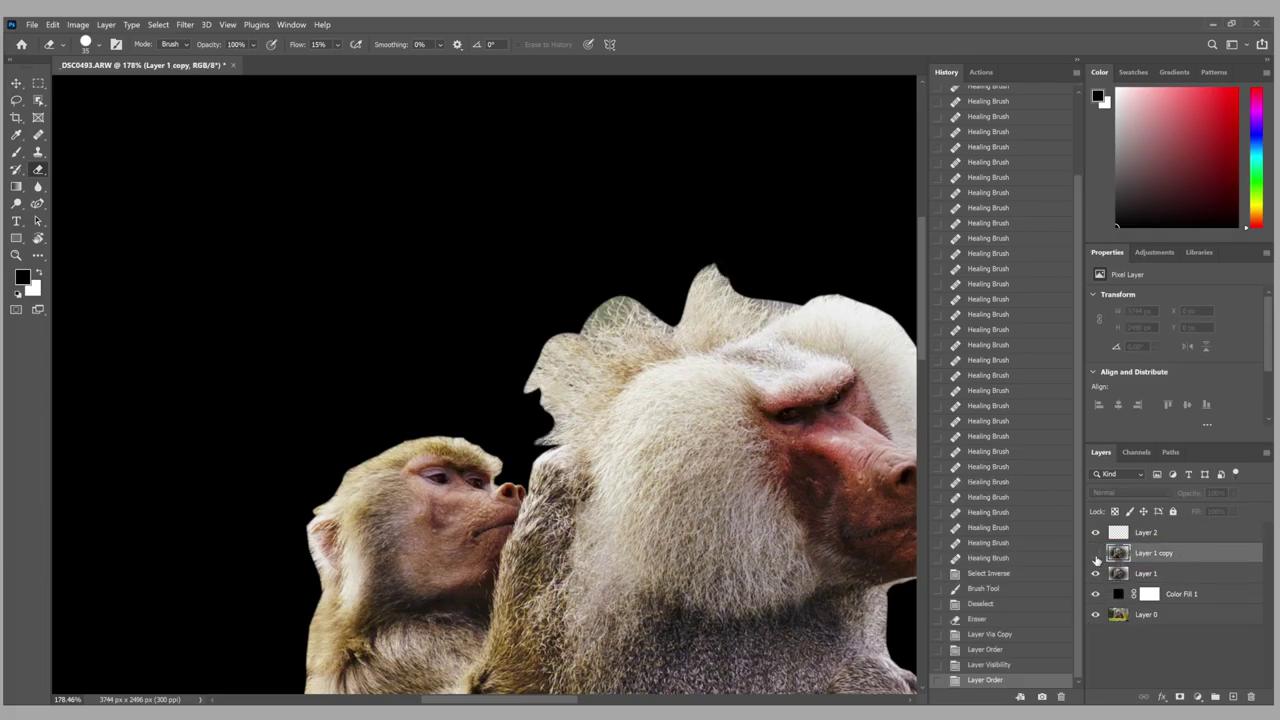
{"action": "left_click", "coordinate": [1179, 697]}
{"action": "key", "text": "ctrl+i"}
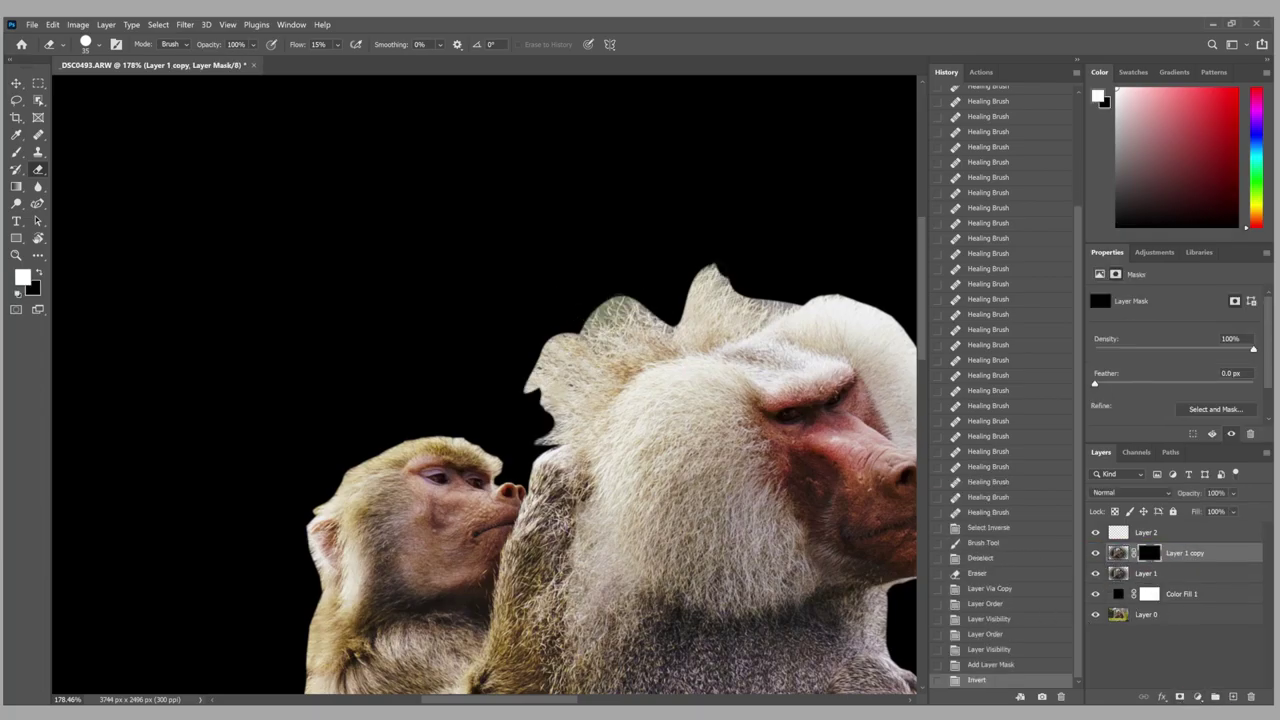
{"action": "left_click", "coordinate": [790, 425]}
{"action": "left_click", "coordinate": [803, 435]}
{"action": "left_click_drag", "start_coordinate": [720, 350], "coordinate": [680, 310]}
{"action": "left_click_drag", "start_coordinate": [680, 310], "coordinate": [649, 269]}
{"action": "key", "text": "ctrl+i"}
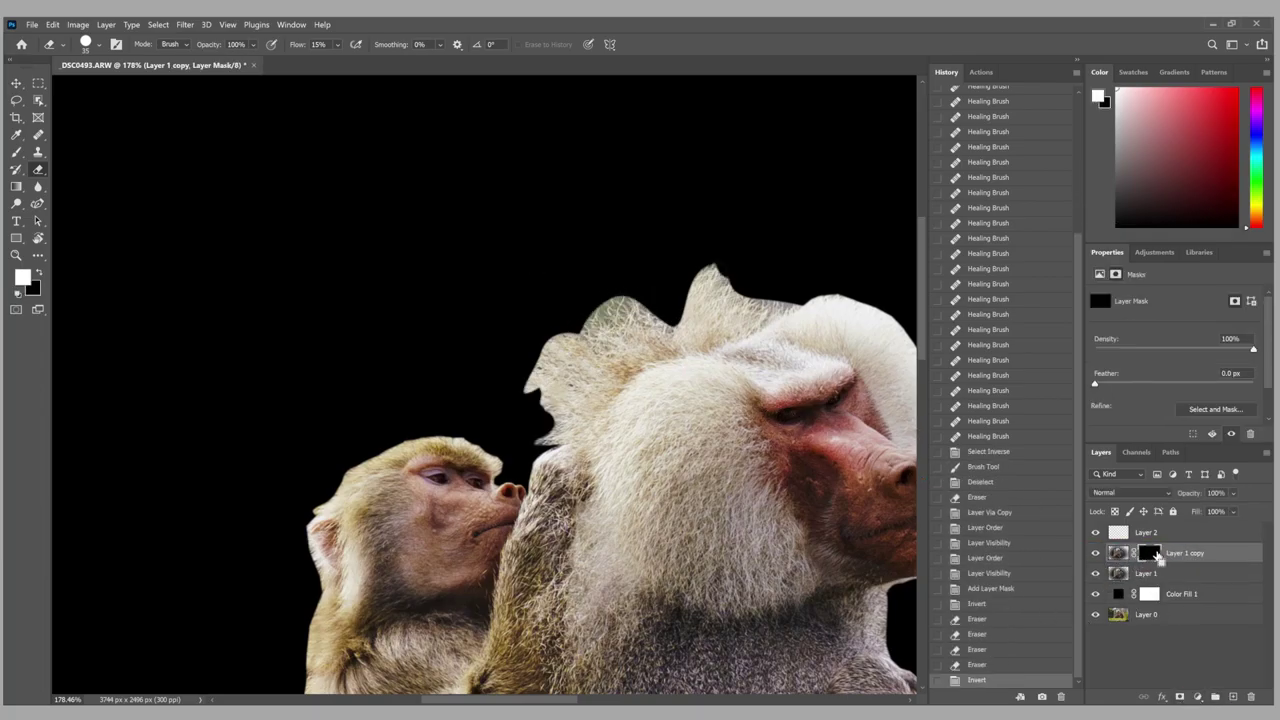
Brush the mask over the hair above the head, toggling the mask and undoing a stroke.
{"action": "left_click", "coordinate": [472, 319]}
{"action": "key", "text": "b"}
{"action": "key", "text": "x"}
{"action": "left_click", "coordinate": [1118, 553]}
{"action": "left_click_drag", "start_coordinate": [580, 300], "coordinate": [660, 330]}
{"action": "left_click_drag", "start_coordinate": [600, 310], "coordinate": [628, 322]}
{"action": "key", "text": "ctrl+i"}
{"action": "key", "text": "ctrl+i"}
{"action": "key", "text": "x"}
{"action": "key", "text": "ctrl+backslash"}
{"action": "key", "text": "ctrl+i"}
{"action": "key", "text": "ctrl+i"}
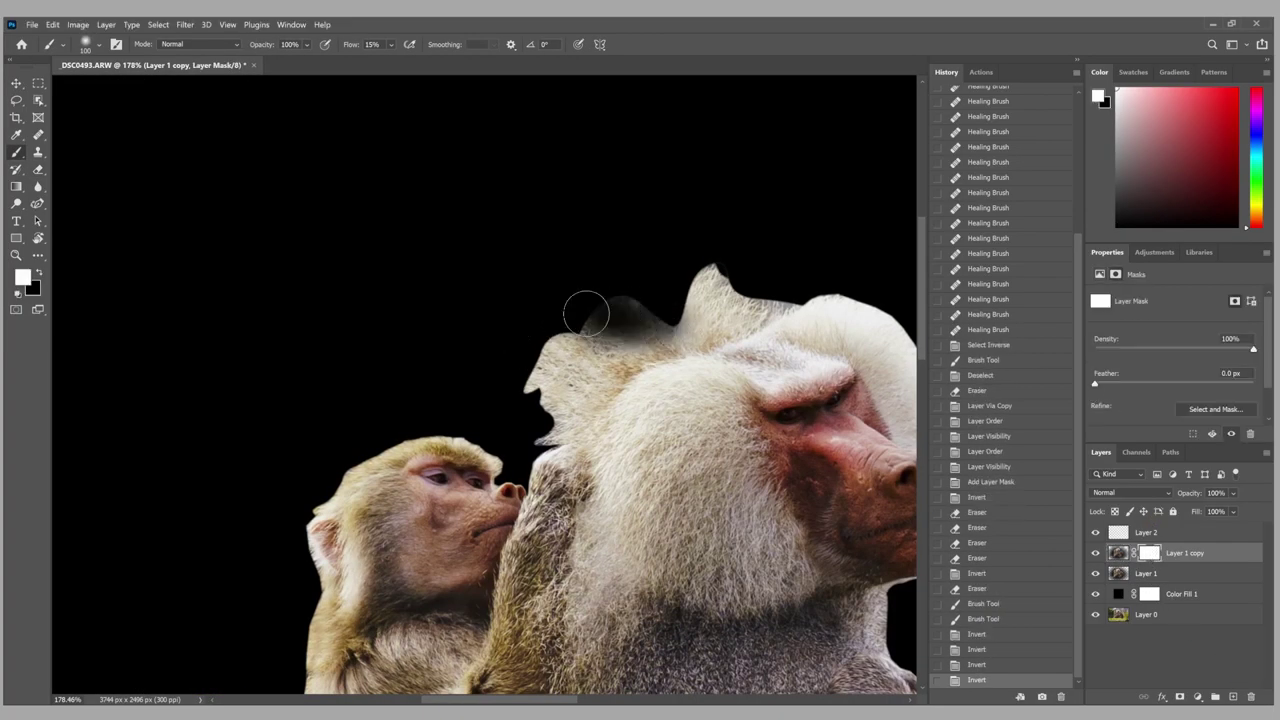
{"action": "key", "text": "x"}
{"action": "key", "text": "ctrl+z"}
{"action": "key", "text": "ctrl+z"}
{"action": "key", "text": "ctrl+z"}
{"action": "key", "text": "ctrl+z"}
{"action": "key", "text": "ctrl+z"}
{"action": "mouse_move", "coordinate": [618, 312]}
{"action": "left_mouse_down"}
{"action": "mouse_move", "coordinate": [600, 325]}
{"action": "mouse_move", "coordinate": [600, 371]}
{"action": "mouse_move", "coordinate": [857, 366]}
{"action": "mouse_move", "coordinate": [900, 420]}
{"action": "left_mouse_up"}
Resize the brush and paint the mask along the head top and left-side stray wisps.
{"action": "key", "text": "ctrl+backslash"}
{"action": "key", "text": "x"}
{"action": "key", "text": "bracketright"}
{"action": "key", "text": "bracketright"}
{"action": "key", "text": "bracketright"}
{"action": "key", "text": "bracketright"}
{"action": "key", "text": "bracketright"}
{"action": "key", "text": "bracketright"}
{"action": "key", "text": "bracketright"}
{"action": "key", "text": "bracketright"}
{"action": "key", "text": "bracketright"}
{"action": "key", "text": "bracketright"}
{"action": "key", "text": "bracketright"}
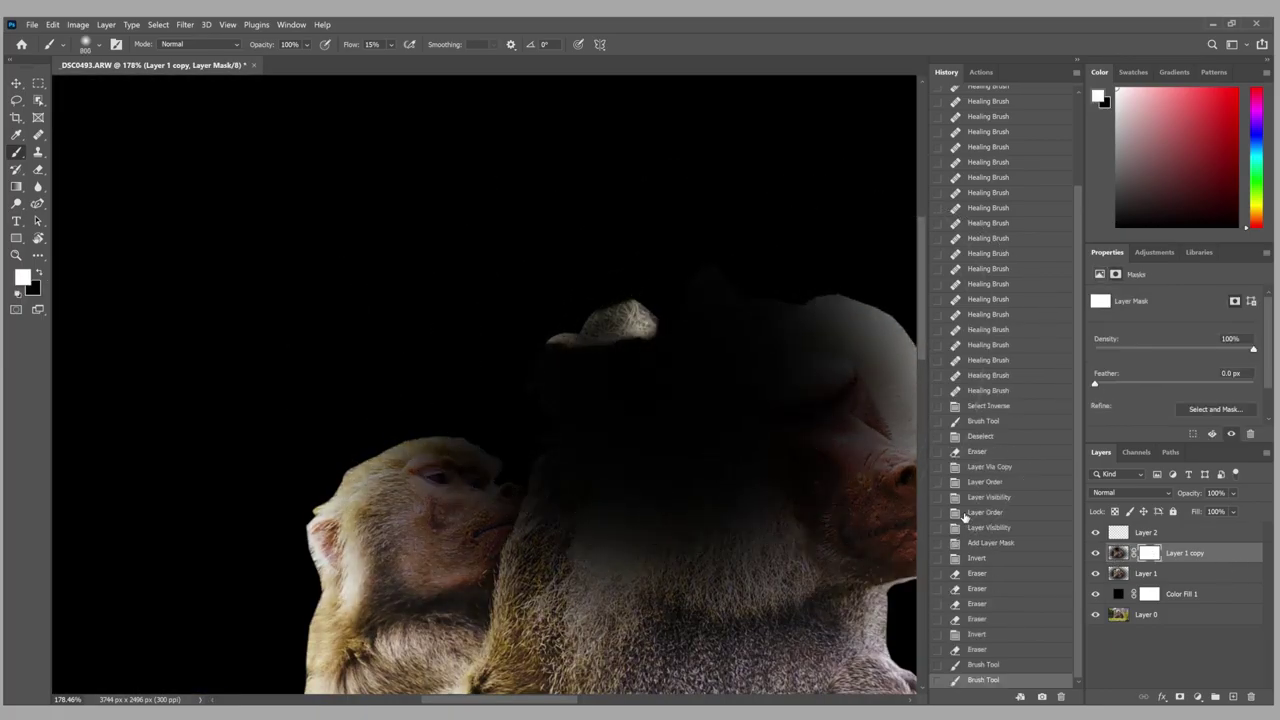
{"action": "key", "text": "ctrl+i"}
{"action": "key", "text": "bracketleft"}
{"action": "key", "text": "bracketleft"}
{"action": "key", "text": "bracketleft"}
{"action": "key", "text": "bracketleft"}
{"action": "key", "text": "bracketleft"}
{"action": "key", "text": "bracketleft"}
{"action": "key", "text": "bracketleft"}
{"action": "key", "text": "bracketleft"}
{"action": "key", "text": "bracketleft"}
{"action": "key", "text": "bracketleft"}
{"action": "key", "text": "bracketleft"}
{"action": "mouse_move", "coordinate": [665, 325]}
{"action": "left_mouse_down"}
{"action": "mouse_move", "coordinate": [604, 300]}
{"action": "mouse_move", "coordinate": [657, 306]}
{"action": "mouse_move", "coordinate": [600, 303]}
{"action": "left_mouse_up"}
{"action": "mouse_move", "coordinate": [538, 438]}
{"action": "left_mouse_down"}
{"action": "mouse_move", "coordinate": [527, 455]}
{"action": "mouse_move", "coordinate": [565, 444]}
{"action": "mouse_move", "coordinate": [537, 336]}
{"action": "mouse_move", "coordinate": [539, 349]}
{"action": "mouse_move", "coordinate": [518, 354]}
{"action": "mouse_move", "coordinate": [547, 429]}
{"action": "mouse_move", "coordinate": [534, 442]}
{"action": "mouse_move", "coordinate": [558, 421]}
{"action": "mouse_move", "coordinate": [515, 457]}
{"action": "mouse_move", "coordinate": [568, 431]}
{"action": "mouse_move", "coordinate": [609, 458]}
{"action": "mouse_move", "coordinate": [602, 427]}
{"action": "mouse_move", "coordinate": [560, 423]}
{"action": "left_mouse_up"}
{"action": "scroll", "coordinate": [536, 432], "scroll_direction": "up", "scroll_amount": 3}
{"action": "key", "text": "bracketleft"}
{"action": "key", "text": "bracketleft"}
{"action": "key", "text": "bracketleft"}
{"action": "key", "text": "bracketleft"}
{"action": "key", "text": "bracketleft"}
{"action": "left_click", "coordinate": [568, 431]}
Darken and smooth the mask along the head-top edge with a 40% flow brush.
{"action": "key", "text": "e"}
{"action": "key", "text": "ctrl+z"}
{"action": "left_click_drag", "start_coordinate": [625, 160], "coordinate": [850, 190]}
{"action": "key", "text": "b"}
{"action": "key", "text": "ctrl+z"}
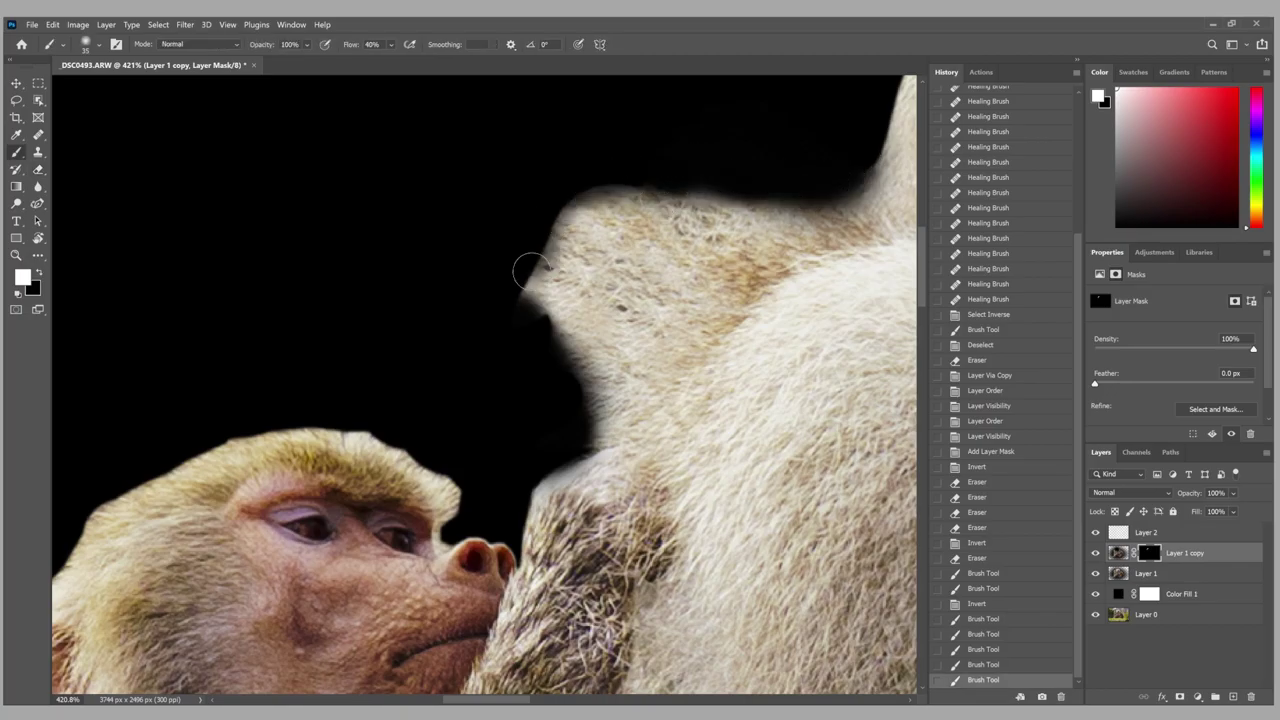
{"action": "mouse_move", "coordinate": [530, 270]}
{"action": "left_mouse_down"}
{"action": "mouse_move", "coordinate": [515, 330]}
{"action": "mouse_move", "coordinate": [449, 334]}
{"action": "mouse_move", "coordinate": [474, 344]}
{"action": "left_mouse_up"}
{"action": "scroll", "coordinate": [377, 171], "scroll_direction": "down", "scroll_amount": 5}
{"action": "scroll", "coordinate": [430, 270], "scroll_direction": "up", "scroll_amount": 5}
Paint the mask with white along the ear tuft to reshape its tip.
{"action": "key", "text": "x"}
{"action": "key", "text": "x"}
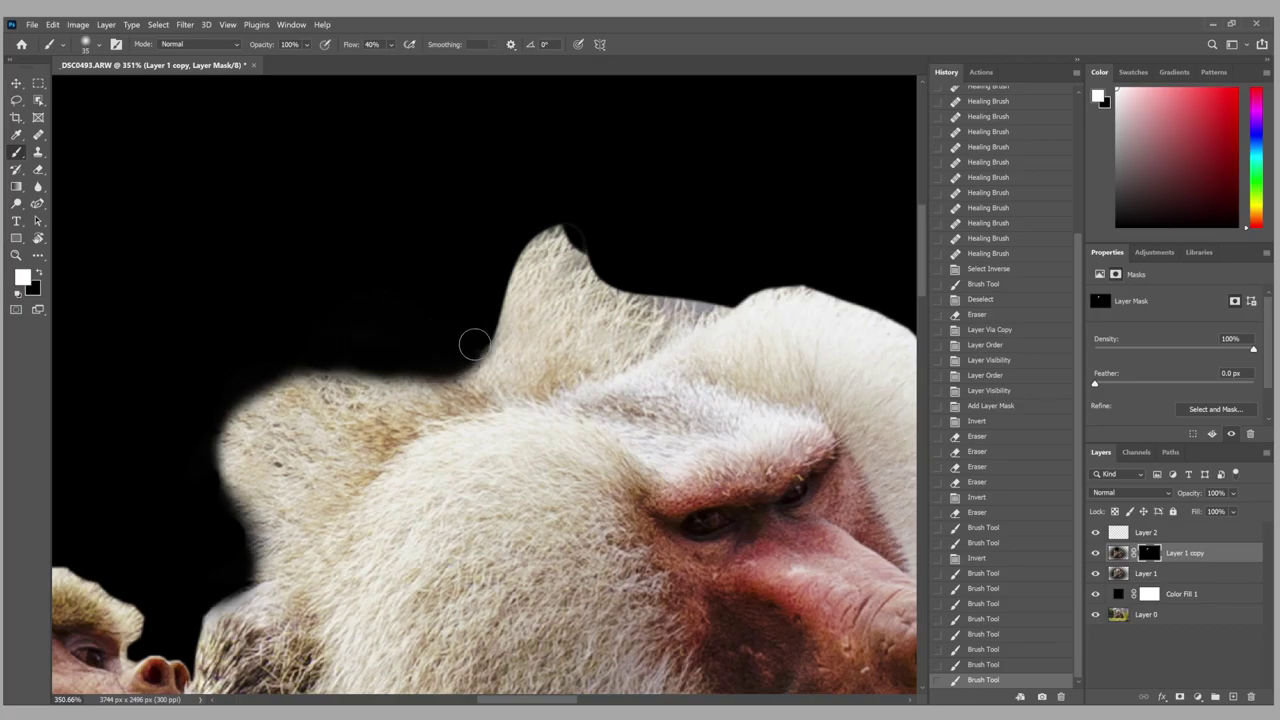
{"action": "key", "text": "x"}
{"action": "left_click_drag", "start_coordinate": [226, 363], "coordinate": [240, 405]}
{"action": "key", "text": "ctrl+z"}
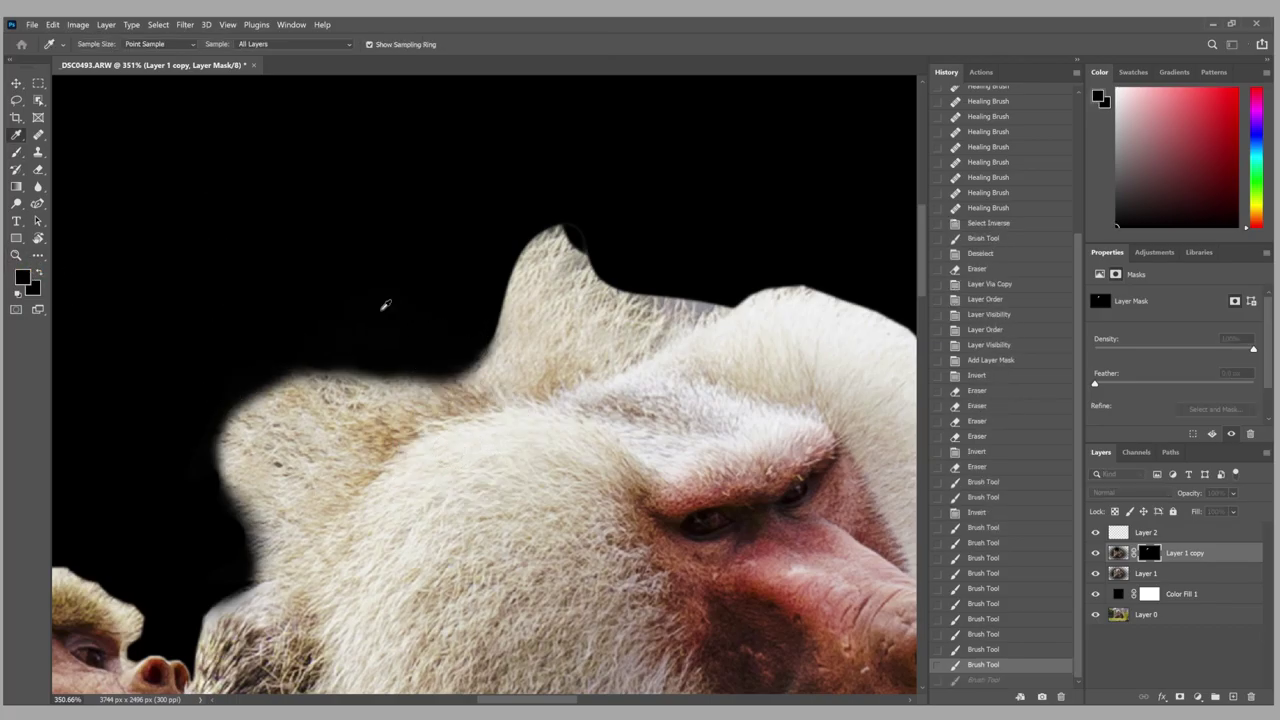
{"action": "key", "text": "x"}
{"action": "mouse_move", "coordinate": [612, 242]}
{"action": "left_mouse_down"}
{"action": "mouse_move", "coordinate": [553, 225]}
{"action": "mouse_move", "coordinate": [709, 298]}
{"action": "mouse_move", "coordinate": [635, 287]}
{"action": "mouse_move", "coordinate": [625, 271]}
{"action": "mouse_move", "coordinate": [743, 291]}
{"action": "mouse_move", "coordinate": [670, 298]}
{"action": "left_mouse_up"}
On Layer 2, paint black along the left fur edge and the head top.
{"action": "key", "text": "alt+bracketright"}
{"action": "key", "text": "x"}
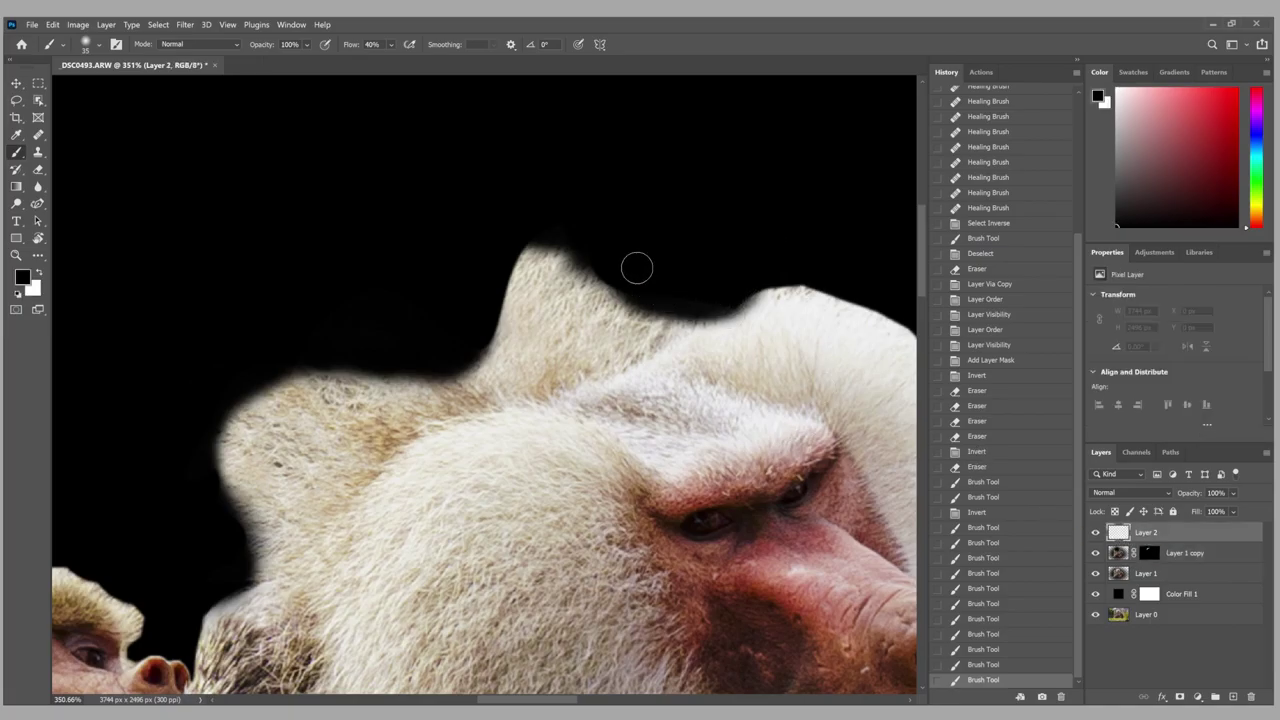
{"action": "mouse_move", "coordinate": [358, 358]}
{"action": "left_mouse_down"}
{"action": "mouse_move", "coordinate": [191, 471]}
{"action": "mouse_move", "coordinate": [268, 598]}
{"action": "left_mouse_up"}
{"action": "scroll", "coordinate": [192, 580], "scroll_direction": "up", "scroll_amount": 2}
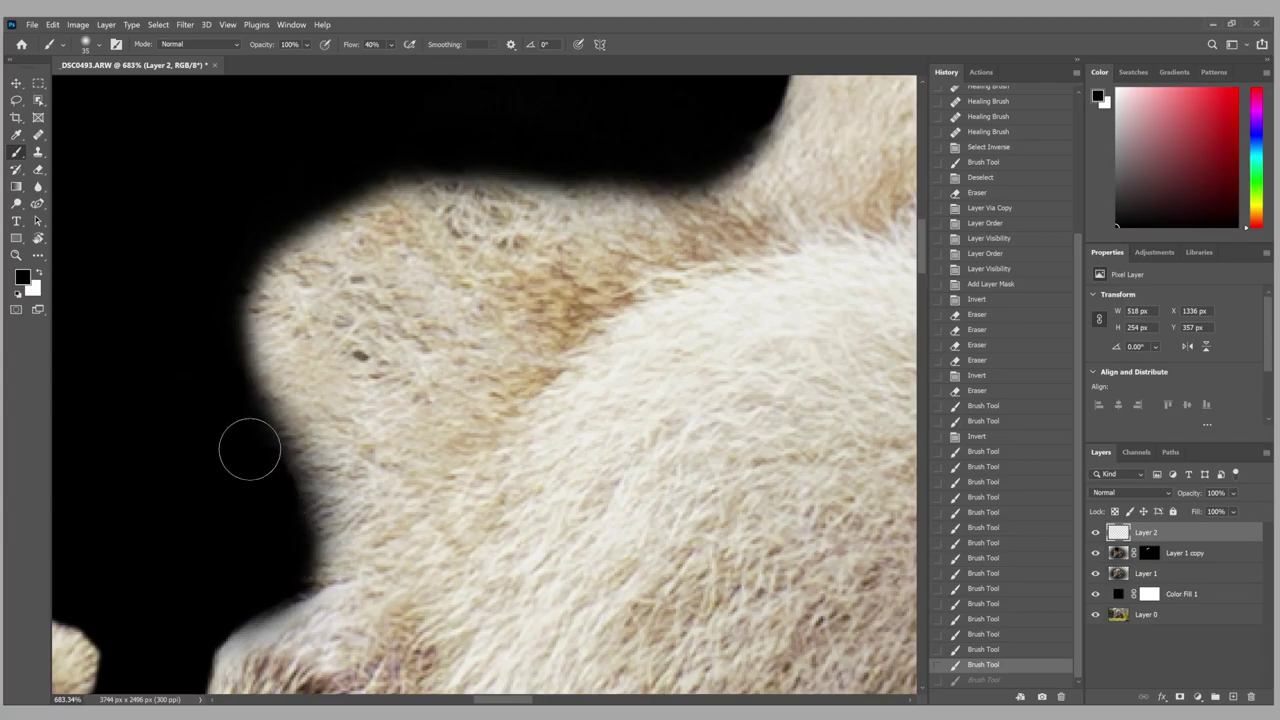
{"action": "scroll", "coordinate": [808, 140], "scroll_direction": "down", "scroll_amount": 4}
{"action": "scroll", "coordinate": [449, 166], "scroll_direction": "up", "scroll_amount": 6}
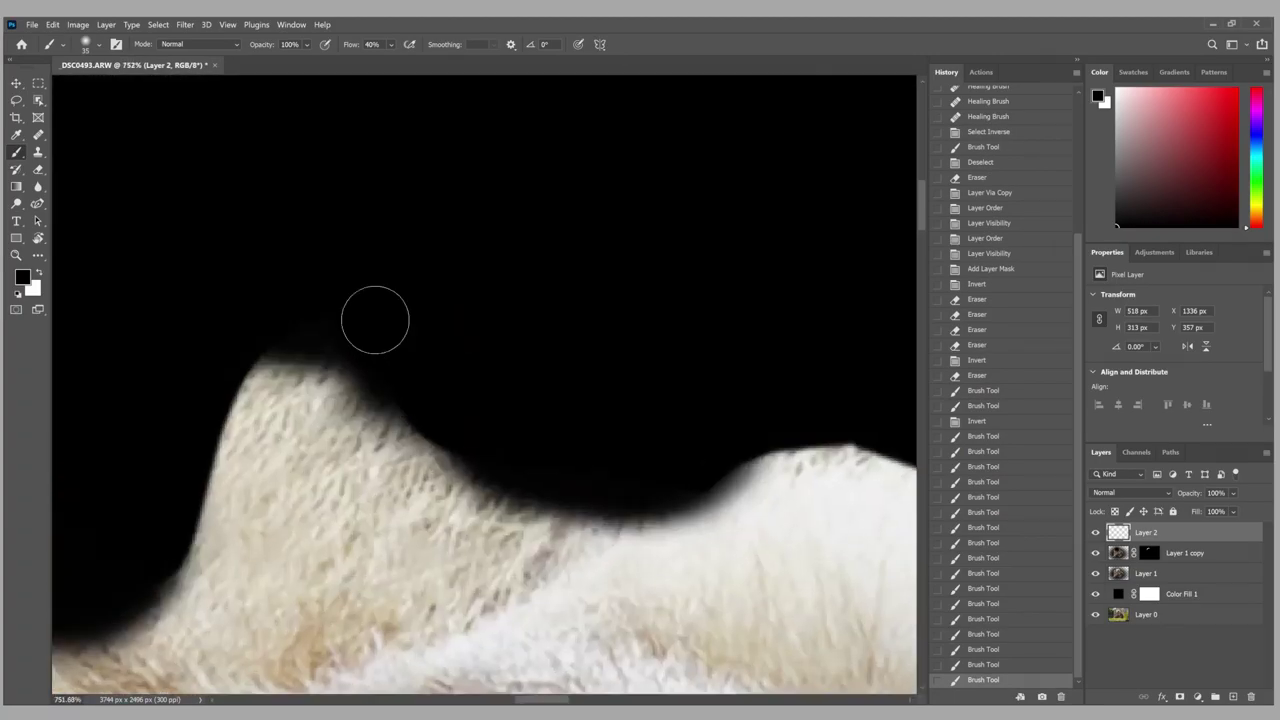
{"action": "left_click_drag", "start_coordinate": [547, 477], "coordinate": [591, 489]}
Erase excess black along the fur edge and on the head-top fur.
{"action": "key", "text": "e"}
{"action": "left_click_drag", "start_coordinate": [540, 532], "coordinate": [690, 528]}
{"action": "scroll", "coordinate": [797, 687], "scroll_direction": "down", "scroll_amount": 5}
{"action": "scroll", "coordinate": [797, 687], "scroll_direction": "down", "scroll_amount": 5}
{"action": "scroll", "coordinate": [510, 430], "scroll_direction": "up", "scroll_amount": 5}
{"action": "left_click_drag", "start_coordinate": [506, 430], "coordinate": [550, 430]}
{"action": "scroll", "coordinate": [510, 430], "scroll_direction": "down", "scroll_amount": 1}
{"action": "scroll", "coordinate": [510, 430], "scroll_direction": "up", "scroll_amount": 2}
Paint black along the head-top fur and erase overspill on the side fur.
{"action": "key", "text": "b"}
{"action": "left_click_drag", "start_coordinate": [606, 568], "coordinate": [351, 634]}
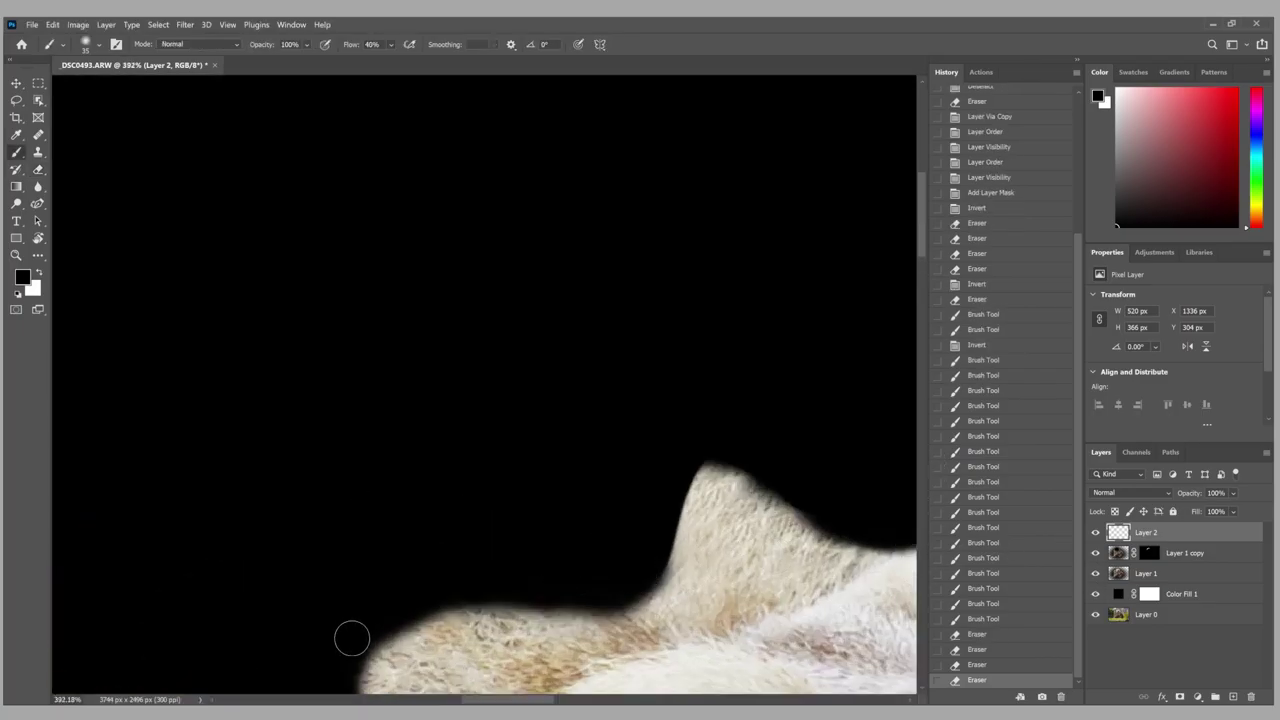
{"action": "key", "text": "e"}
{"action": "scroll", "coordinate": [385, 601], "scroll_direction": "down", "scroll_amount": 5}
{"action": "left_click_drag", "start_coordinate": [400, 522], "coordinate": [388, 595]}
{"action": "scroll", "coordinate": [706, 297], "scroll_direction": "down", "scroll_amount": 5}
{"action": "scroll", "coordinate": [626, 411], "scroll_direction": "up", "scroll_amount": 5}
With a size 10 brush, black out a stray hair strand and more side fur edges.
{"action": "key", "text": "b"}
{"action": "scroll", "coordinate": [453, 437], "scroll_direction": "up", "scroll_amount": 2}
{"action": "key", "text": "bracketleft"}
{"action": "key", "text": "bracketleft"}
{"action": "key", "text": "bracketleft"}
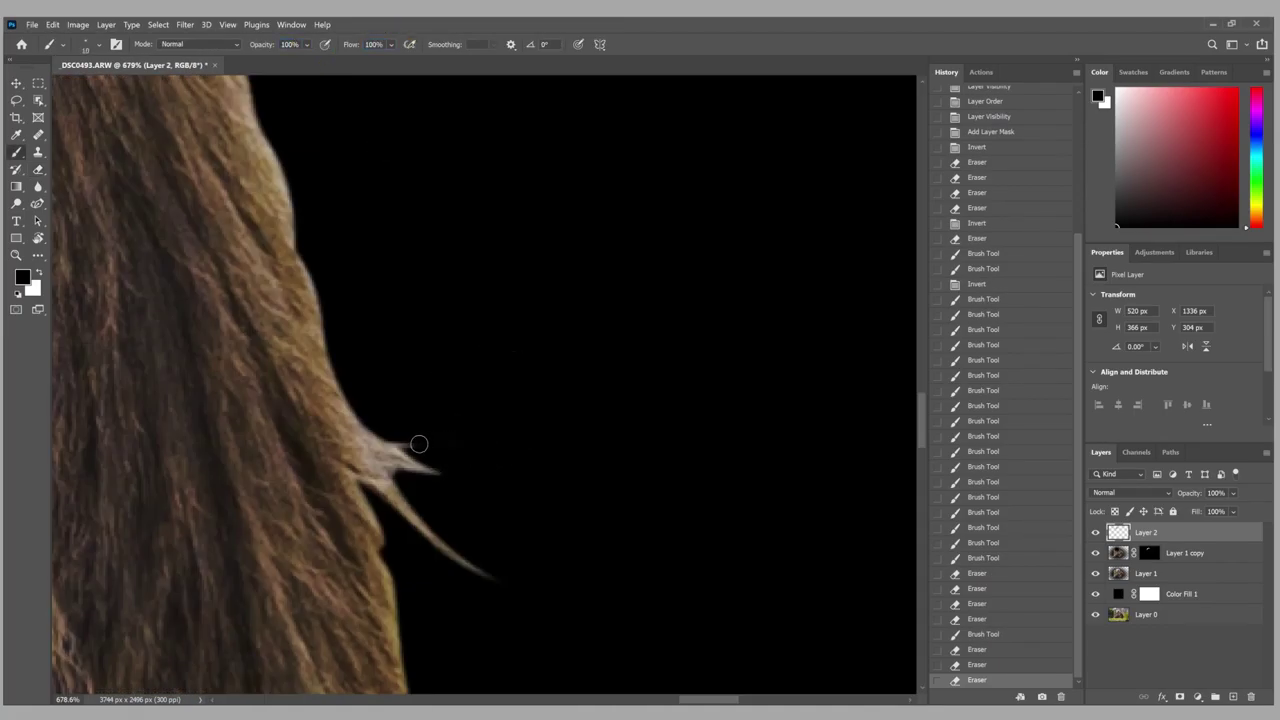
{"action": "left_click_drag", "start_coordinate": [440, 470], "coordinate": [490, 575]}
{"action": "scroll", "coordinate": [480, 577], "scroll_direction": "down", "scroll_amount": 5}
{"action": "scroll", "coordinate": [453, 517], "scroll_direction": "up", "scroll_amount": 5}
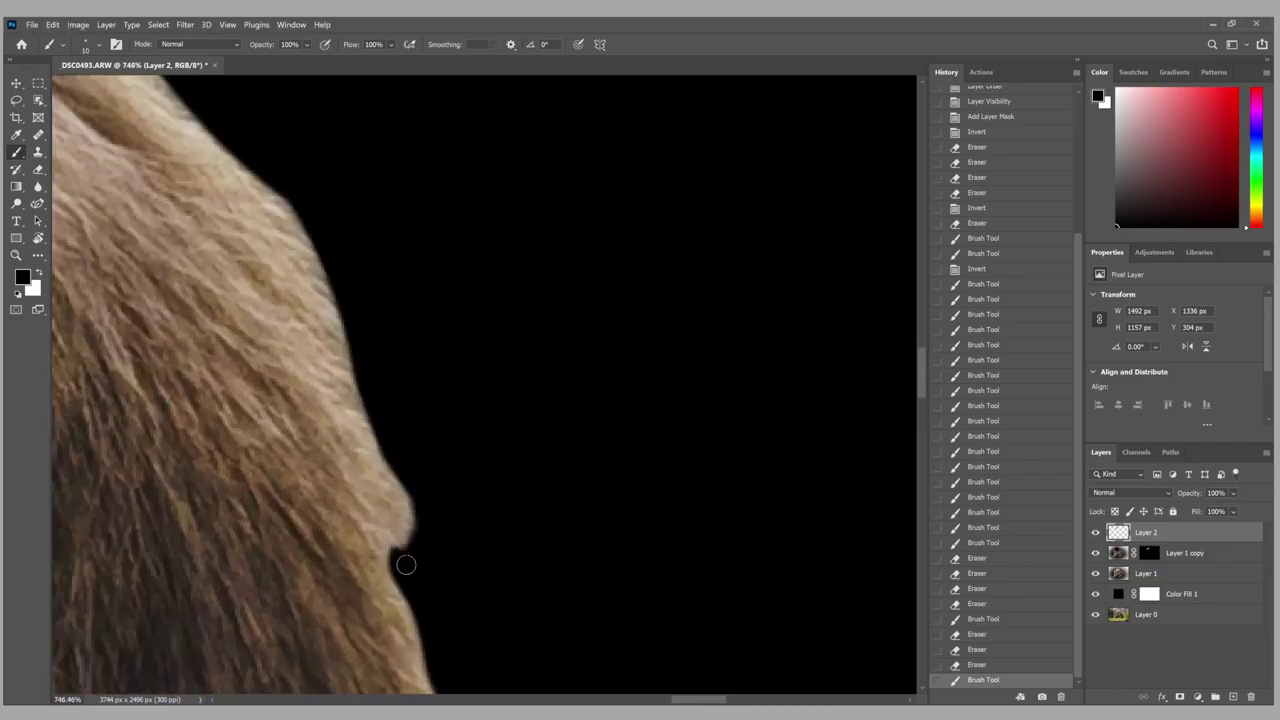
{"action": "scroll", "coordinate": [406, 565], "scroll_direction": "down", "scroll_amount": 5}
{"action": "scroll", "coordinate": [214, 306], "scroll_direction": "up", "scroll_amount": 4}
{"action": "left_click_drag", "start_coordinate": [490, 365], "coordinate": [479, 450]}
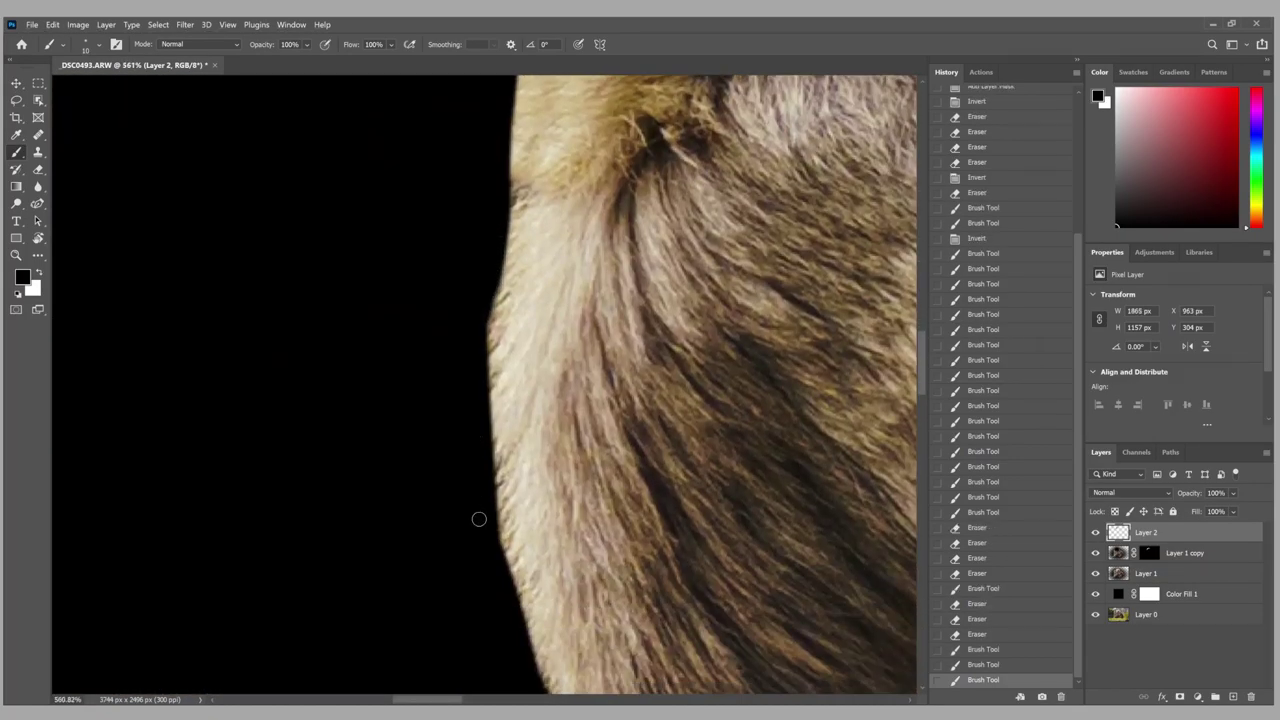
{"action": "scroll", "coordinate": [479, 519], "scroll_direction": "down", "scroll_amount": 1}
{"action": "mouse_move", "coordinate": [500, 530]}
{"action": "left_mouse_down"}
{"action": "mouse_move", "coordinate": [525, 551]}
{"action": "mouse_move", "coordinate": [542, 538]}
{"action": "mouse_move", "coordinate": [537, 623]}
{"action": "mouse_move", "coordinate": [544, 502]}
{"action": "mouse_move", "coordinate": [548, 548]}
{"action": "left_mouse_up"}
Paint black along the bottom fur edge, then clone-stamp fur near the bottom.
{"action": "scroll", "coordinate": [528, 556], "scroll_direction": "down", "scroll_amount": 1}
{"action": "scroll", "coordinate": [530, 560], "scroll_direction": "down", "scroll_amount": 2}
{"action": "scroll", "coordinate": [537, 610], "scroll_direction": "down", "scroll_amount": 1}
{"action": "scroll", "coordinate": [536, 623], "scroll_direction": "down", "scroll_amount": 1}
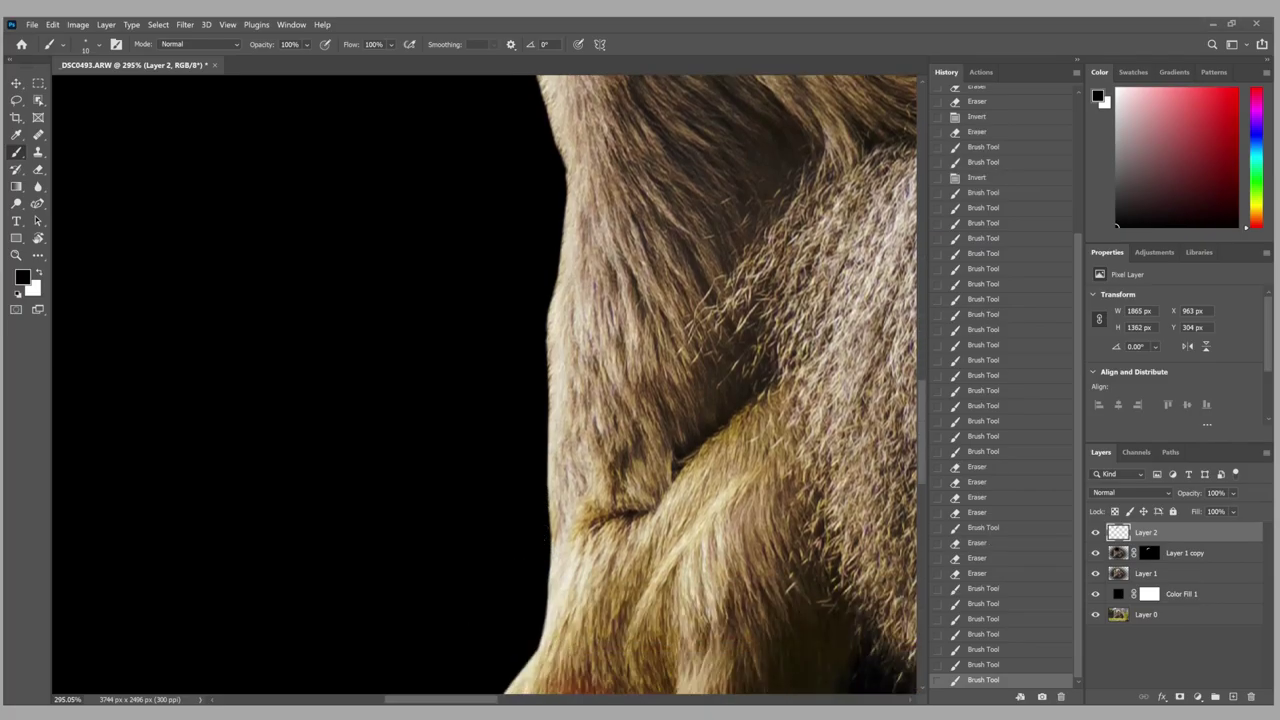
{"action": "scroll", "coordinate": [457, 613], "scroll_direction": "down", "scroll_amount": 7}
{"action": "scroll", "coordinate": [464, 703], "scroll_direction": "right", "scroll_amount": 5}
{"action": "left_click", "coordinate": [370, 424]}
{"action": "mouse_move", "coordinate": [457, 405]}
{"action": "left_mouse_down"}
{"action": "mouse_move", "coordinate": [608, 405]}
{"action": "mouse_move", "coordinate": [396, 412]}
{"action": "left_mouse_up"}
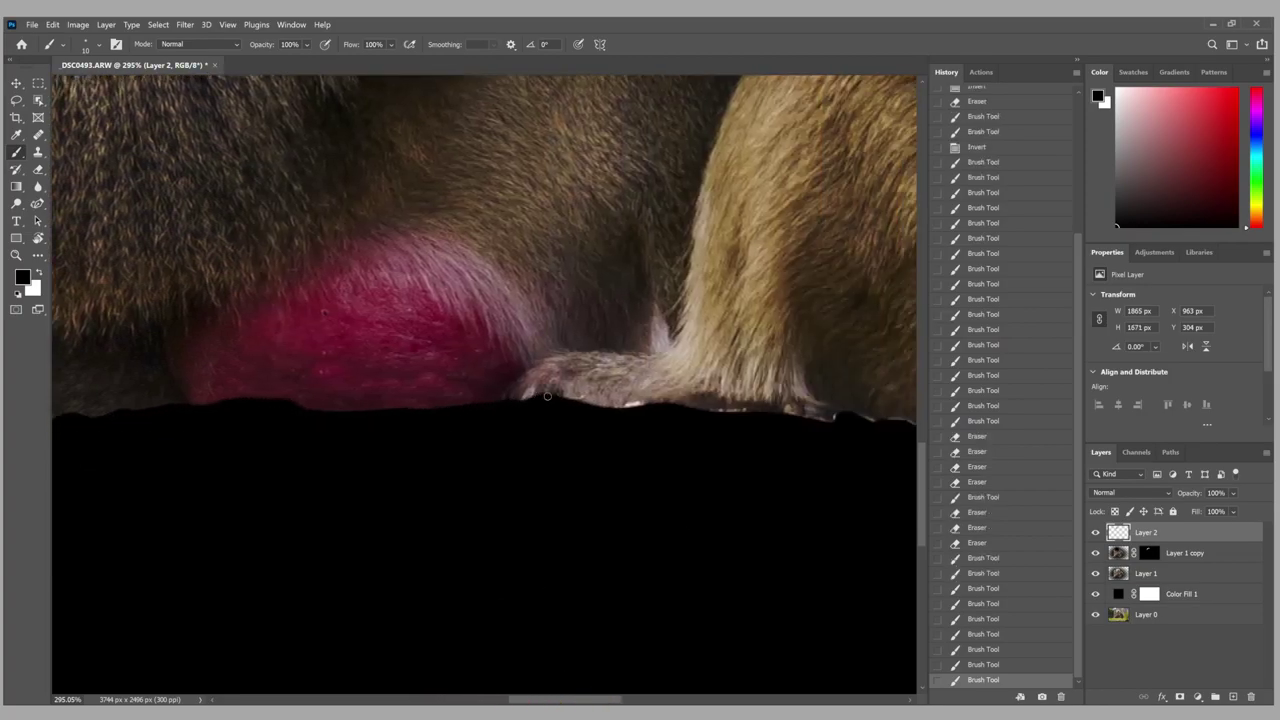
{"action": "left_click_drag", "start_coordinate": [701, 416], "coordinate": [876, 420]}
{"action": "scroll", "coordinate": [640, 420], "scroll_direction": "right", "scroll_amount": 3}
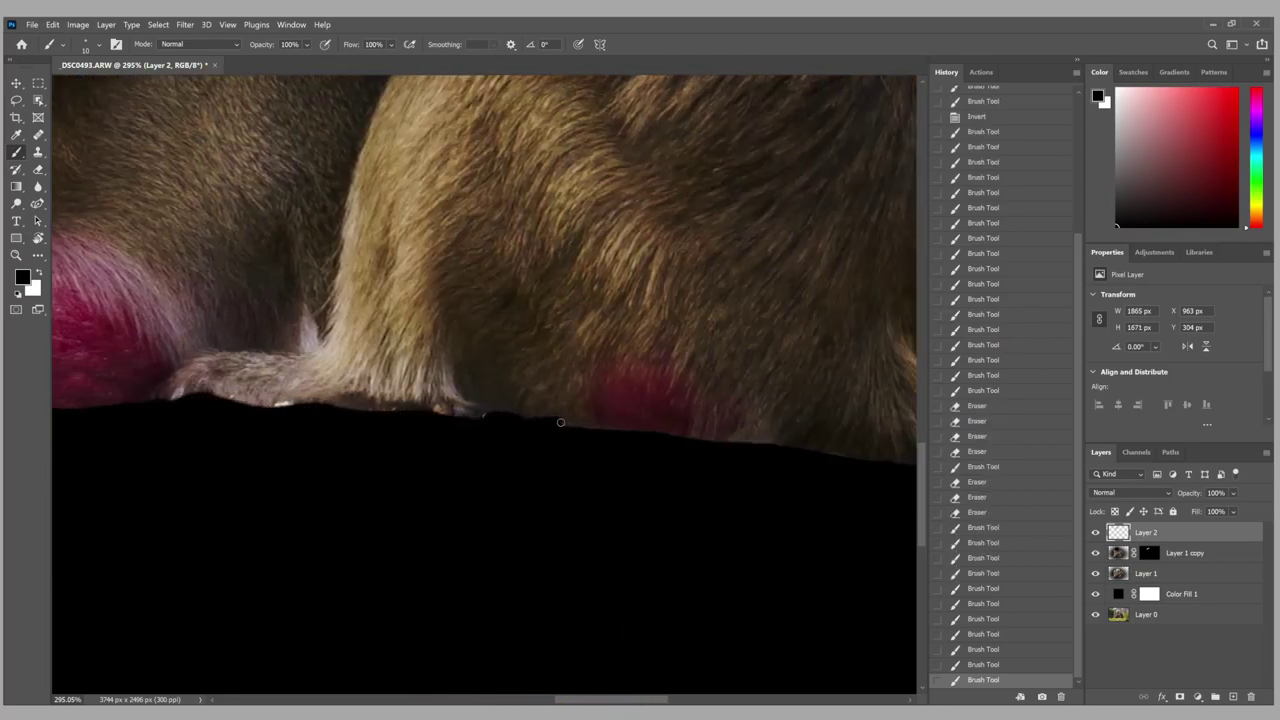
{"action": "left_click_drag", "start_coordinate": [532, 420], "coordinate": [576, 422]}
{"action": "scroll", "coordinate": [422, 536], "scroll_direction": "right", "scroll_amount": 3}
{"action": "key", "text": "s"}
{"action": "left_click", "coordinate": [643, 465]}
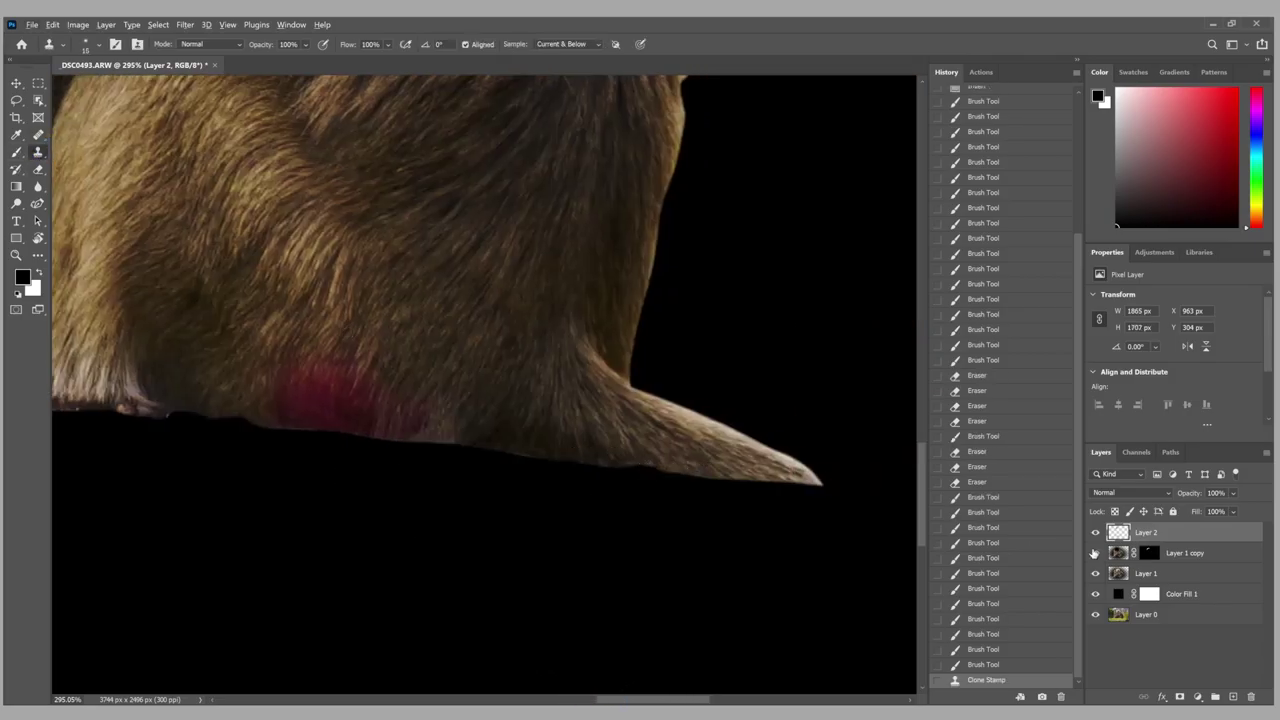
Select Layer 2 and add a new empty layer above it.
{"action": "left_click", "coordinate": [1108, 553]}
{"action": "left_click", "coordinate": [1120, 576]}
{"action": "left_click", "coordinate": [657, 465]}
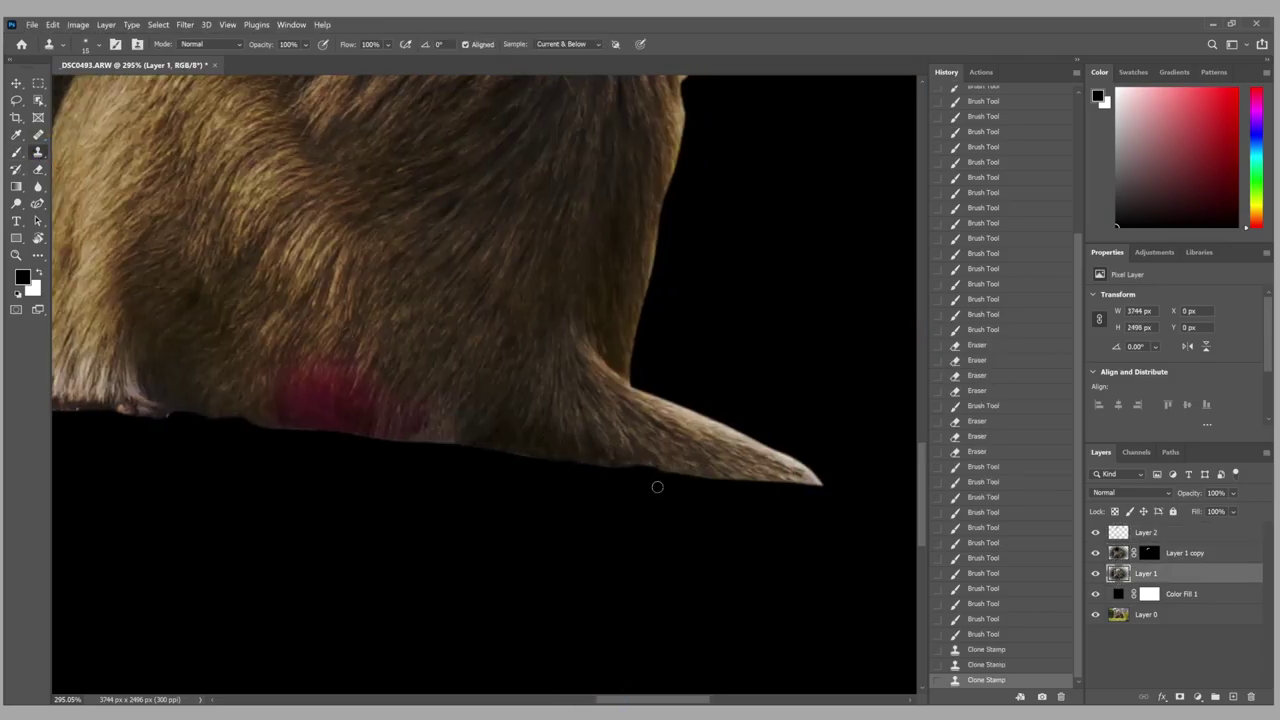
{"action": "key", "text": "alt+bracketright"}
{"action": "key", "text": "ctrl+0"}
{"action": "scroll", "coordinate": [300, 490], "scroll_direction": "up", "scroll_amount": 5}
{"action": "left_click", "coordinate": [1233, 696]}
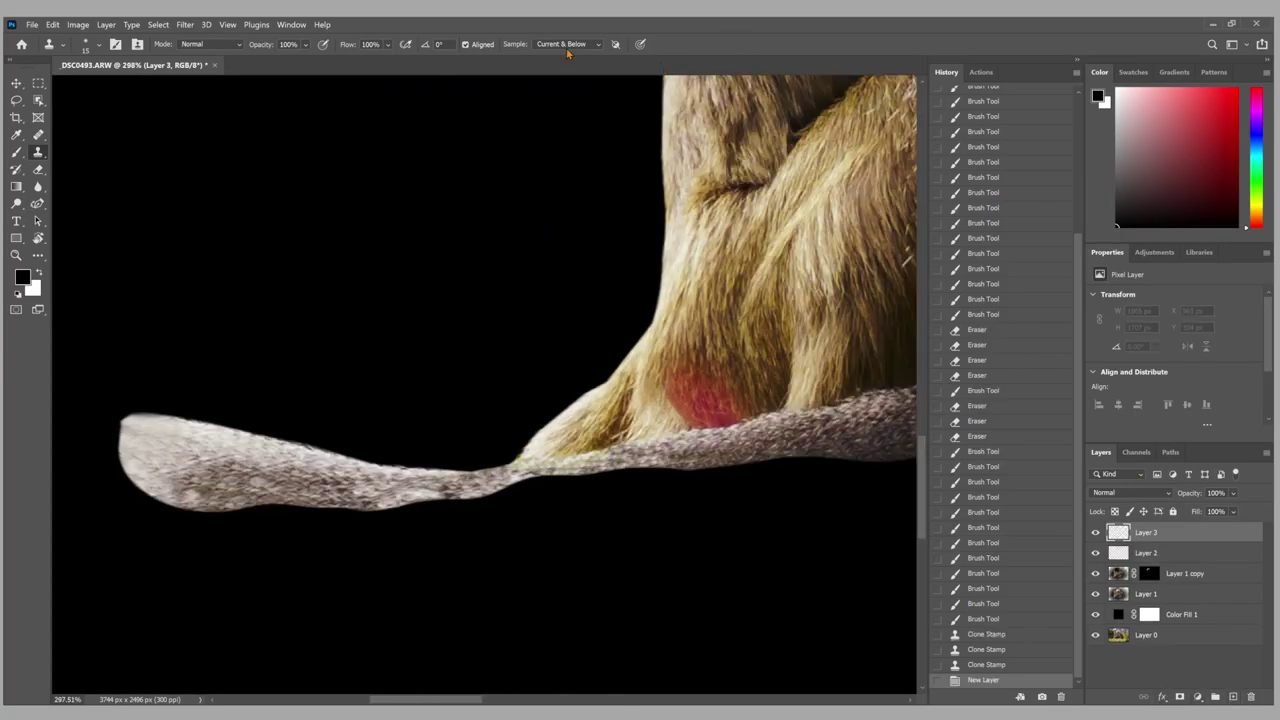
Clone Stamp fur to extend the tail and cover the dark band beneath it.
{"action": "mouse_move", "coordinate": [275, 510]}
{"action": "left_mouse_down"}
{"action": "mouse_move", "coordinate": [540, 506]}
{"action": "mouse_move", "coordinate": [760, 462]}
{"action": "mouse_move", "coordinate": [340, 458]}
{"action": "mouse_move", "coordinate": [680, 435]}
{"action": "mouse_move", "coordinate": [501, 450]}
{"action": "mouse_move", "coordinate": [245, 504]}
{"action": "mouse_move", "coordinate": [391, 480]}
{"action": "left_mouse_up"}
{"action": "key", "text": "ctrl+z"}
{"action": "scroll", "coordinate": [225, 506], "scroll_direction": "up", "scroll_amount": 2}
{"action": "scroll", "coordinate": [391, 480], "scroll_direction": "left", "scroll_amount": 5}
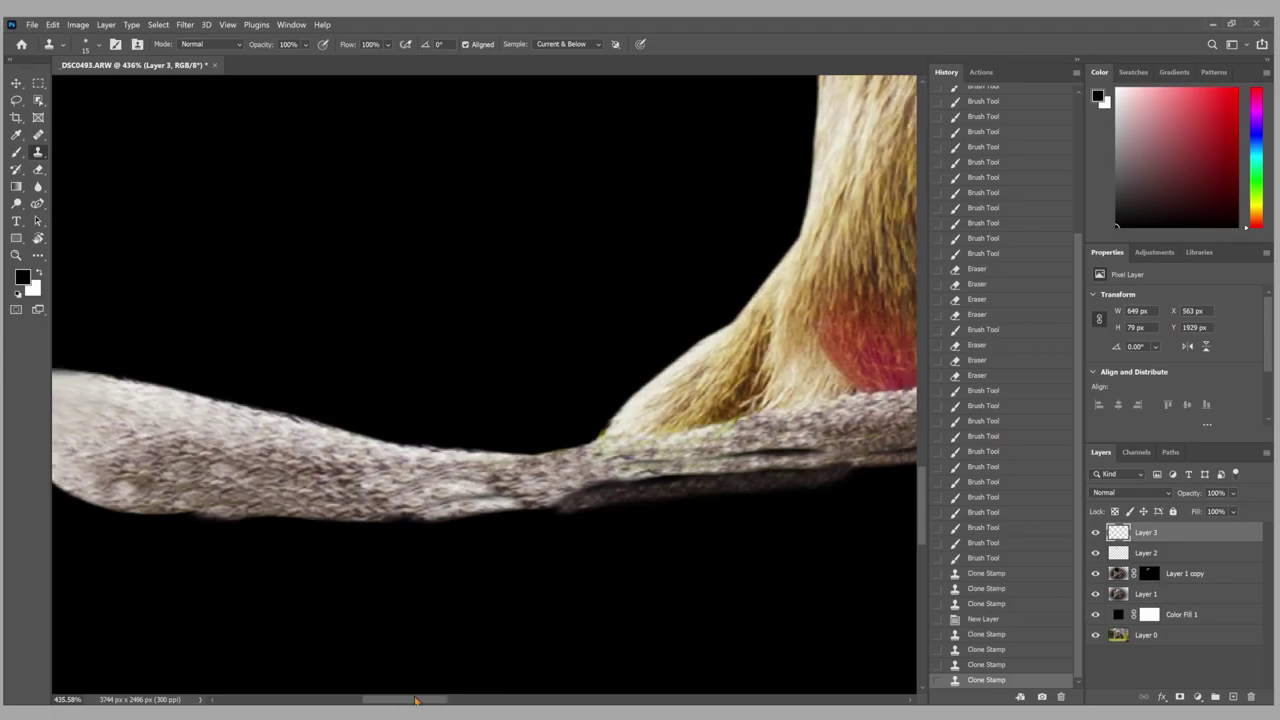
{"action": "mouse_move", "coordinate": [495, 478]}
{"action": "left_mouse_down"}
{"action": "mouse_move", "coordinate": [600, 492]}
{"action": "mouse_move", "coordinate": [815, 470]}
{"action": "mouse_move", "coordinate": [670, 458]}
{"action": "mouse_move", "coordinate": [745, 440]}
{"action": "left_mouse_up"}
{"action": "scroll", "coordinate": [700, 445], "scroll_direction": "down", "scroll_amount": 5}
{"action": "scroll", "coordinate": [223, 477], "scroll_direction": "up", "scroll_amount": 5}
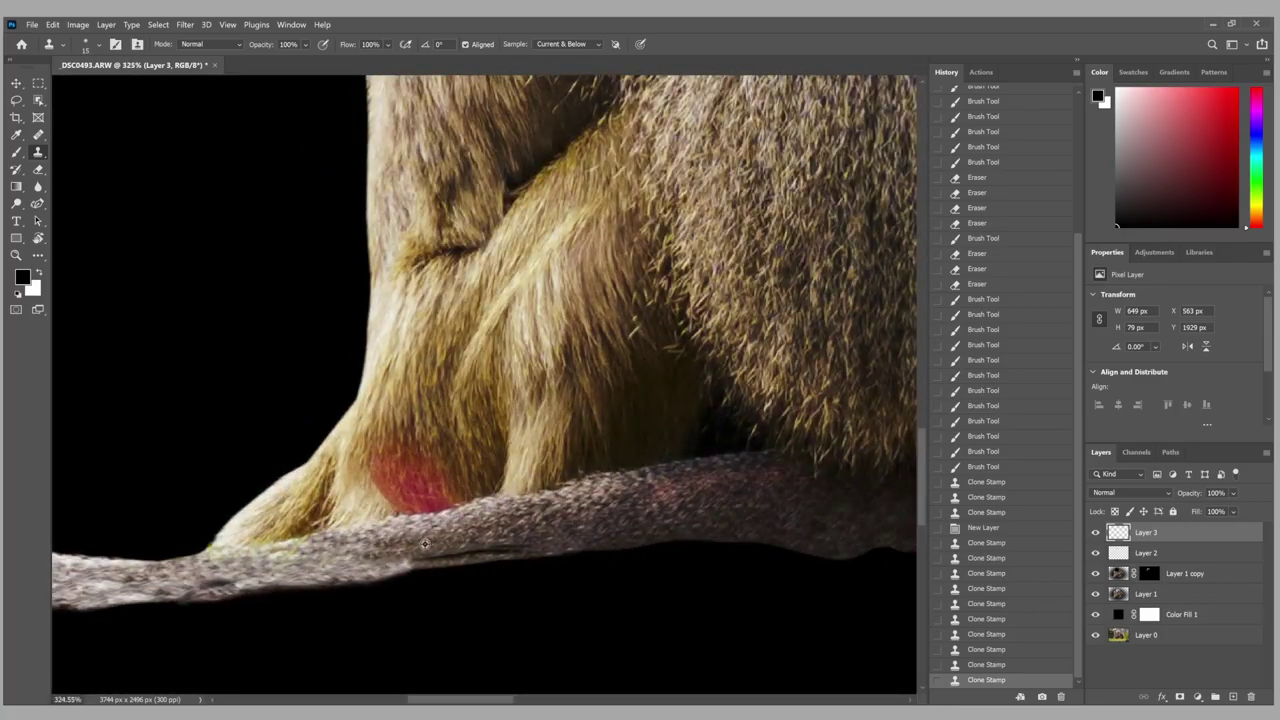
{"action": "mouse_move", "coordinate": [425, 550]}
{"action": "left_mouse_down"}
{"action": "mouse_move", "coordinate": [497, 543]}
{"action": "mouse_move", "coordinate": [350, 560]}
{"action": "mouse_move", "coordinate": [485, 565]}
{"action": "left_mouse_up"}
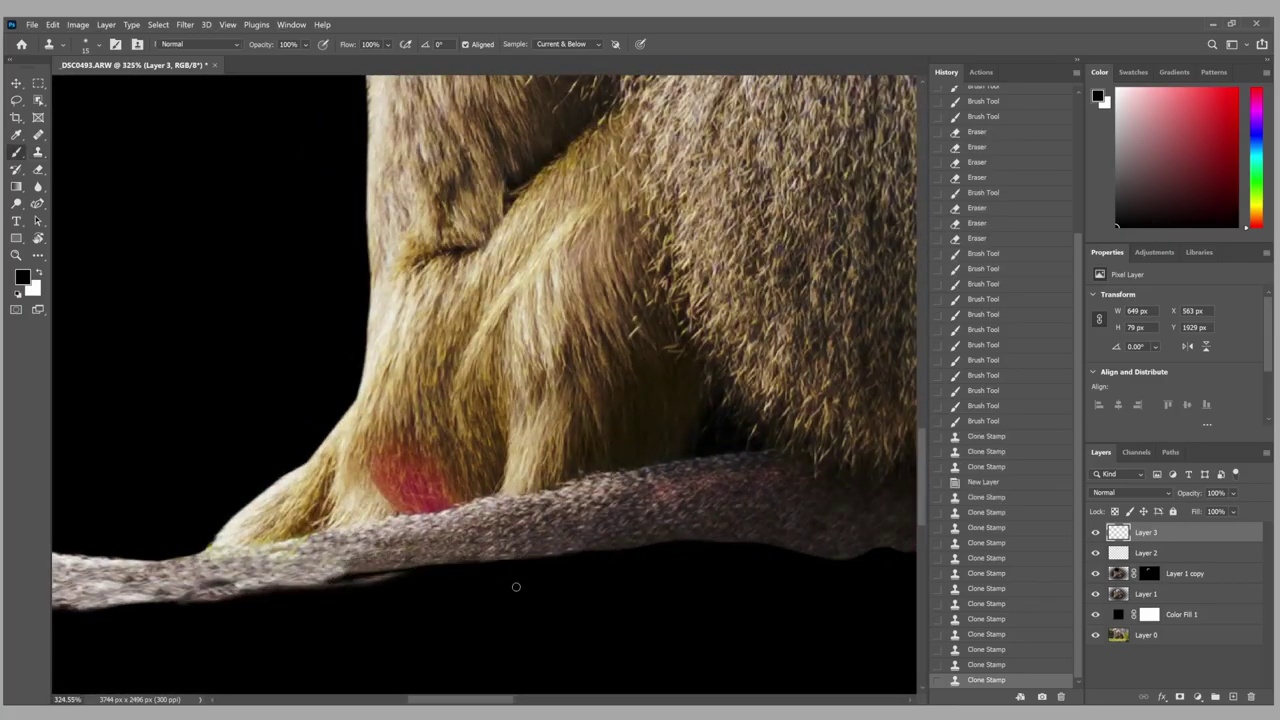
Brush black along the tail's underside and lower edge.
{"action": "key", "text": "b"}
{"action": "scroll", "coordinate": [397, 567], "scroll_direction": "up", "scroll_amount": 2}
{"action": "scroll", "coordinate": [397, 588], "scroll_direction": "up", "scroll_amount": 2}
{"action": "mouse_move", "coordinate": [383, 531]}
{"action": "left_mouse_down"}
{"action": "mouse_move", "coordinate": [548, 513]}
{"action": "mouse_move", "coordinate": [260, 540]}
{"action": "left_mouse_up"}
{"action": "scroll", "coordinate": [525, 570], "scroll_direction": "up", "scroll_amount": 2}
{"action": "left_click_drag", "start_coordinate": [525, 570], "coordinate": [382, 572]}
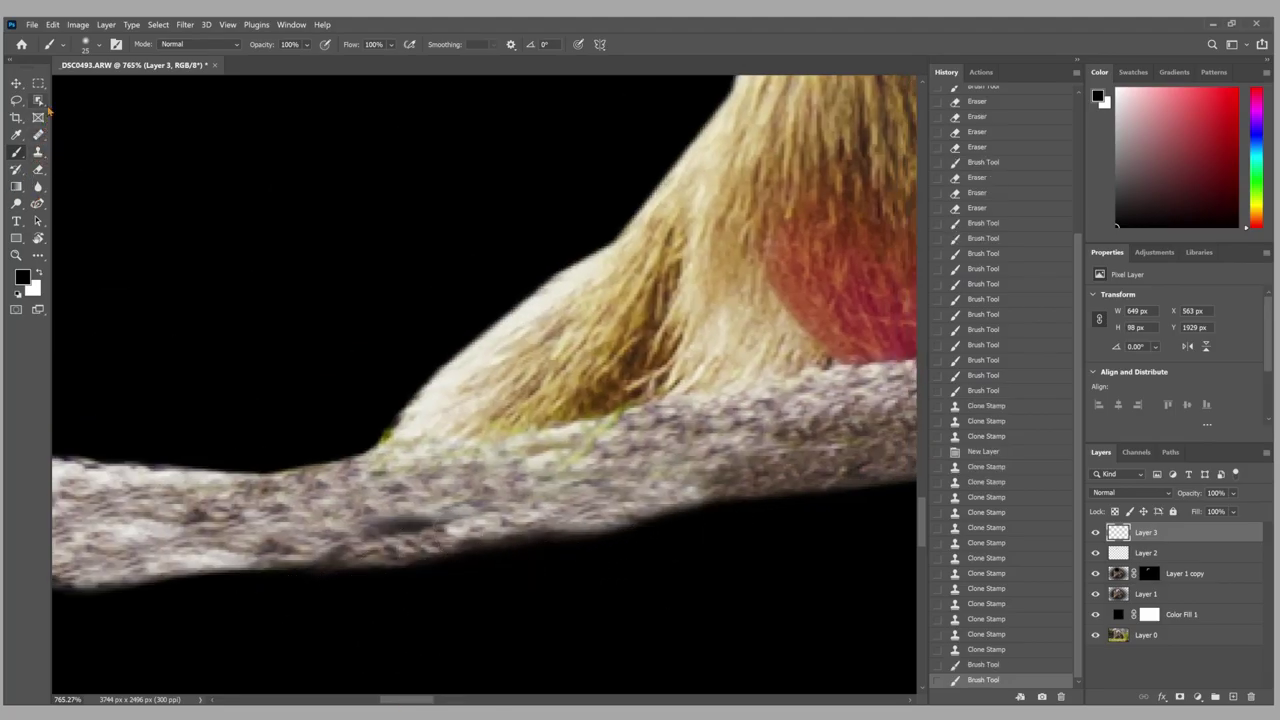
Heal the dark spot on the tail with Healing Brush, then repaint its lower edge black.
{"action": "key", "text": "j"}
{"action": "left_click_drag", "start_coordinate": [470, 525], "coordinate": [330, 525]}
{"action": "scroll", "coordinate": [574, 543], "scroll_direction": "left", "scroll_amount": 10}
{"action": "scroll", "coordinate": [534, 594], "scroll_direction": "down", "scroll_amount": 3}
{"action": "key", "text": "b"}
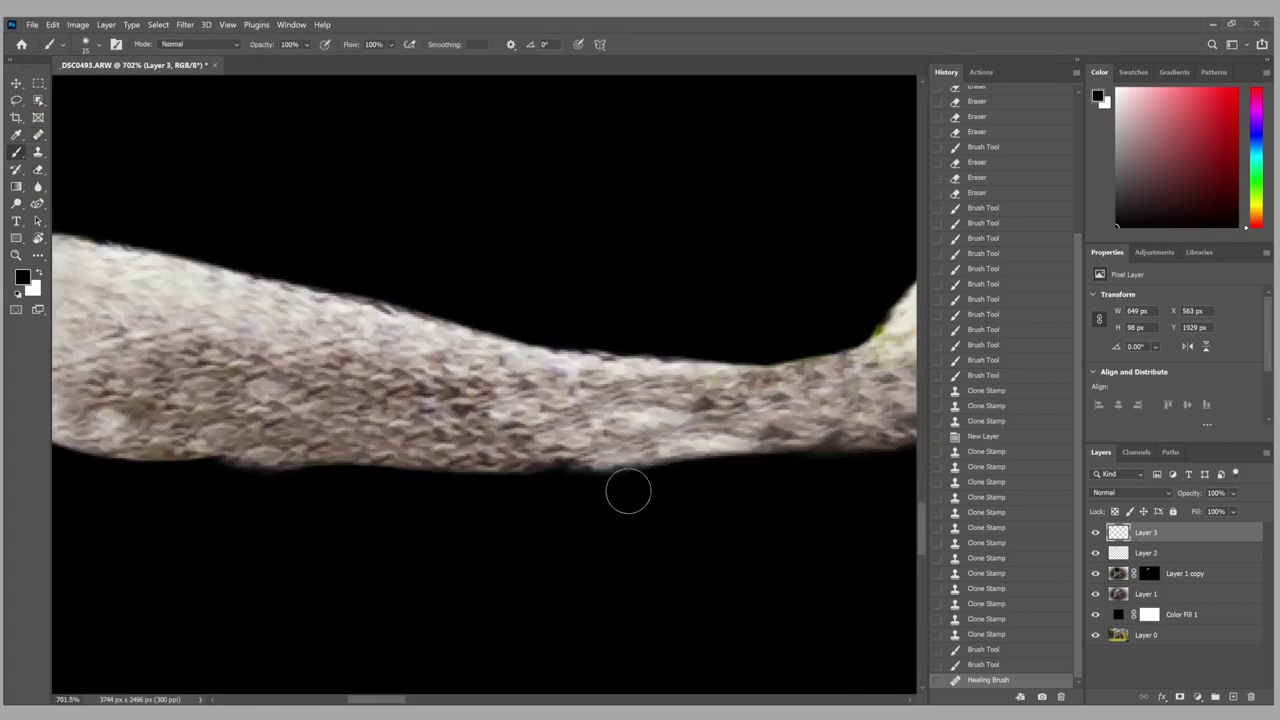
{"action": "mouse_move", "coordinate": [628, 491]}
{"action": "left_mouse_down"}
{"action": "mouse_move", "coordinate": [266, 483]}
{"action": "mouse_move", "coordinate": [257, 446]}
{"action": "left_mouse_up"}
{"action": "key", "text": "e"}
{"action": "key", "text": "ctrl+0"}
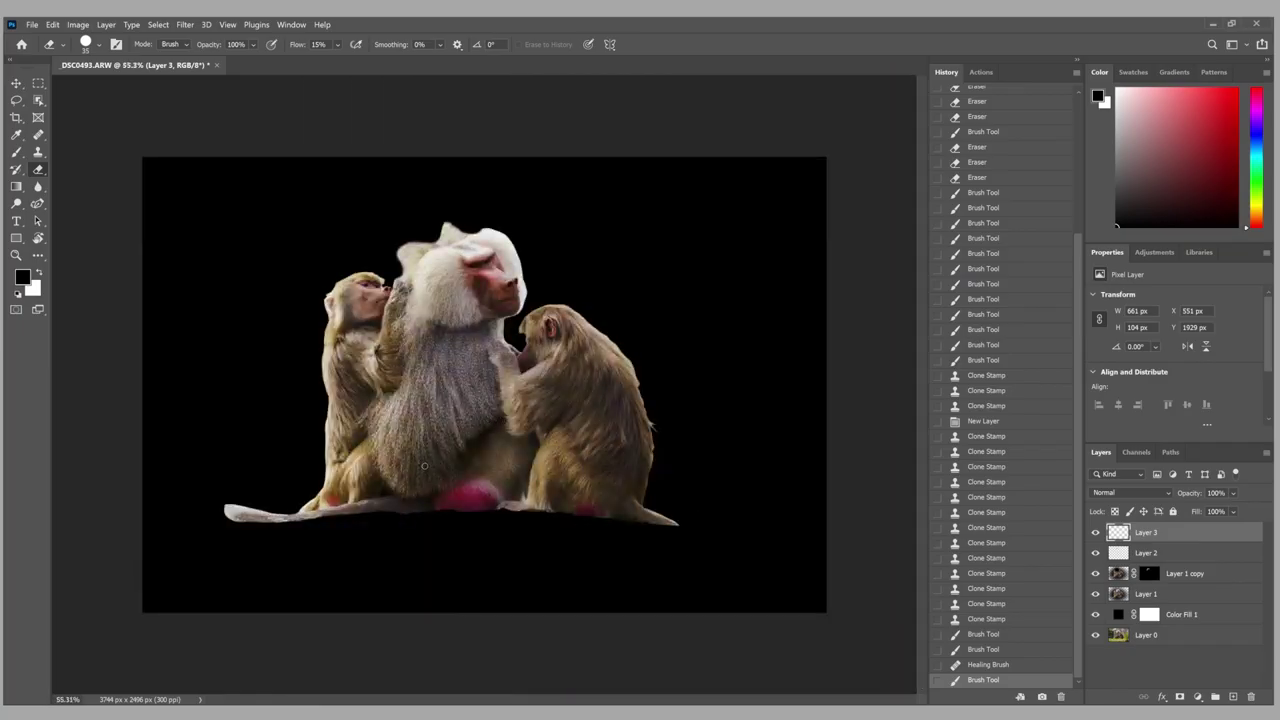
{"action": "scroll", "coordinate": [423, 500], "scroll_direction": "up", "scroll_amount": 5}
{"action": "key", "text": "m"}
{"action": "left_click", "coordinate": [398, 546]}
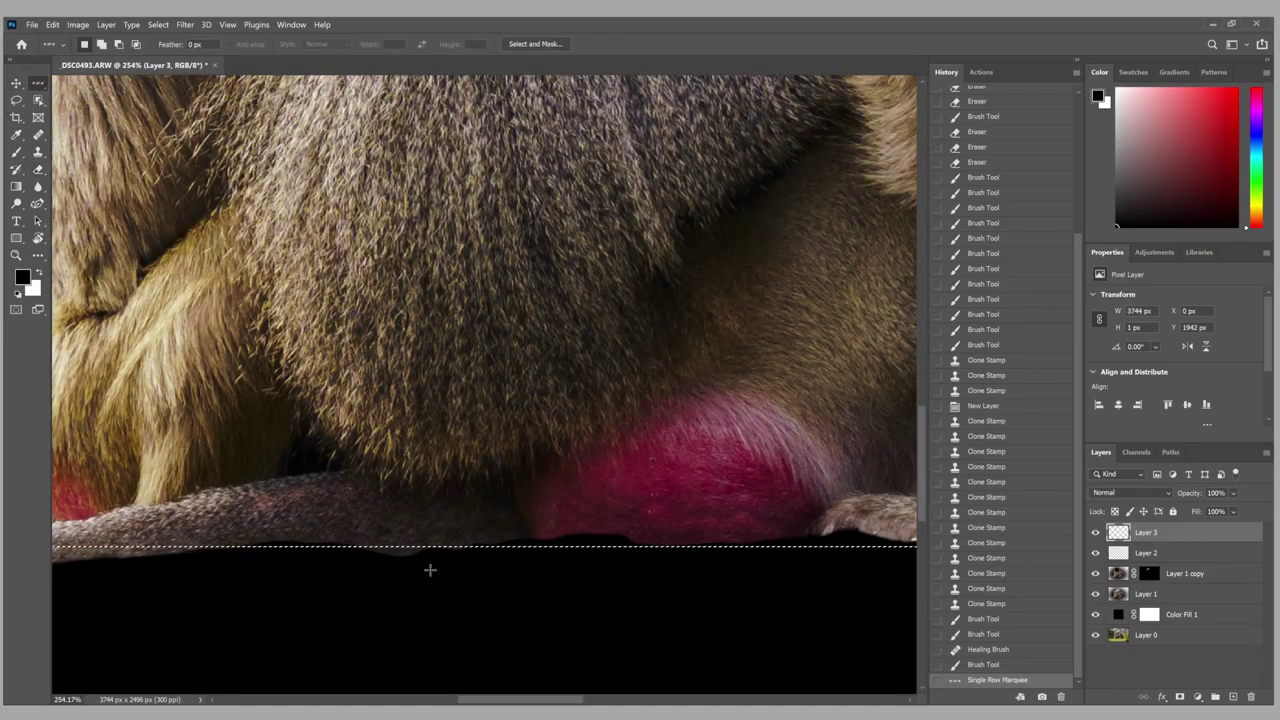
{"action": "key", "text": "b"}
{"action": "left_click", "coordinate": [428, 551]}
{"action": "key", "text": "m"}
{"action": "scroll", "coordinate": [440, 556], "scroll_direction": "up", "scroll_amount": 4}
{"action": "key", "text": "ctrl+shift+i"}
{"action": "scroll", "coordinate": [403, 511], "scroll_direction": "down", "scroll_amount": 2}
{"action": "key", "text": "b"}
{"action": "left_click_drag", "start_coordinate": [360, 520], "coordinate": [429, 471]}
{"action": "key", "text": "ctrl+z"}
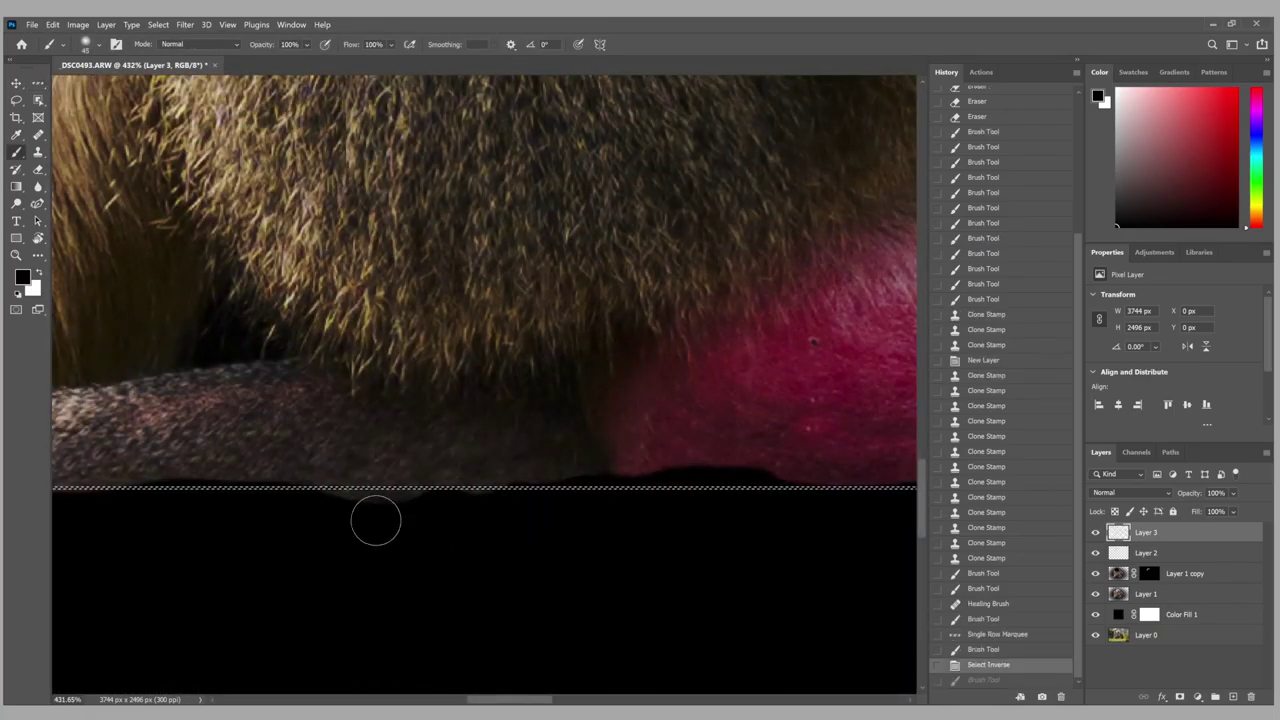
{"action": "left_click_drag", "start_coordinate": [397, 523], "coordinate": [540, 531]}
{"action": "scroll", "coordinate": [527, 563], "scroll_direction": "down", "scroll_amount": 5}
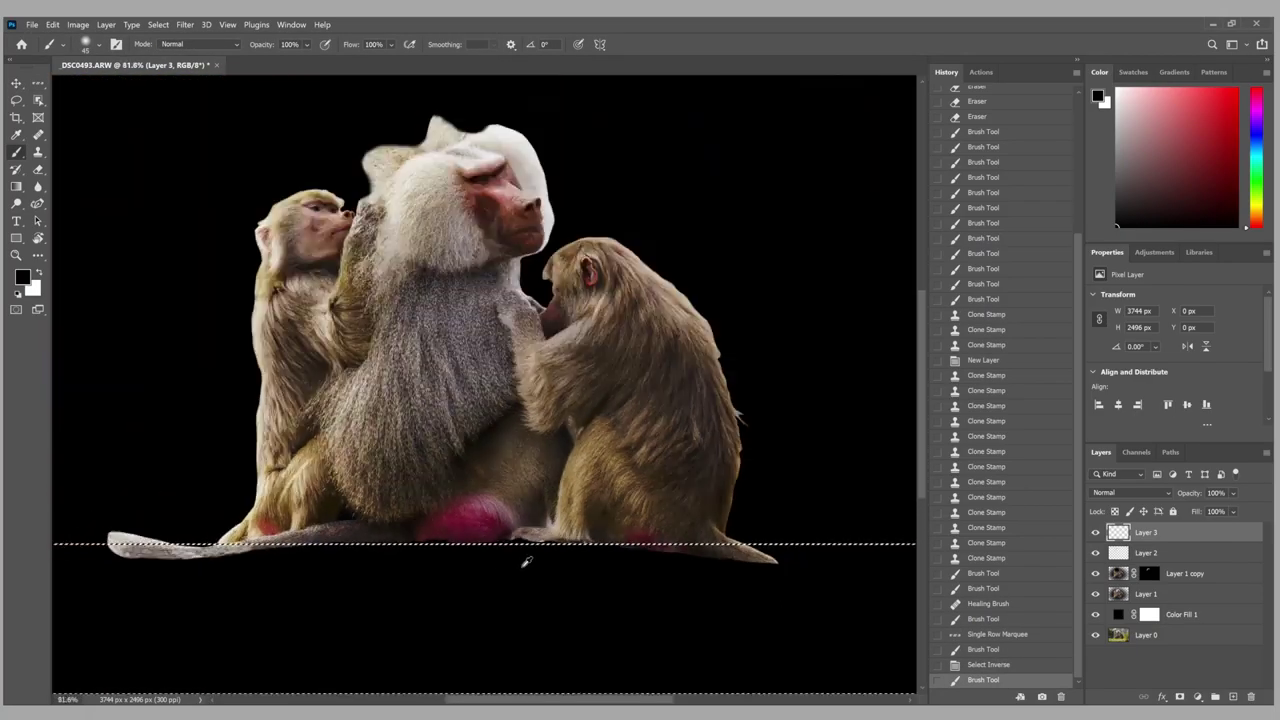
{"action": "key", "text": "ctrl+d"}
{"action": "scroll", "coordinate": [527, 562], "scroll_direction": "up", "scroll_amount": 4}
{"action": "key", "text": "ctrl+z"}
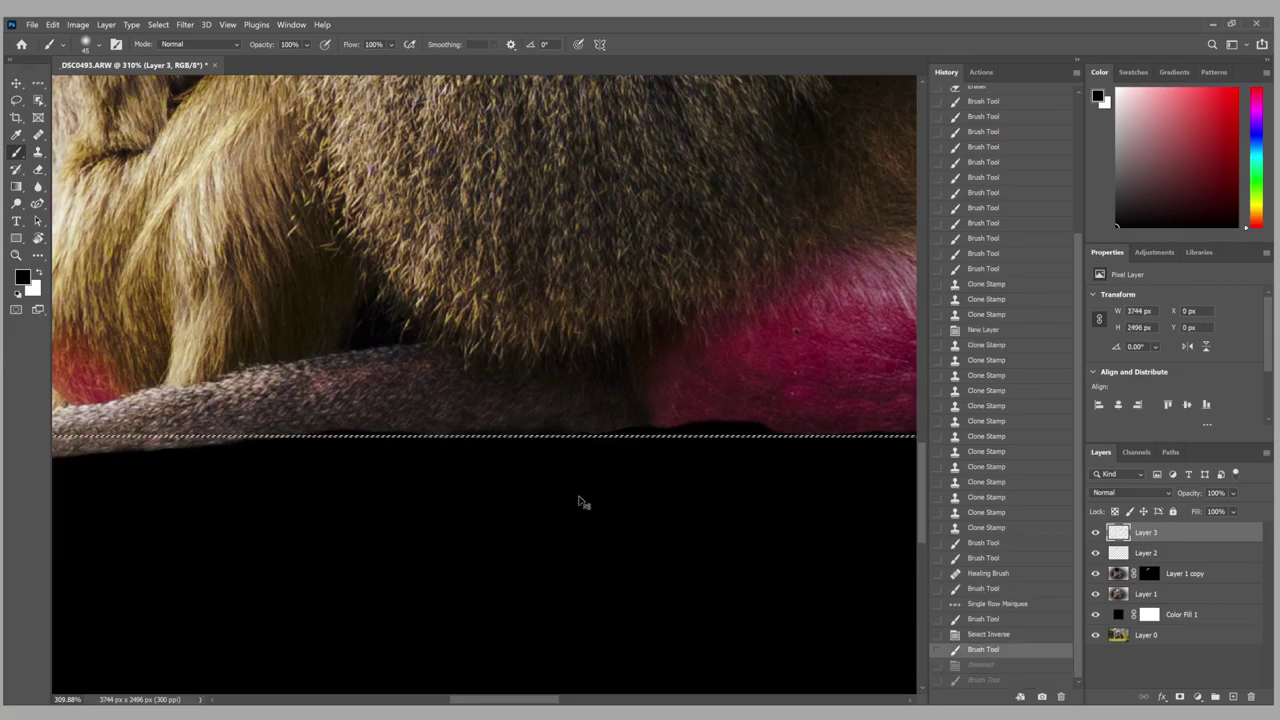
{"action": "key", "text": "ctrl+z"}
{"action": "key", "text": "ctrl+z"}
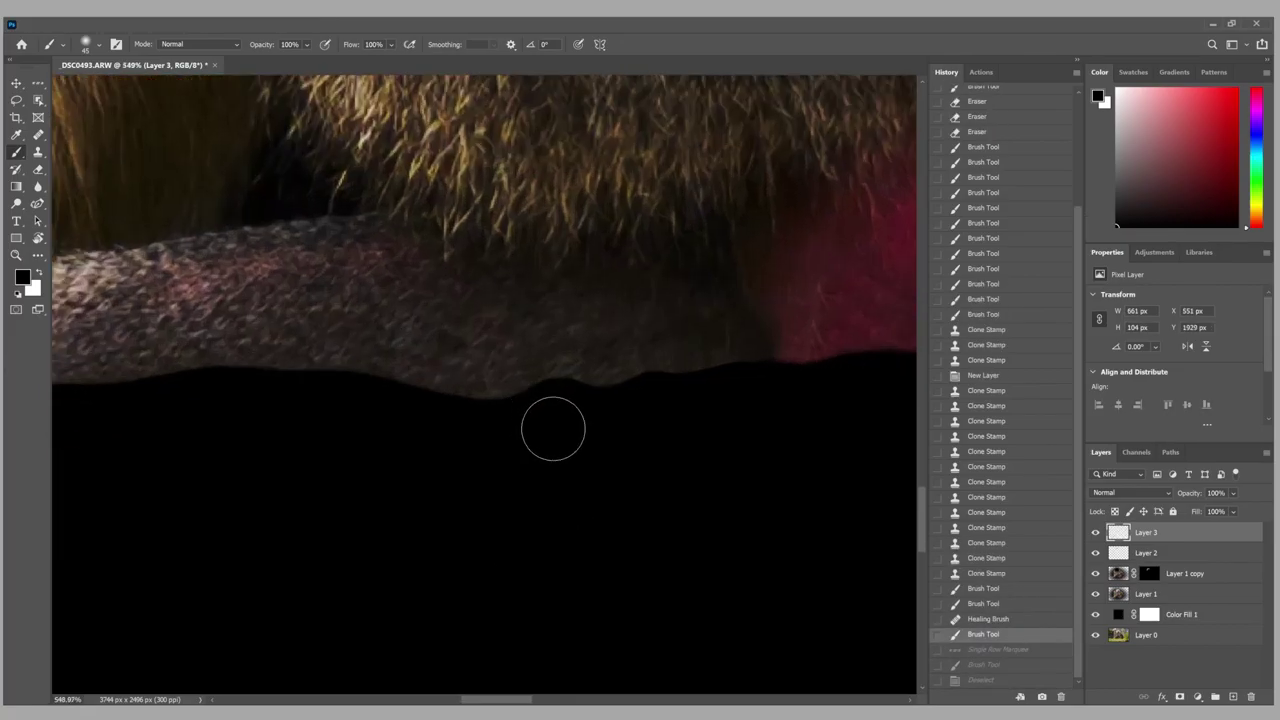
{"action": "scroll", "coordinate": [551, 429], "scroll_direction": "down", "scroll_amount": 5}
Add a Curves adjustment layer, raise the curve, and invert its mask with Ctrl+I.
{"action": "scroll", "coordinate": [540, 300], "scroll_direction": "up", "scroll_amount": 5}
{"action": "left_click", "coordinate": [1155, 252]}
{"action": "left_click", "coordinate": [1150, 284]}
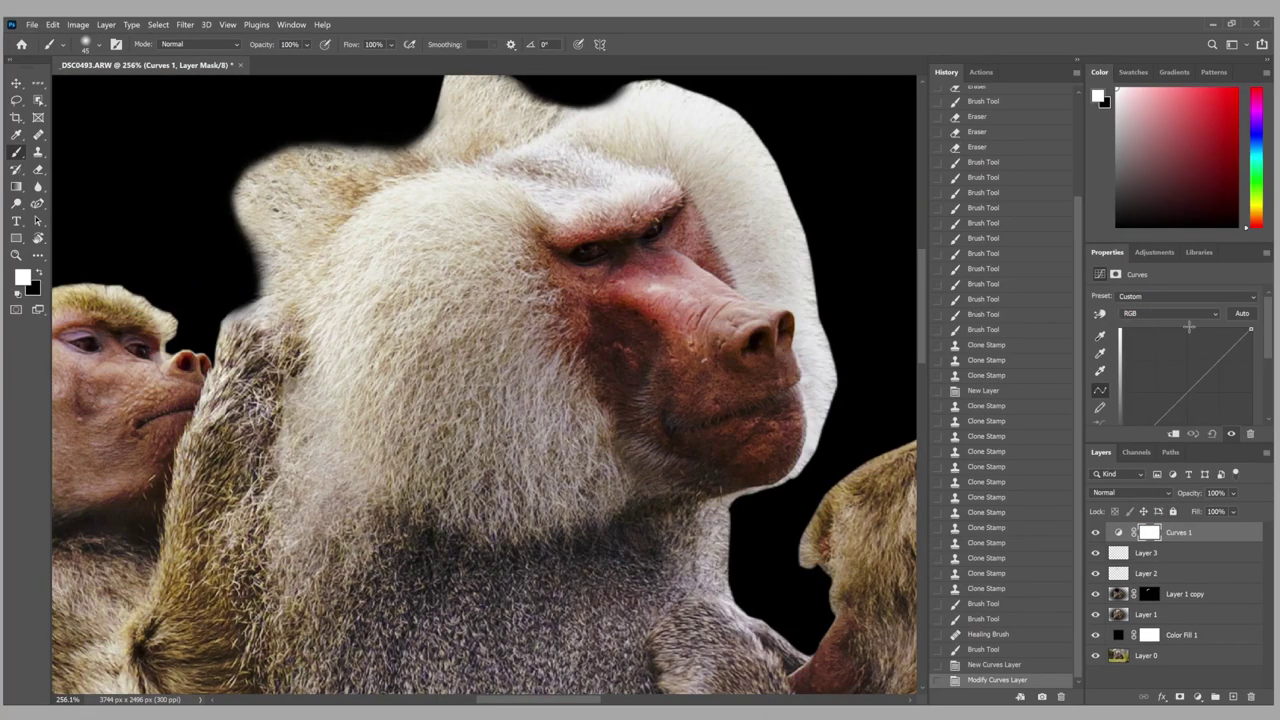
{"action": "left_click_drag", "start_coordinate": [1185, 380], "coordinate": [1197, 333]}
{"action": "key", "text": "ctrl+i"}
Paint the mask over both baboons' eyes with a small brush, then strengthen the curve.
{"action": "scroll", "coordinate": [606, 201], "scroll_direction": "up", "scroll_amount": 3}
{"action": "key", "text": "bracketleft"}
{"action": "key", "text": "bracketleft"}
{"action": "key", "text": "bracketleft"}
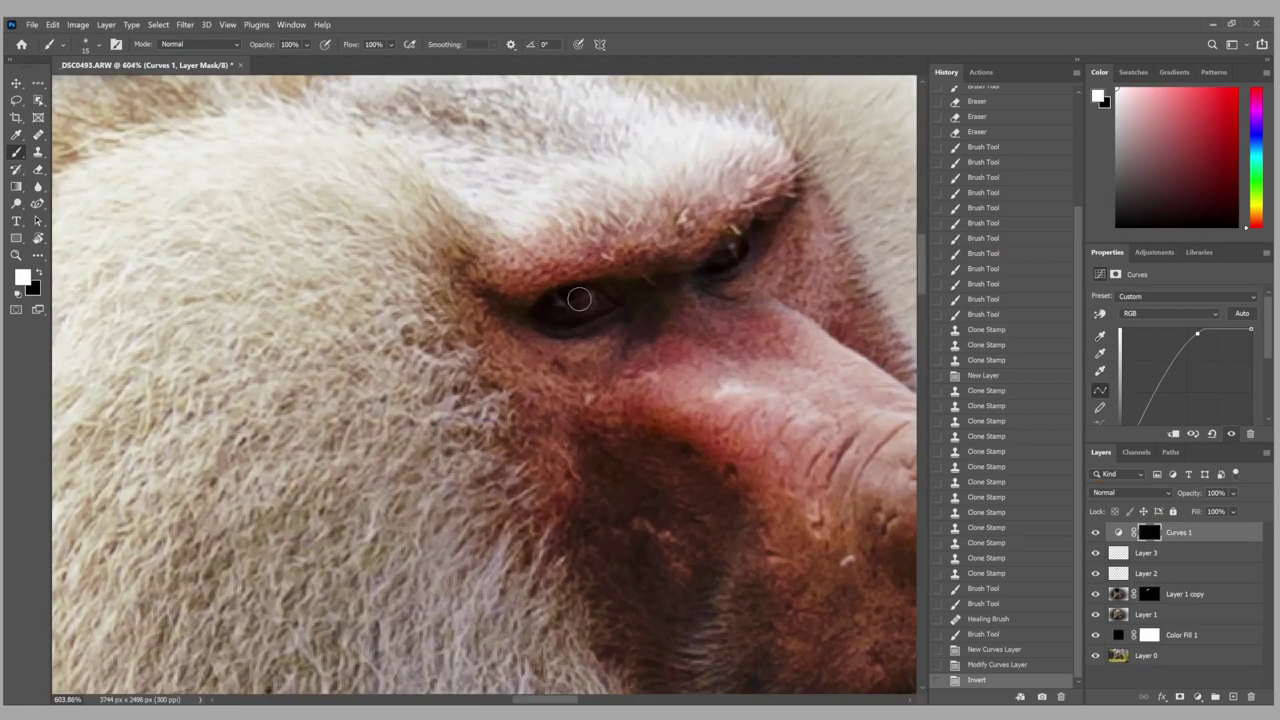
{"action": "left_click", "coordinate": [586, 306]}
{"action": "left_click", "coordinate": [726, 254]}
{"action": "scroll", "coordinate": [726, 254], "scroll_direction": "left", "scroll_amount": 10}
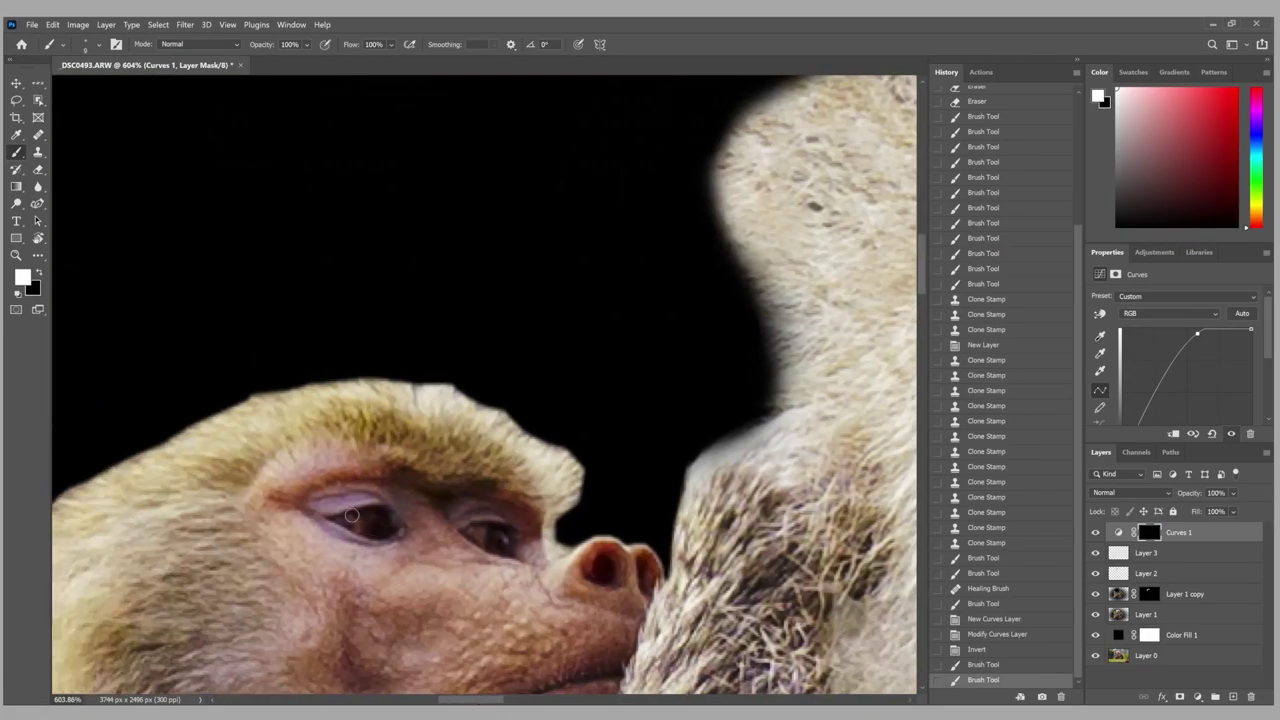
{"action": "left_click", "coordinate": [375, 525]}
{"action": "left_click", "coordinate": [495, 542]}
{"action": "key", "text": "ctrl+0"}
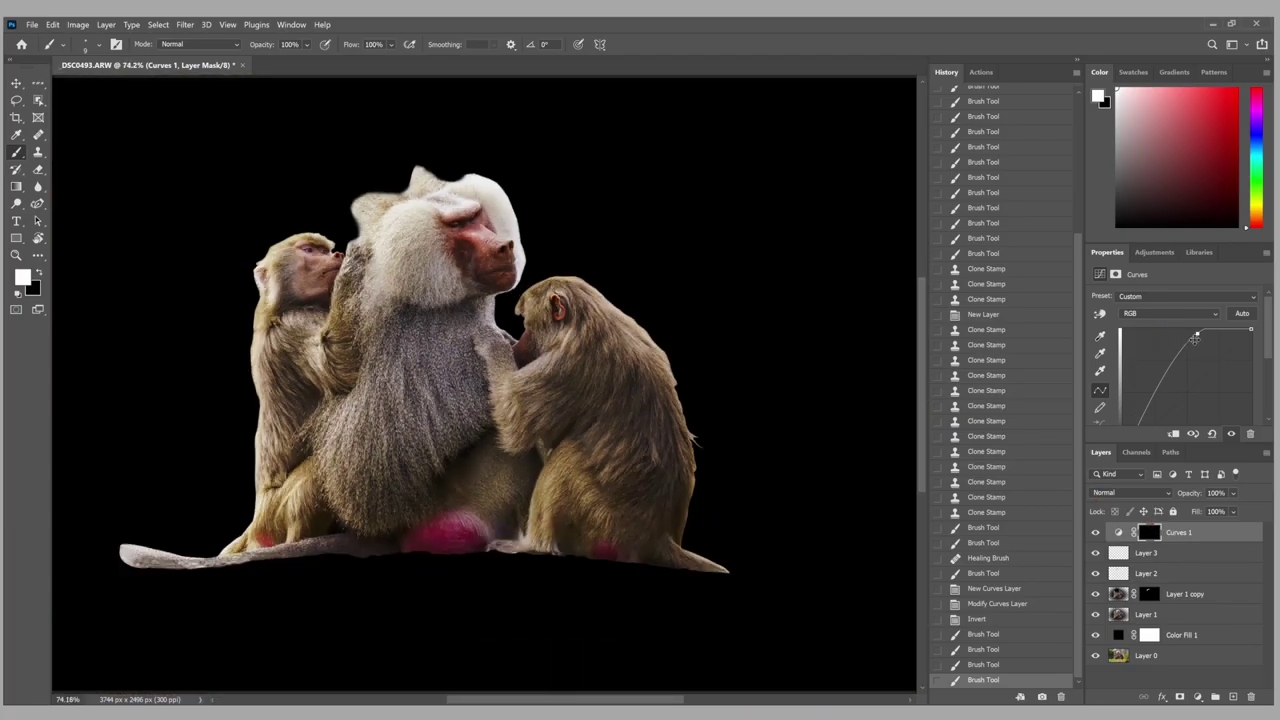
{"action": "mouse_move", "coordinate": [1197, 333]}
{"action": "left_mouse_down"}
{"action": "mouse_move", "coordinate": [1220, 337]}
{"action": "mouse_move", "coordinate": [1209, 334]}
{"action": "left_mouse_up"}
{"action": "scroll", "coordinate": [273, 229], "scroll_direction": "down", "scroll_amount": 3}
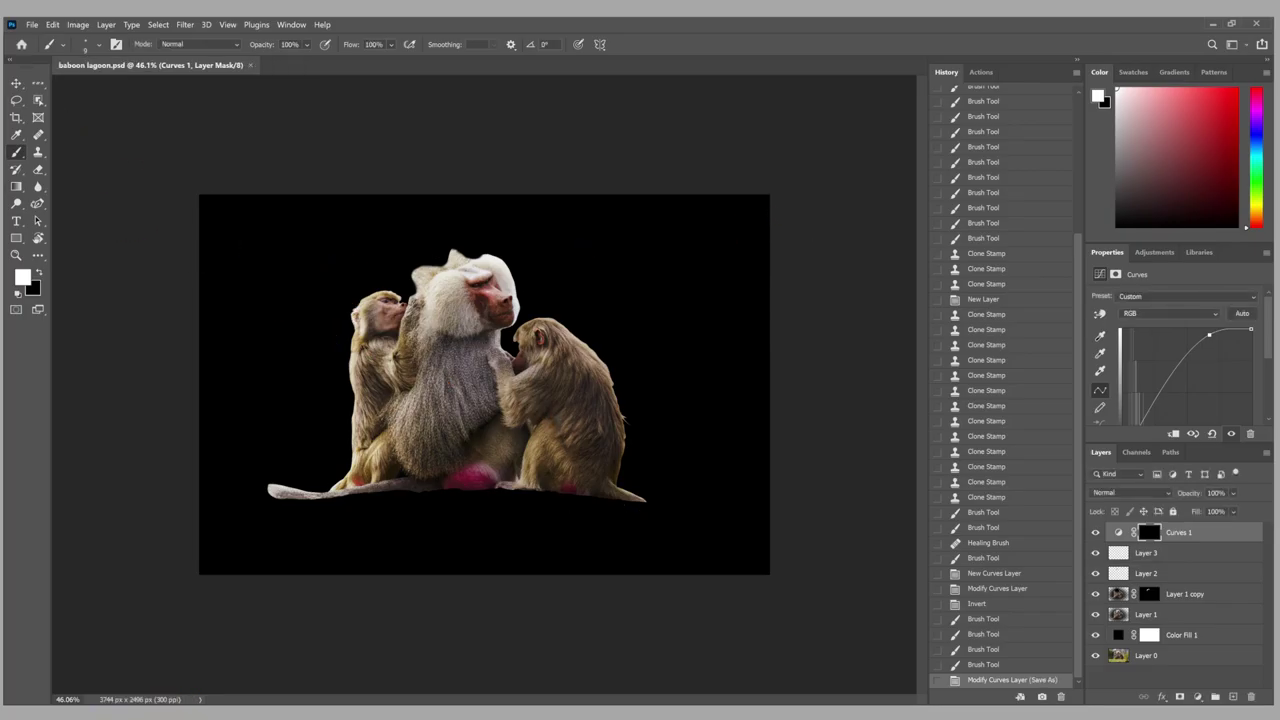
Paint black, then erase stray fur along the big baboon's right edge near the nose.
{"action": "scroll", "coordinate": [539, 237], "scroll_direction": "up", "scroll_amount": 5}
{"action": "key", "text": "alt+bracketleft"}
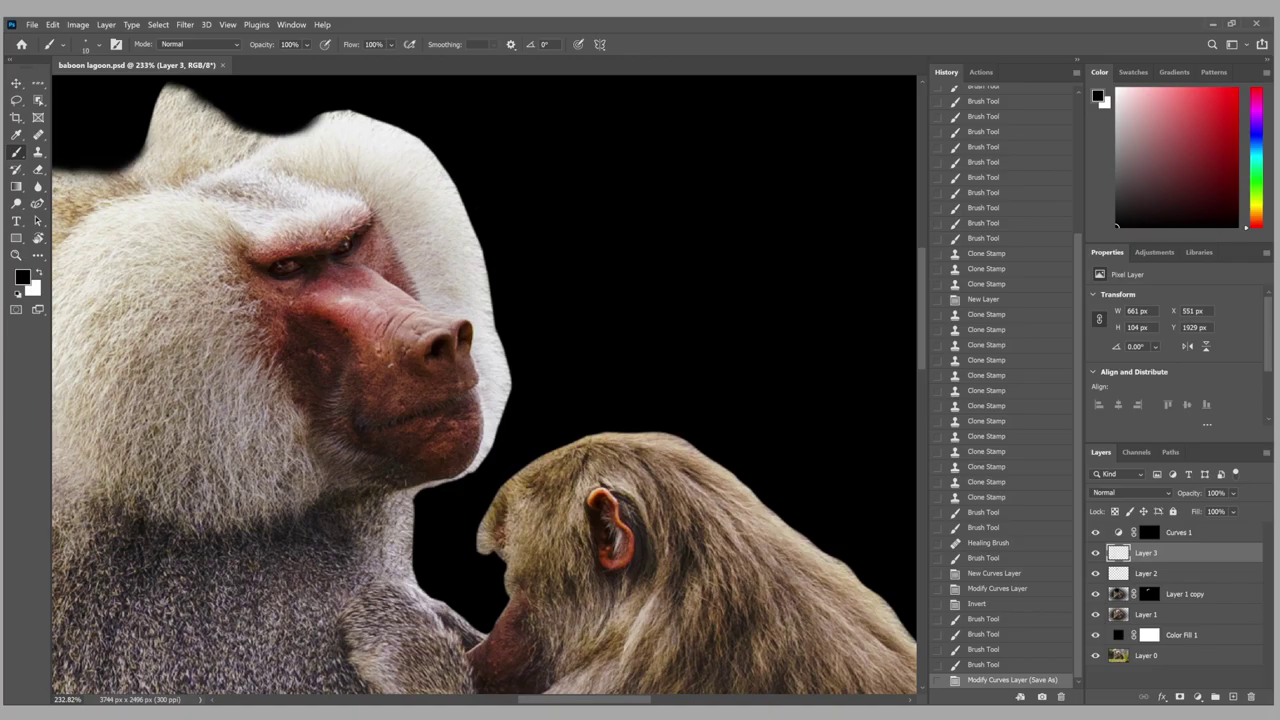
{"action": "mouse_move", "coordinate": [493, 249]}
{"action": "left_mouse_down"}
{"action": "mouse_move", "coordinate": [516, 389]}
{"action": "mouse_move", "coordinate": [491, 466]}
{"action": "left_mouse_up"}
{"action": "key", "text": "e"}
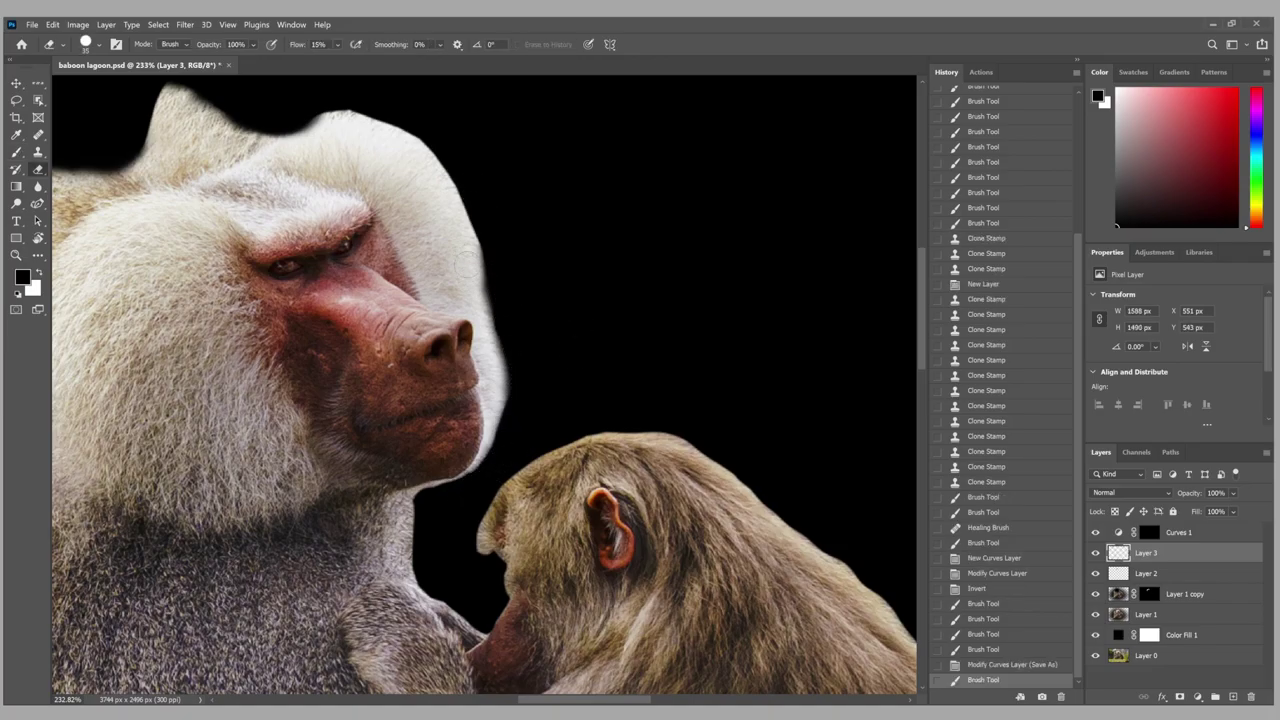
{"action": "left_click_drag", "start_coordinate": [478, 286], "coordinate": [446, 216]}
{"action": "scroll", "coordinate": [446, 216], "scroll_direction": "up", "scroll_amount": 4}
{"action": "mouse_move", "coordinate": [505, 285]}
{"action": "left_mouse_down"}
{"action": "mouse_move", "coordinate": [540, 480]}
{"action": "mouse_move", "coordinate": [535, 420]}
{"action": "left_mouse_up"}
Save the edited file back to Lightroom with Ctrl+S.
{"action": "scroll", "coordinate": [773, 544], "scroll_direction": "down", "scroll_amount": 6}
{"action": "scroll", "coordinate": [543, 206], "scroll_direction": "down", "scroll_amount": 4}
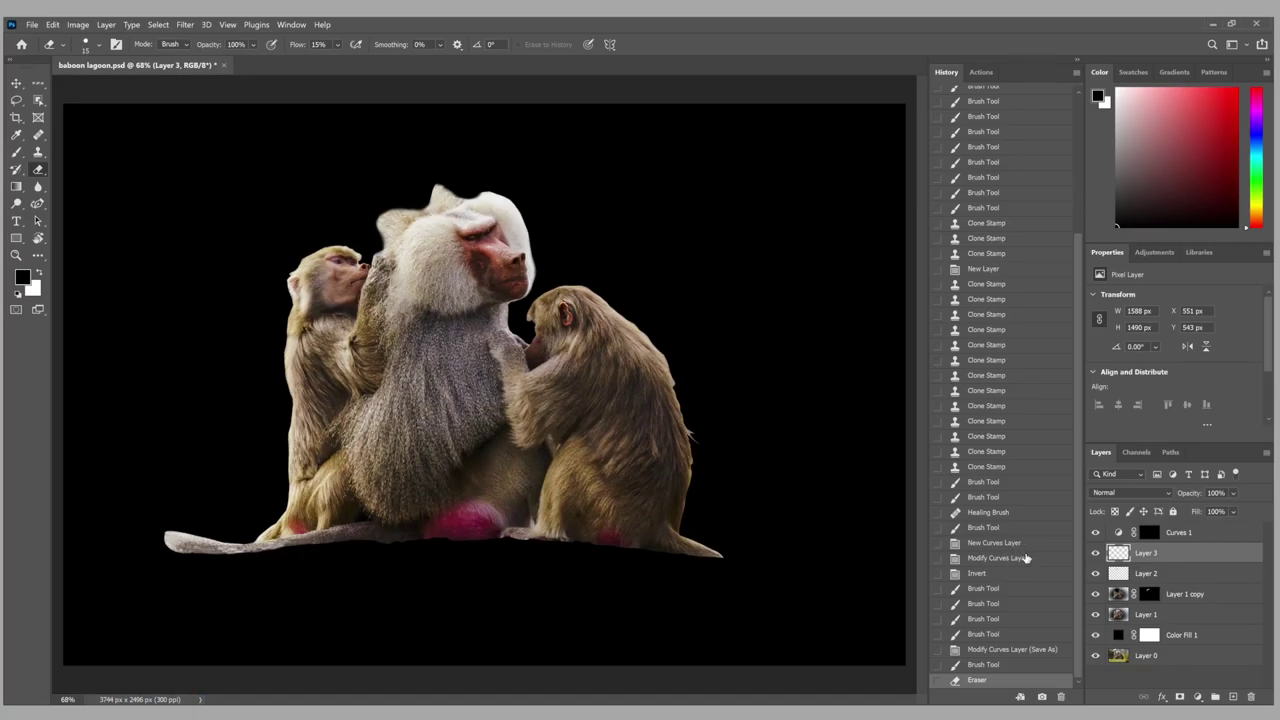
{"action": "key", "text": "ctrl+s"}
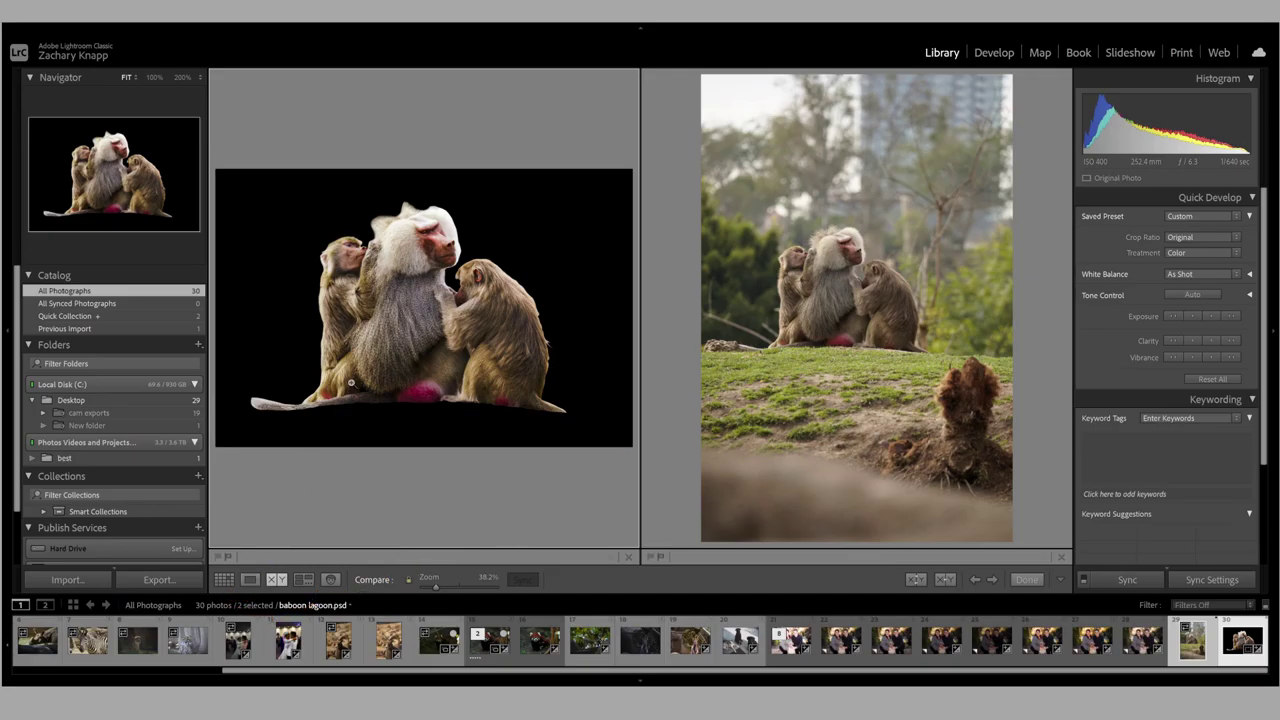
Show the edited baboon lagoon.psd alone in Loupe view, then preview it full-screen.
{"action": "left_click", "coordinate": [250, 582]}
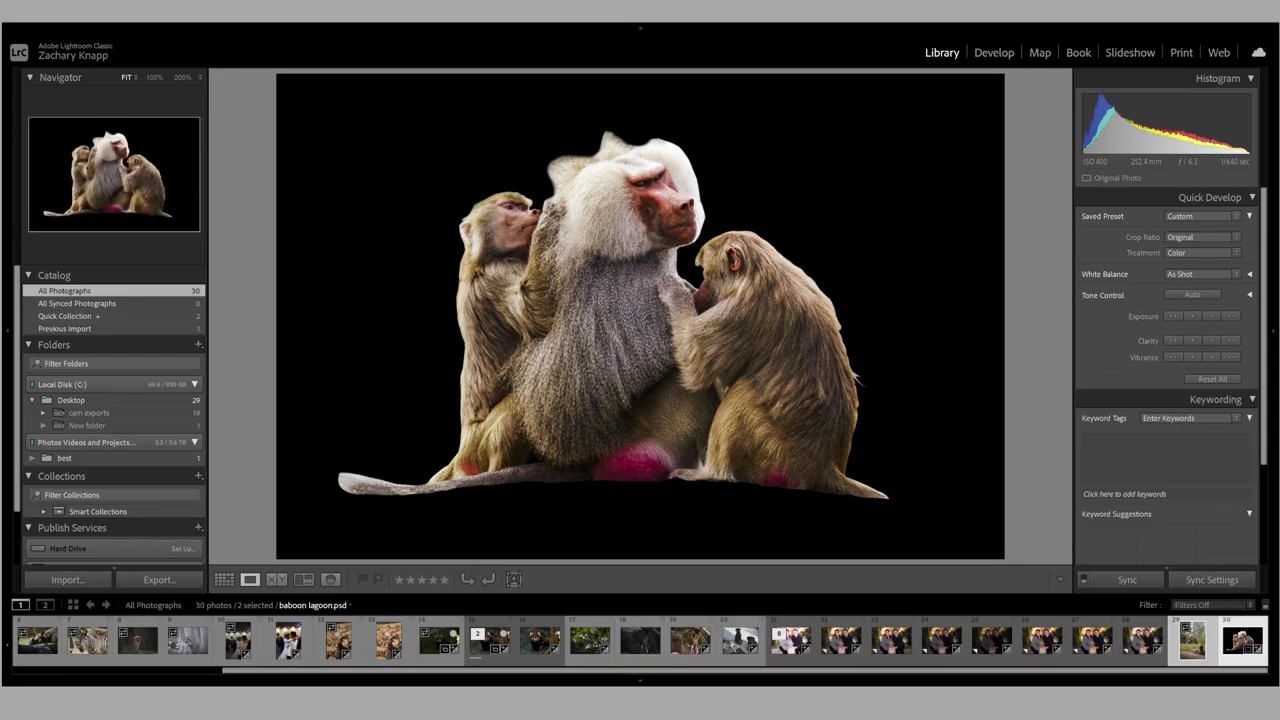
{"action": "key", "text": "f"}
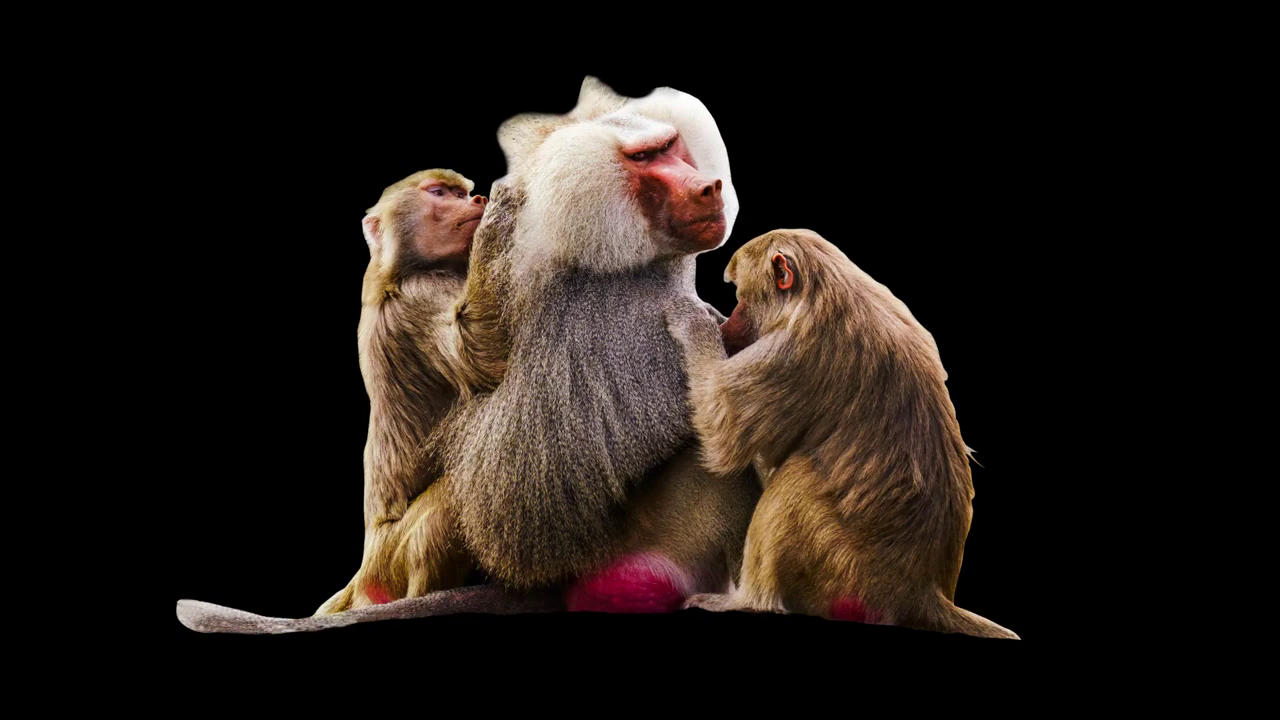